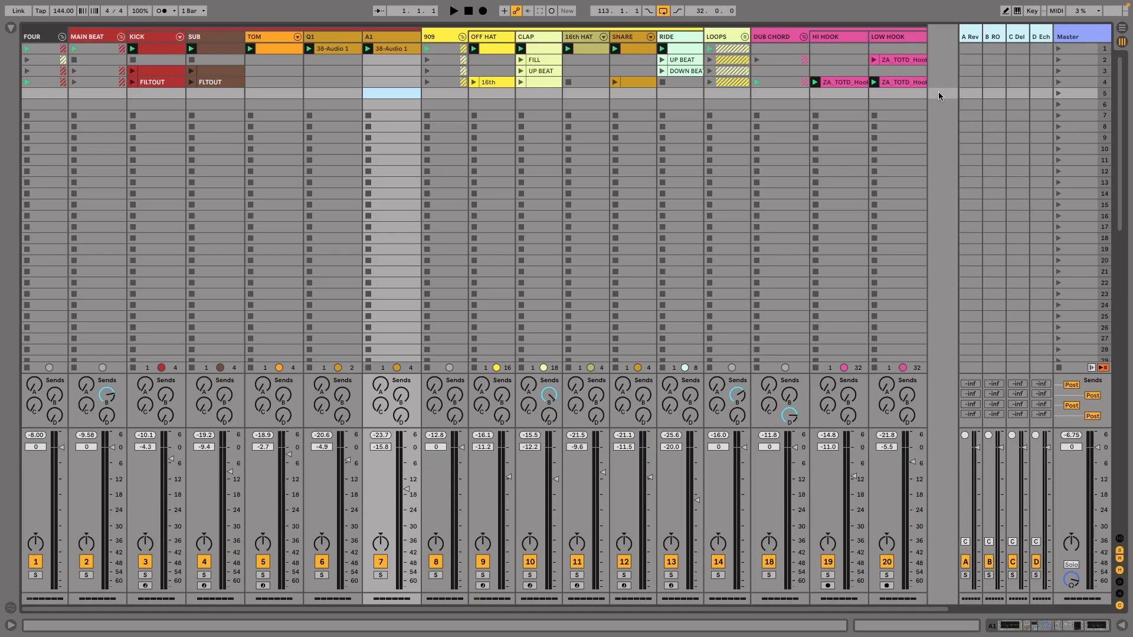
# Launch scenes 1, 2, 3 and 4 in turn to audition each section of the track
pyautogui.click(1059, 51)
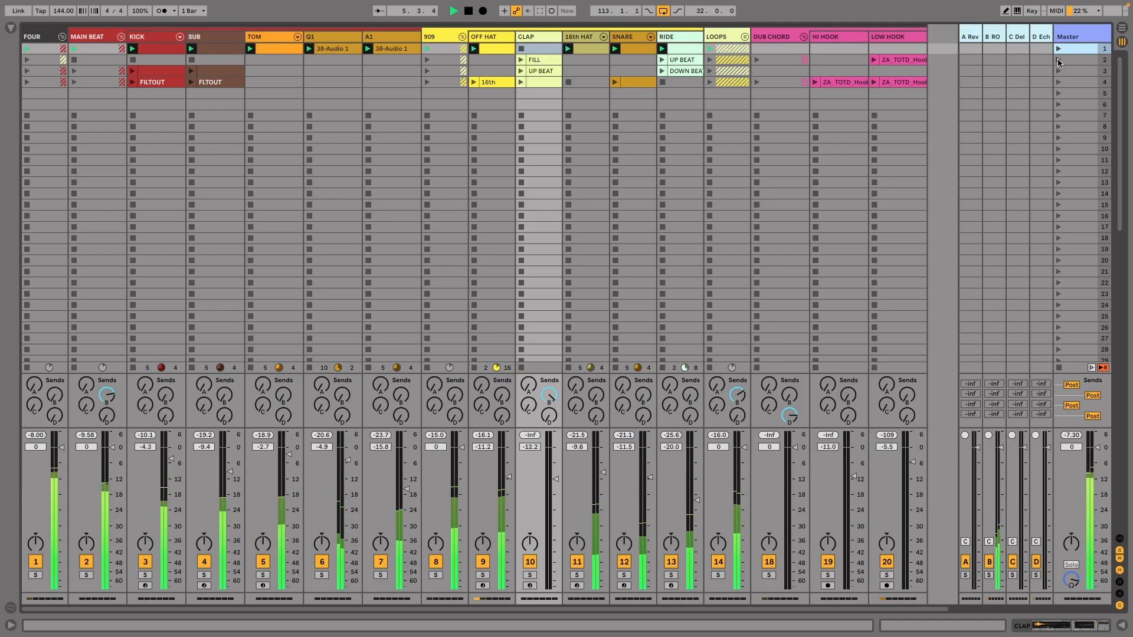
pyautogui.click(1059, 60)
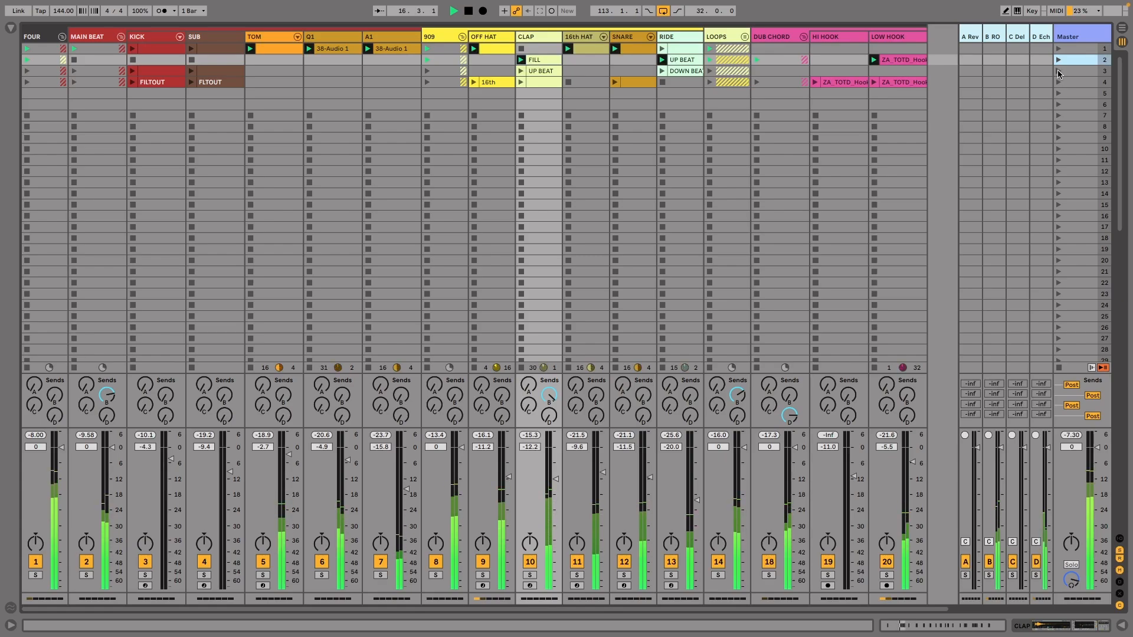
pyautogui.click(1058, 71)
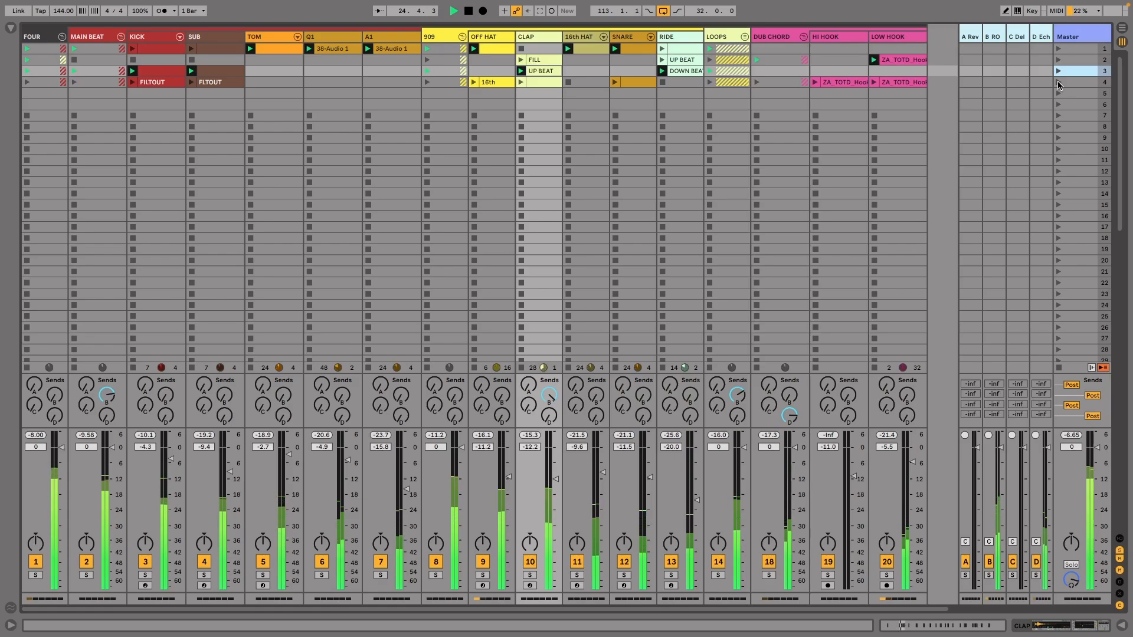
pyautogui.click(1058, 83)
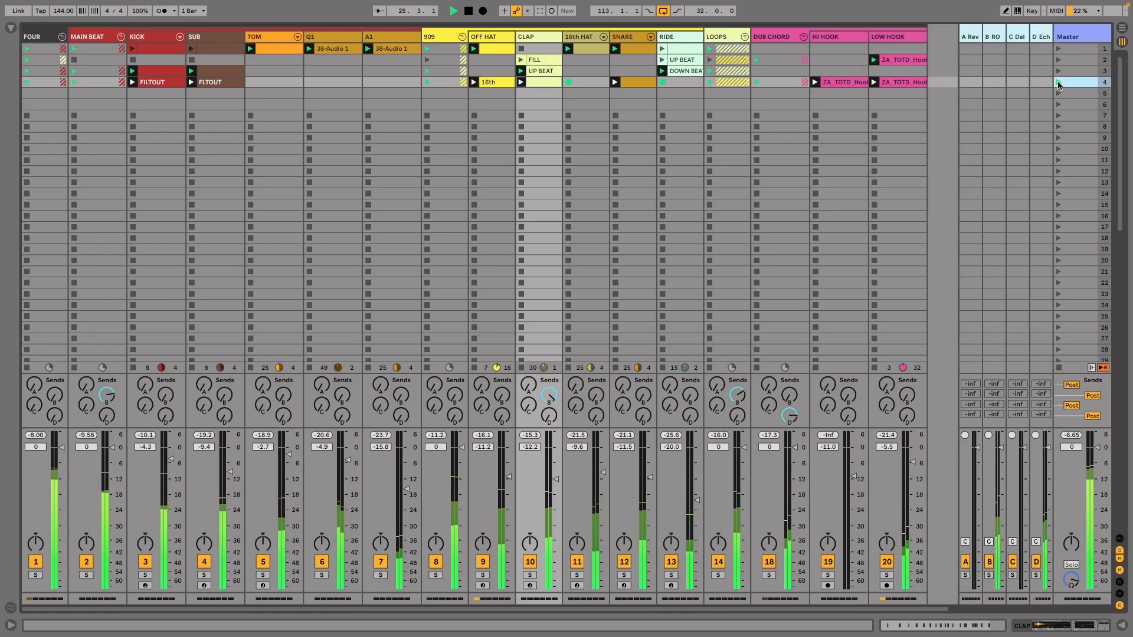
# Inspect the notes of the scene 4 SNARE clip, and replay scene 1 with a shorter clip view before stopping playback
pyautogui.doubleClick(631, 86)
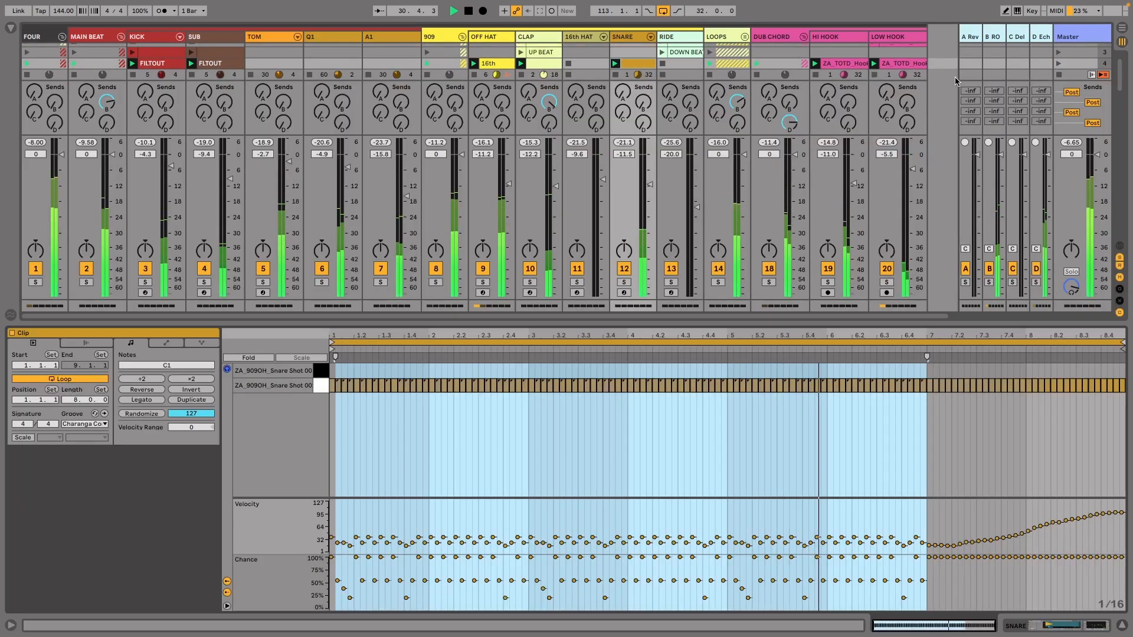
pyautogui.scroll(3, 1064, 55)
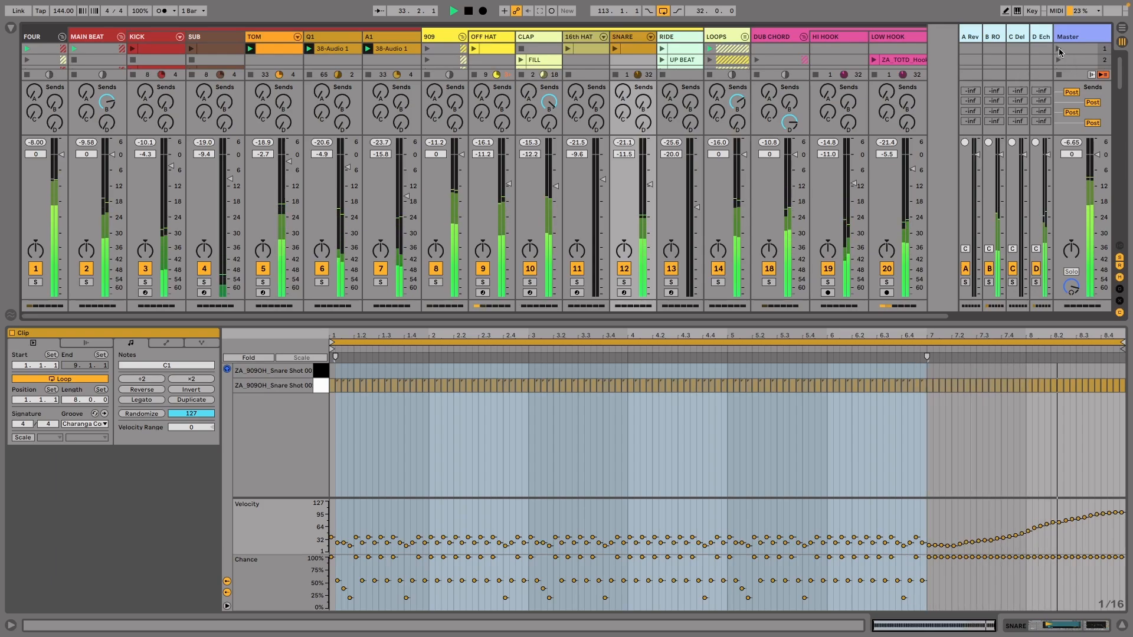
pyautogui.click(1060, 49)
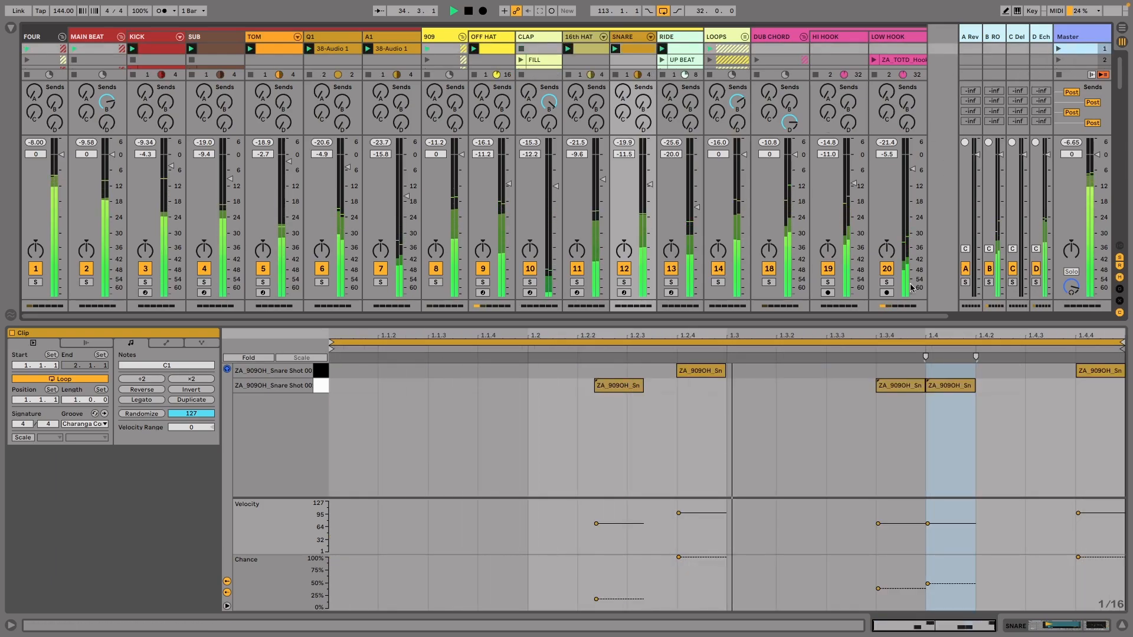
pyautogui.moveTo(879, 322); pyautogui.dragTo(862, 455)
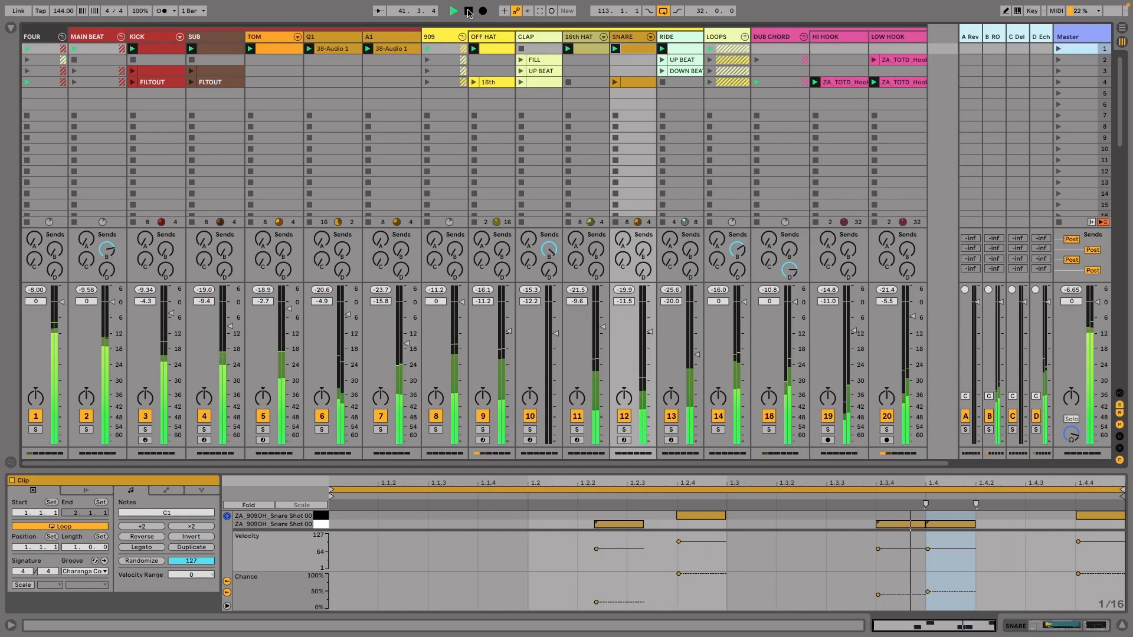
pyautogui.click(469, 11)
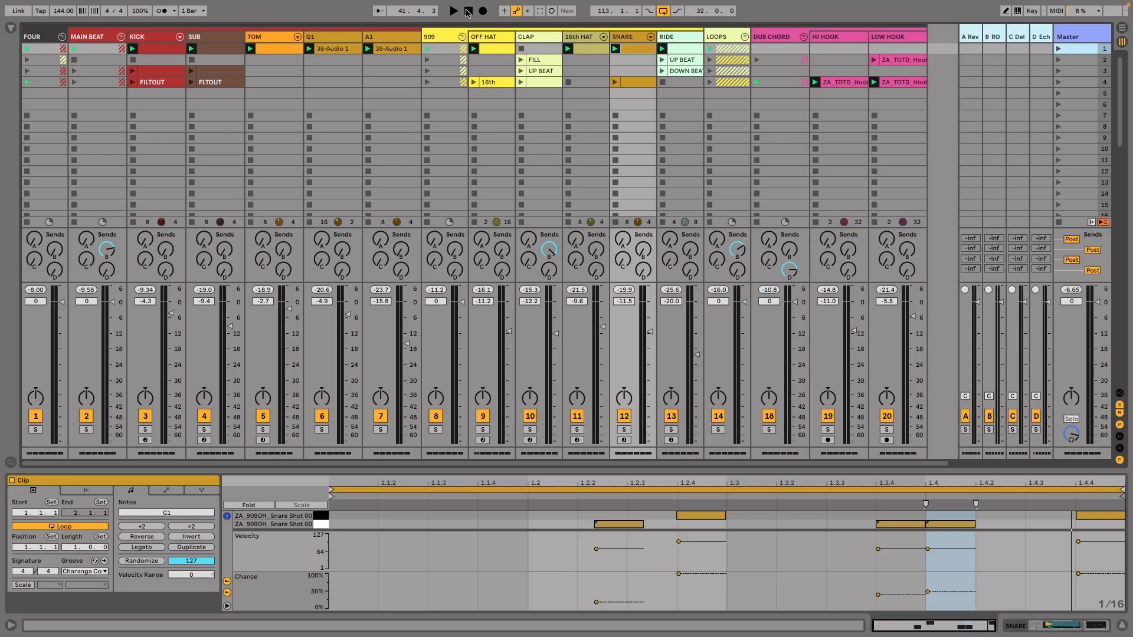
# Duplicate scene 1
pyautogui.rightClick(1074, 52)
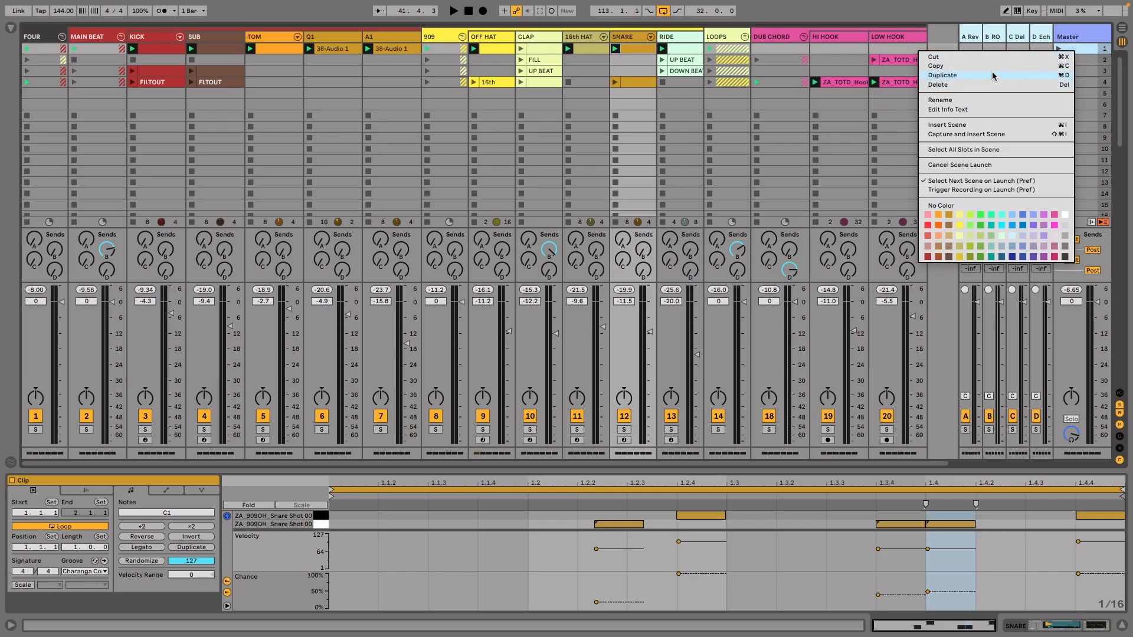
pyautogui.click(973, 76)
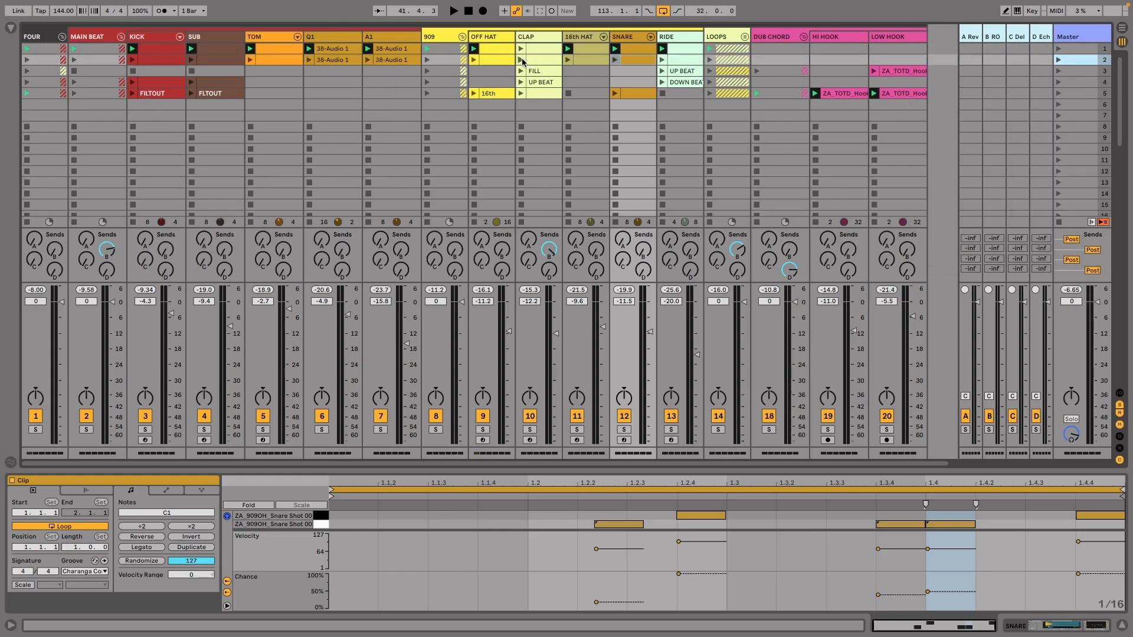
# Play the scene 2 CLAP and Q1 clips with the scene 4 KICK and DOWN BEAT ride clips, capturing the combination as a scene below scene 7
pyautogui.click(523, 61)
pyautogui.click(333, 60)
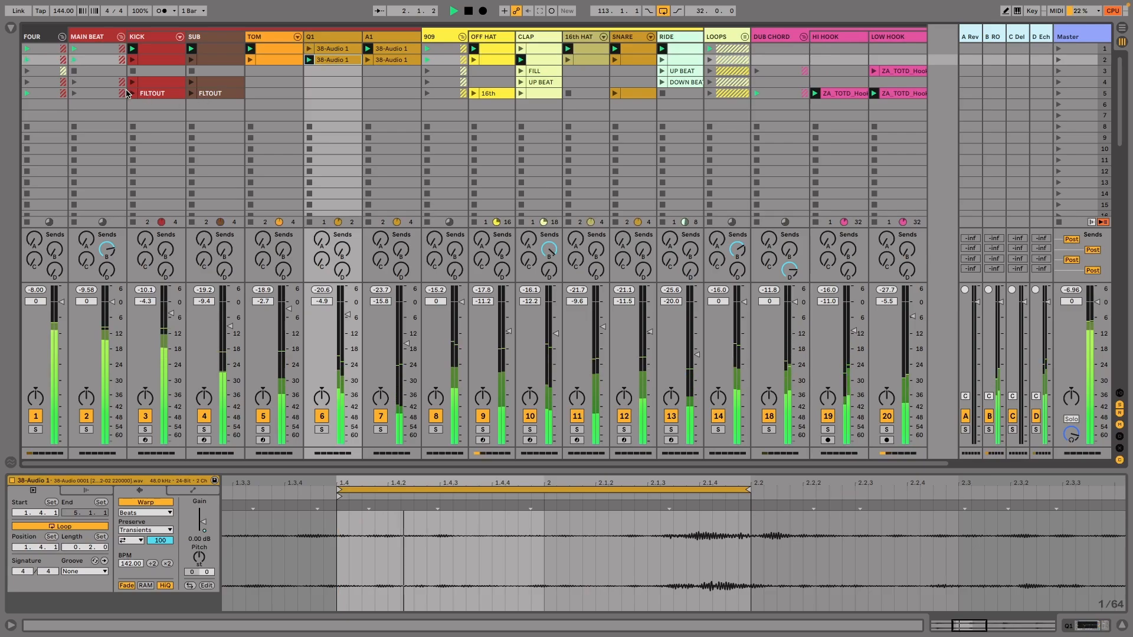
pyautogui.click(154, 82)
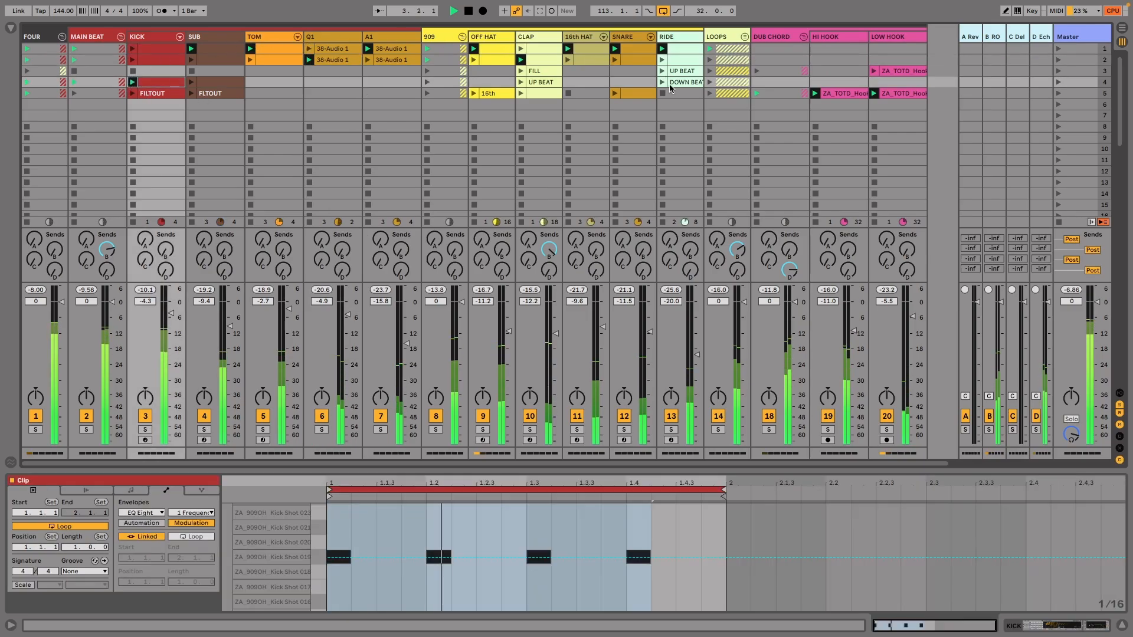
pyautogui.click(664, 83)
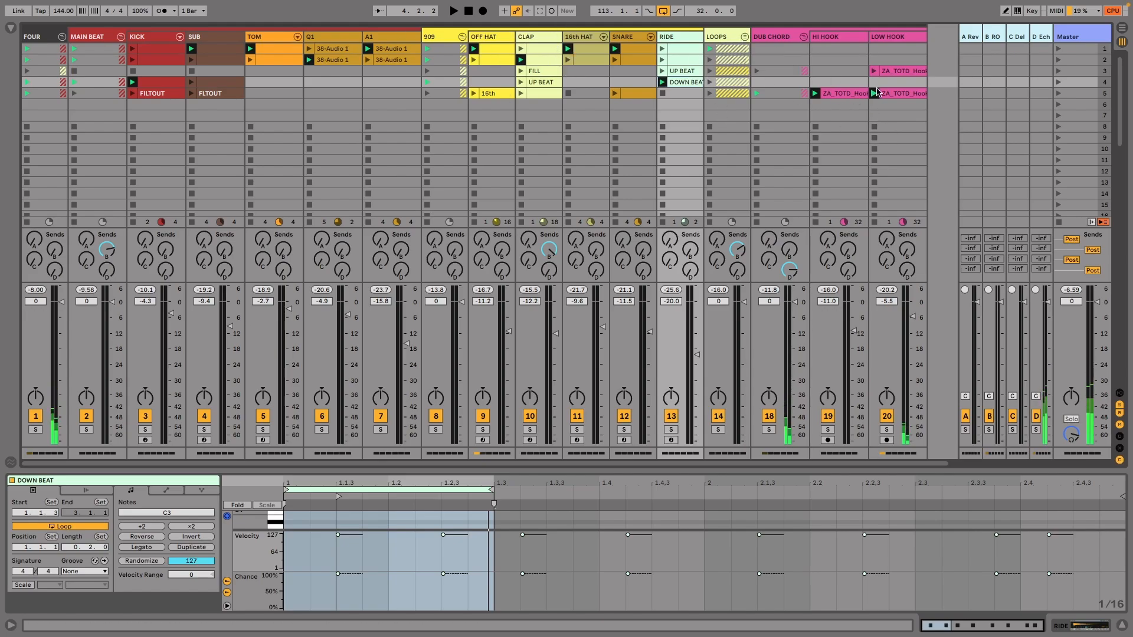
pyautogui.rightClick(1070, 116)
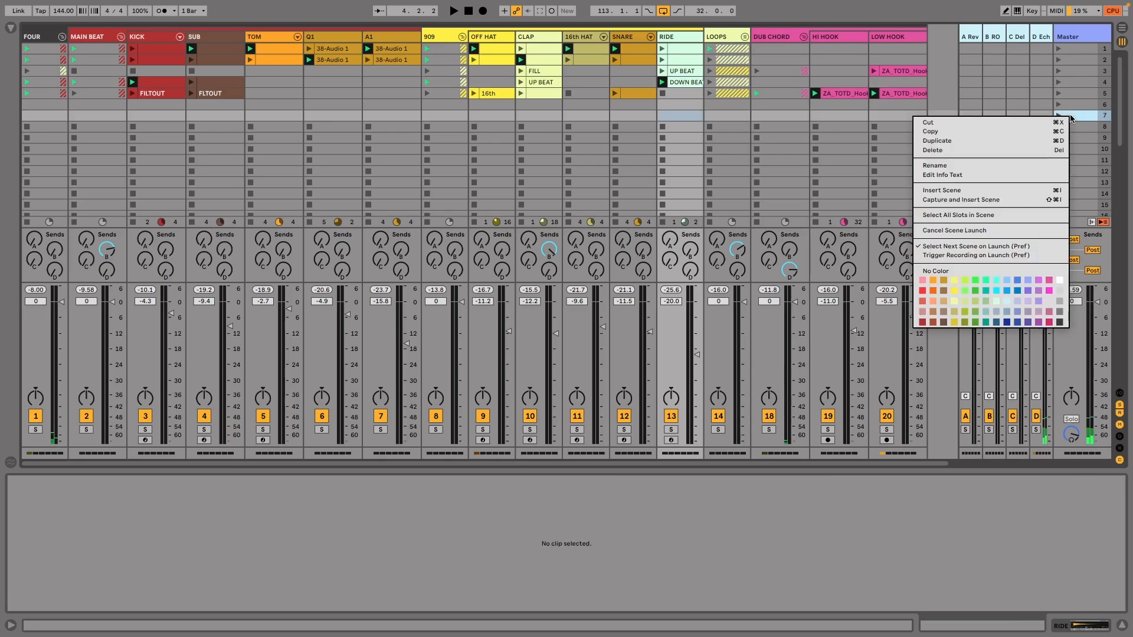
pyautogui.click(1032, 202)
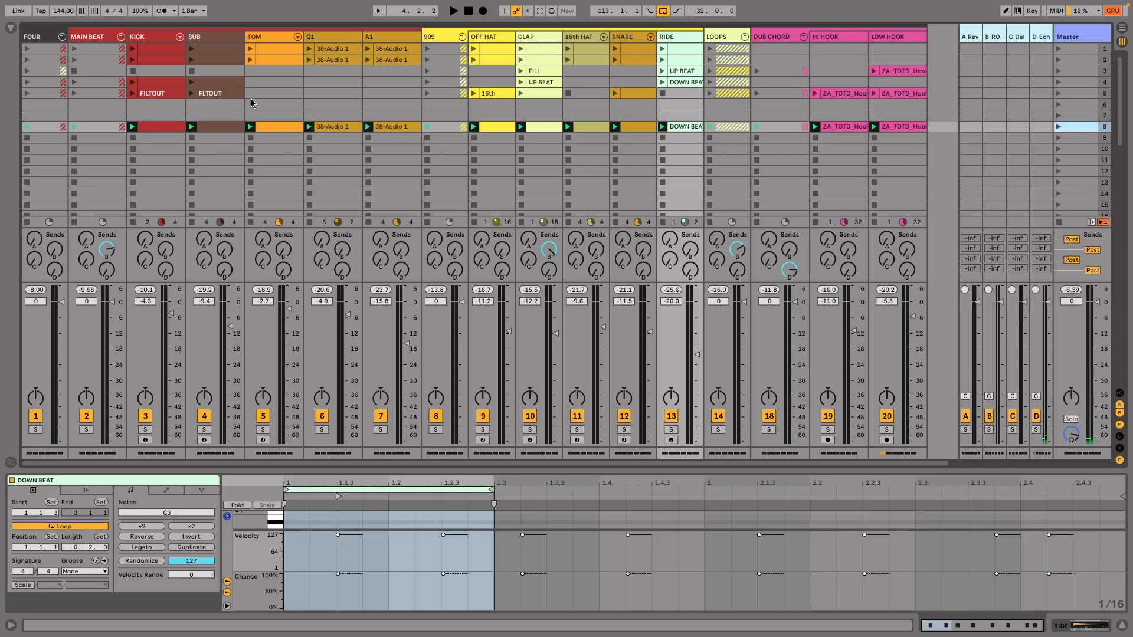
# Delete the captured scene 8
pyautogui.rightClick(1071, 128)
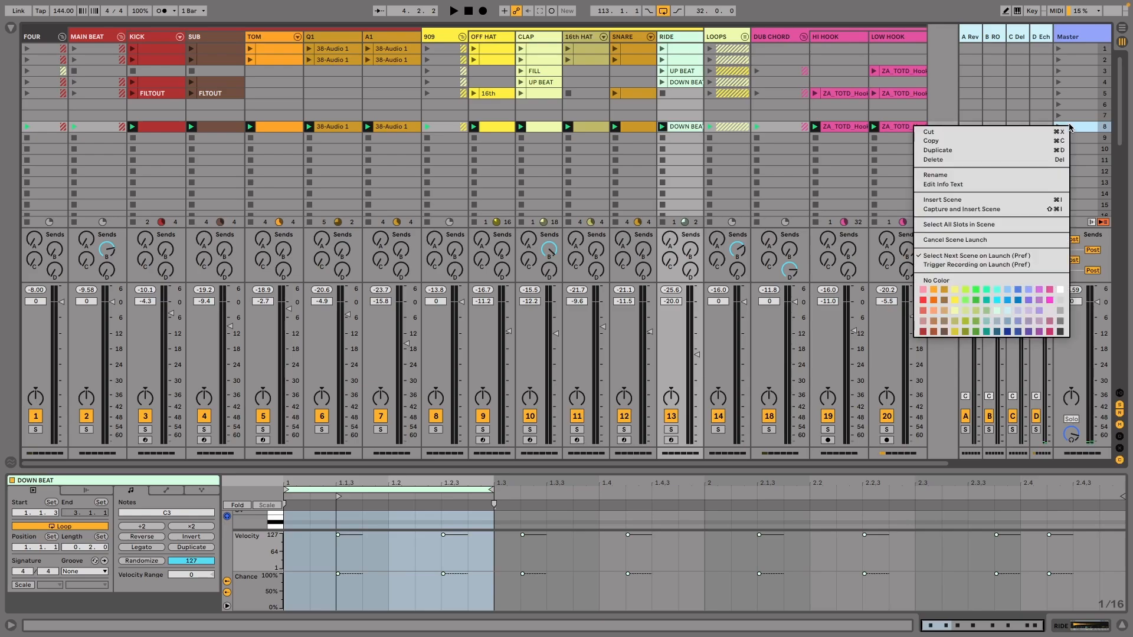
pyautogui.click(1033, 165)
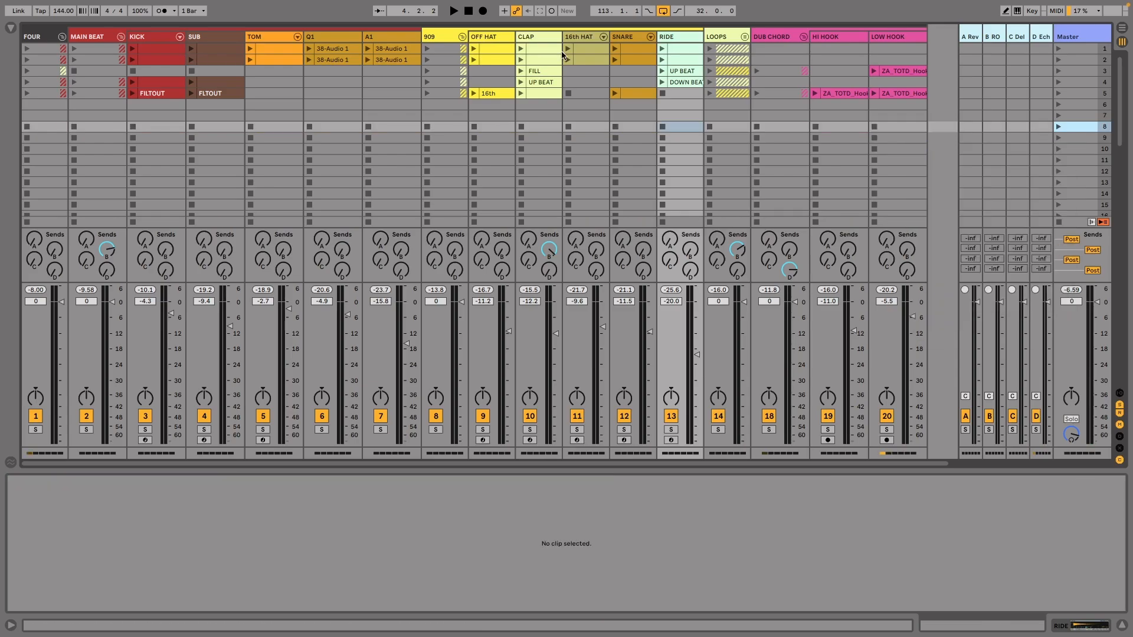
# Delete the RIDE and SNARE clips from scene 1
pyautogui.click(685, 49)
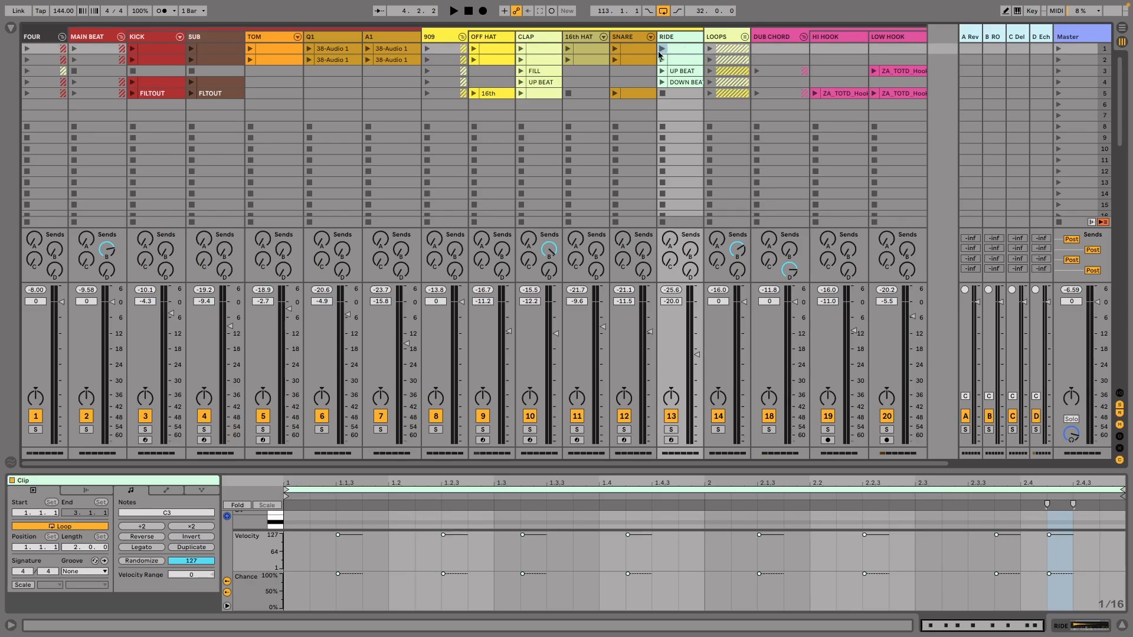
pyautogui.press('Delete')
pyautogui.click(631, 46)
pyautogui.press('Delete')
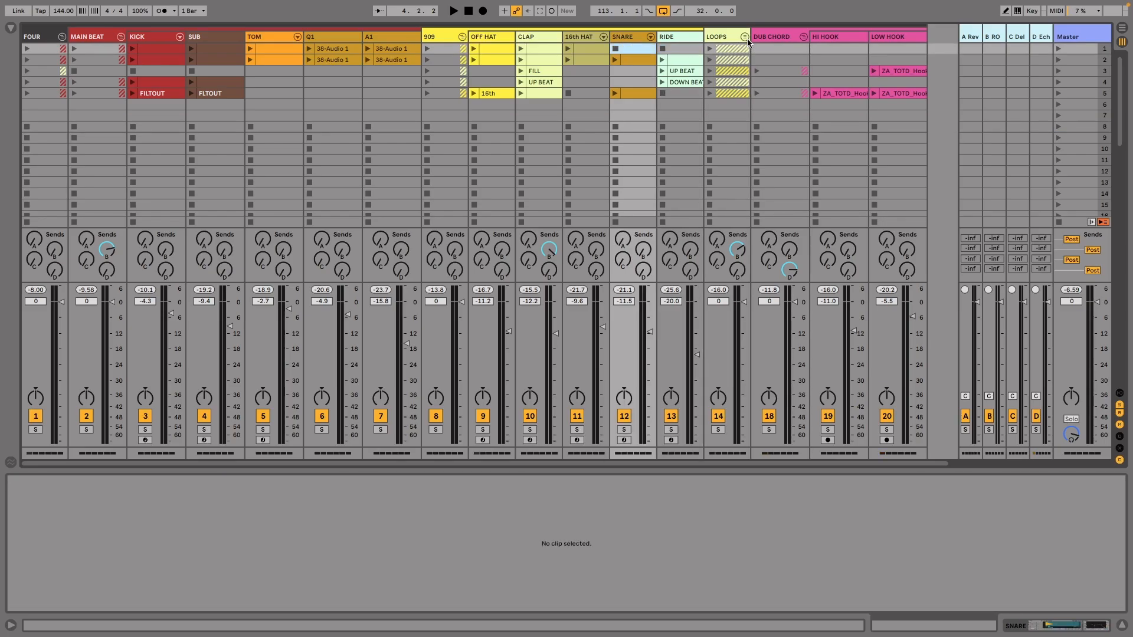
# Unfold the LOOPS group, delete the scene 1 clips on tracks 15 and 16, and fold the group again
pyautogui.click(745, 36)
pyautogui.click(780, 51)
pyautogui.press('Delete')
pyautogui.click(820, 50)
pyautogui.press('Delete')
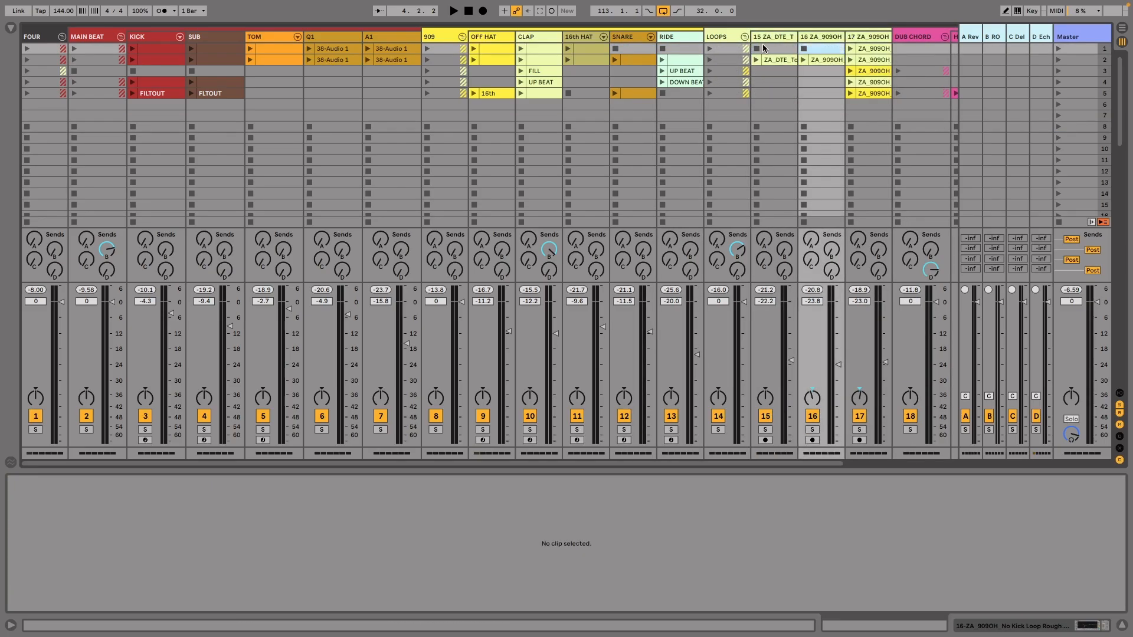
pyautogui.click(744, 37)
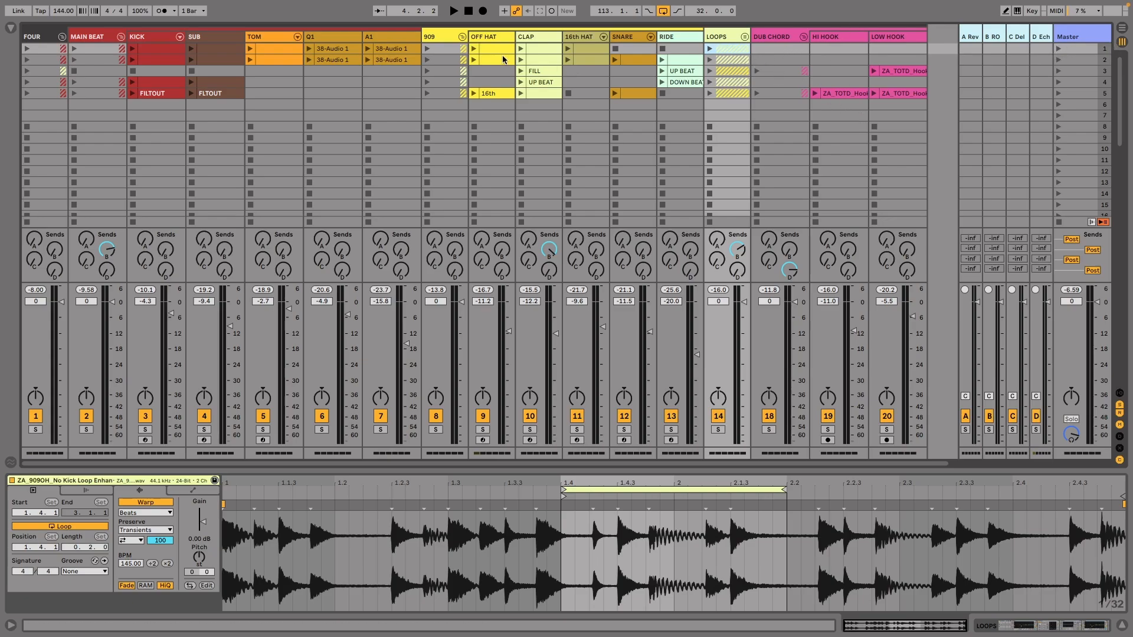
# Play scene 1 followed by scene 2 to compare the two versions, and stop playback
pyautogui.click(1057, 48)
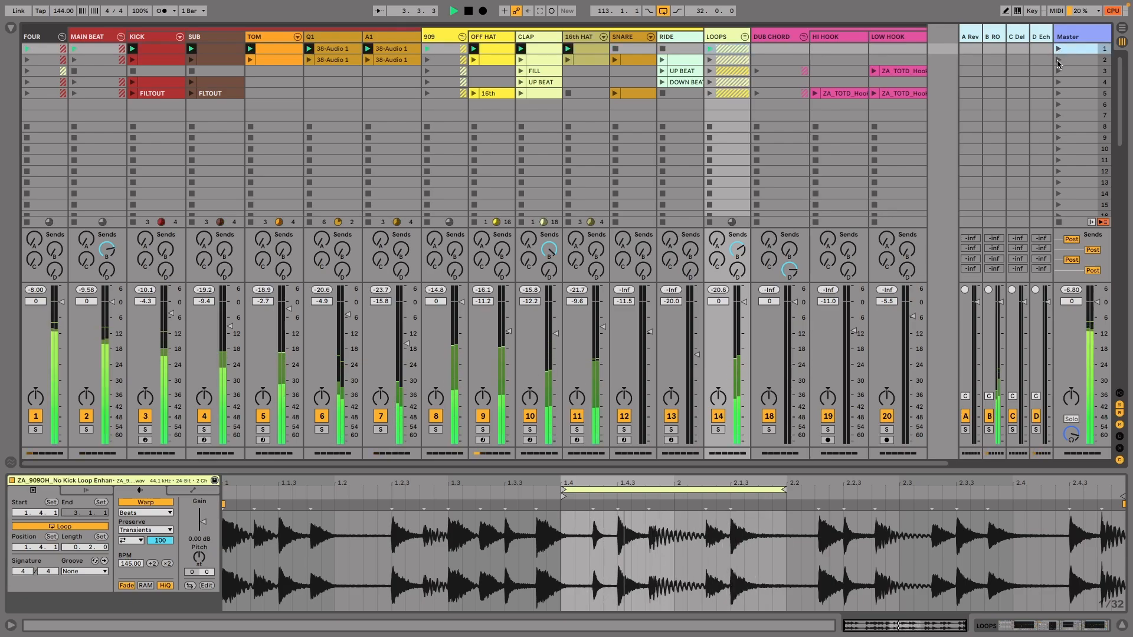
pyautogui.click(1057, 59)
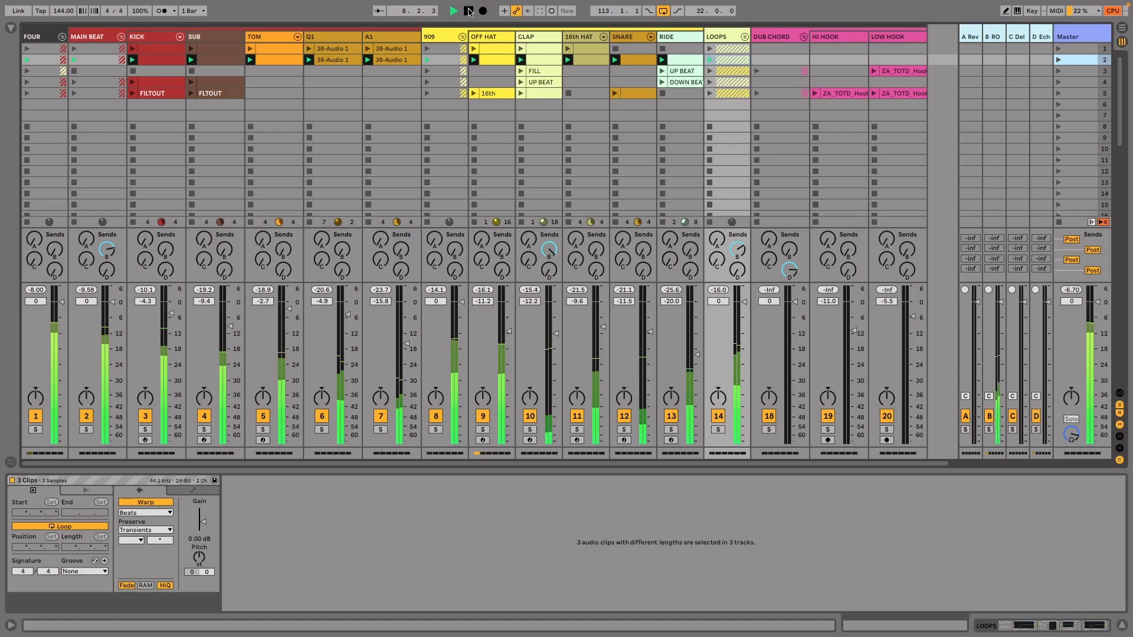
pyautogui.click(469, 11)
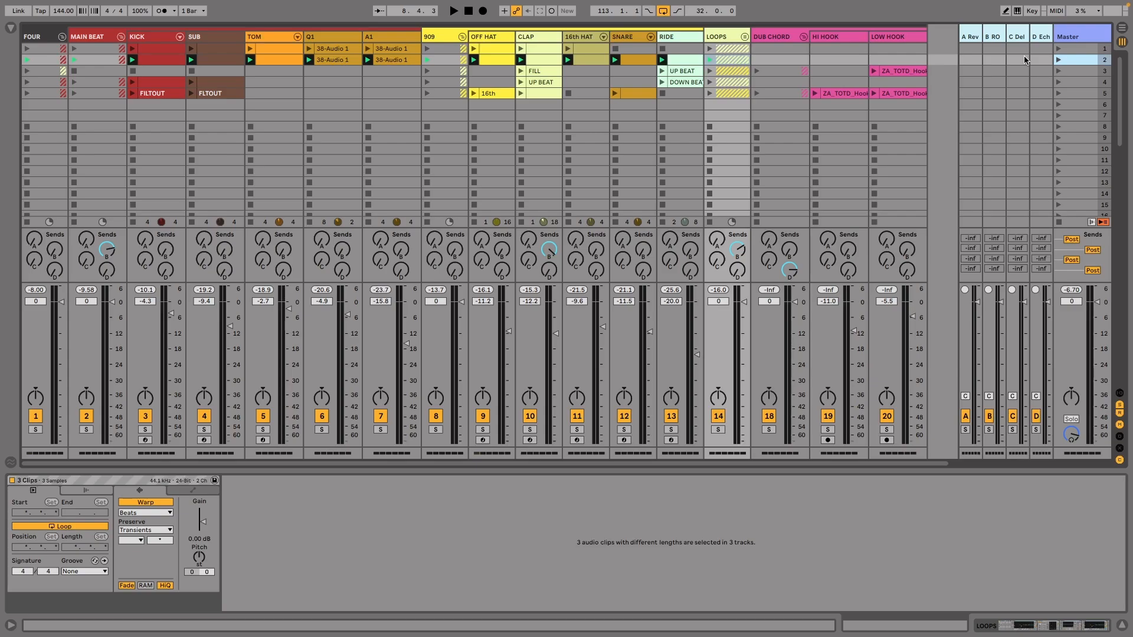
# Launch scene 5 to audition it, and stop all playing clips
pyautogui.click(1058, 94)
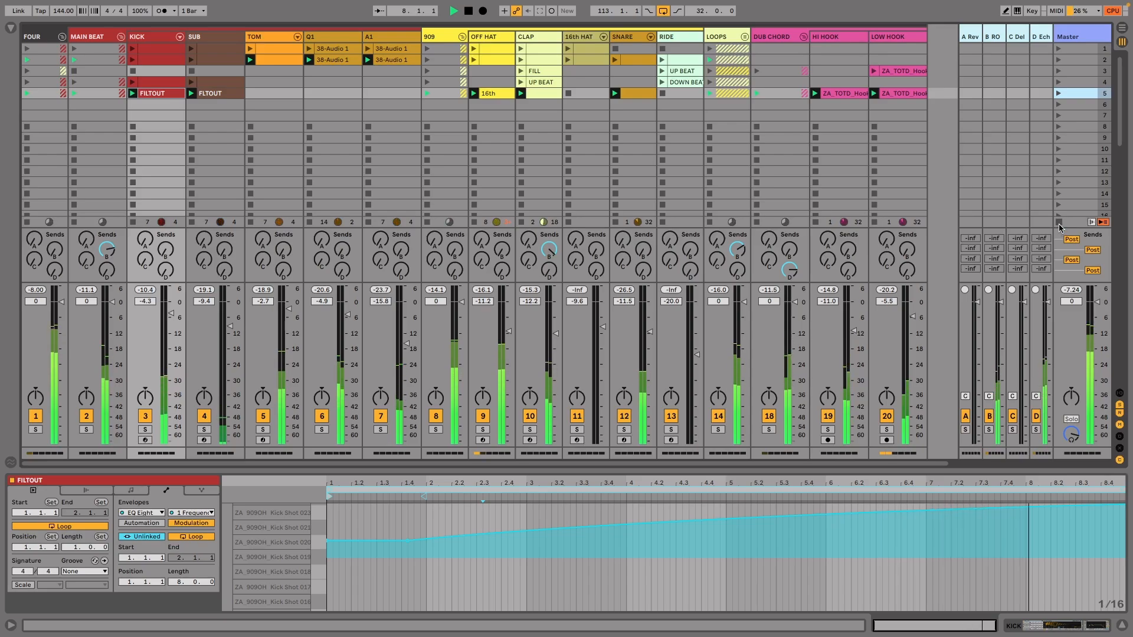
pyautogui.click(1058, 223)
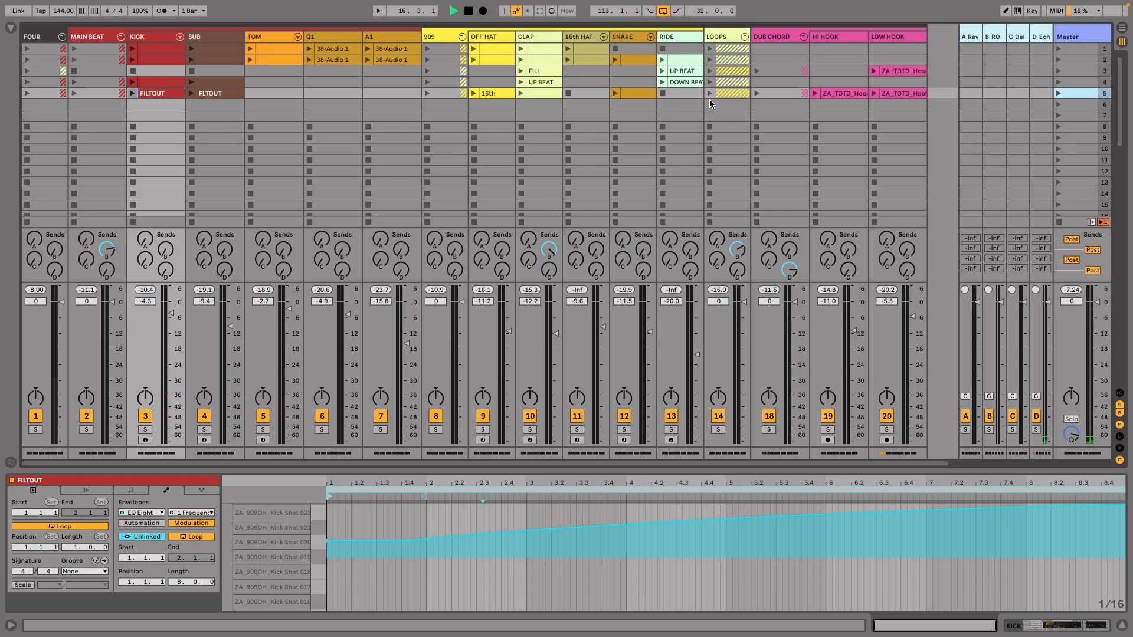
# Review the FILL and UP BEAT clips on the CLAP track and the UP BEAT and DOWN BEAT clips on the RIDE track
pyautogui.click(544, 69)
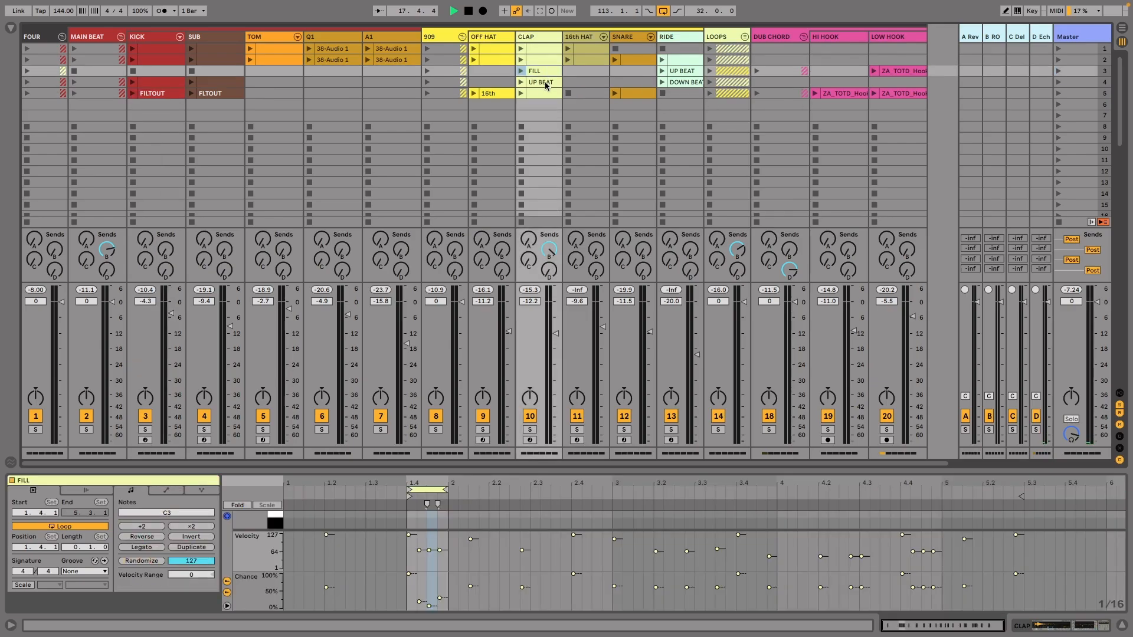
pyautogui.click(545, 83)
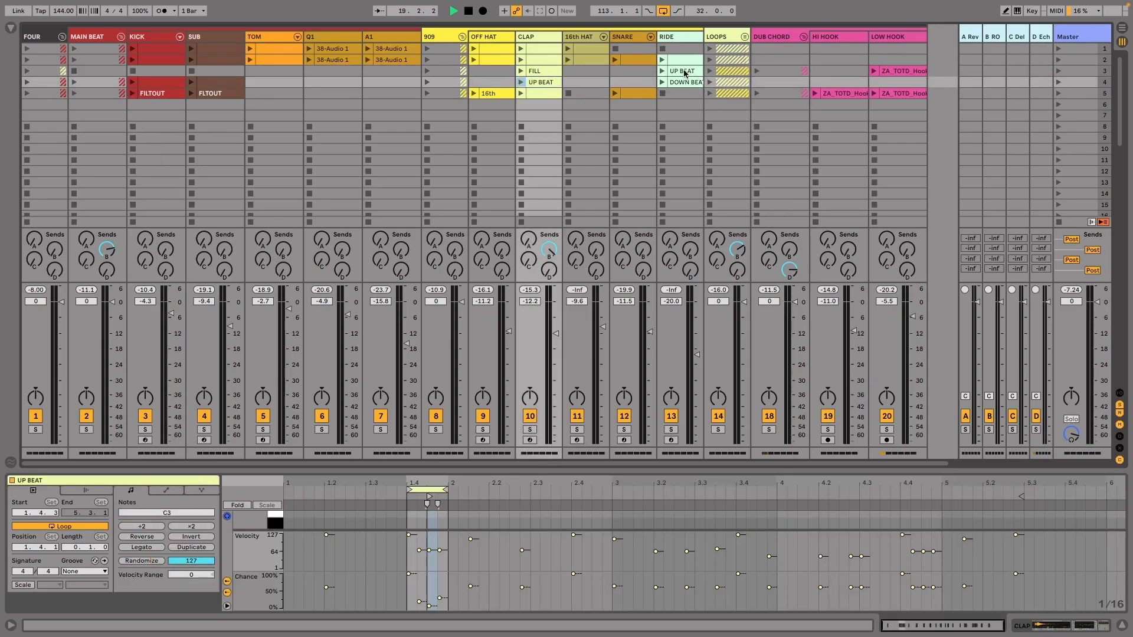
pyautogui.click(684, 72)
pyautogui.click(683, 82)
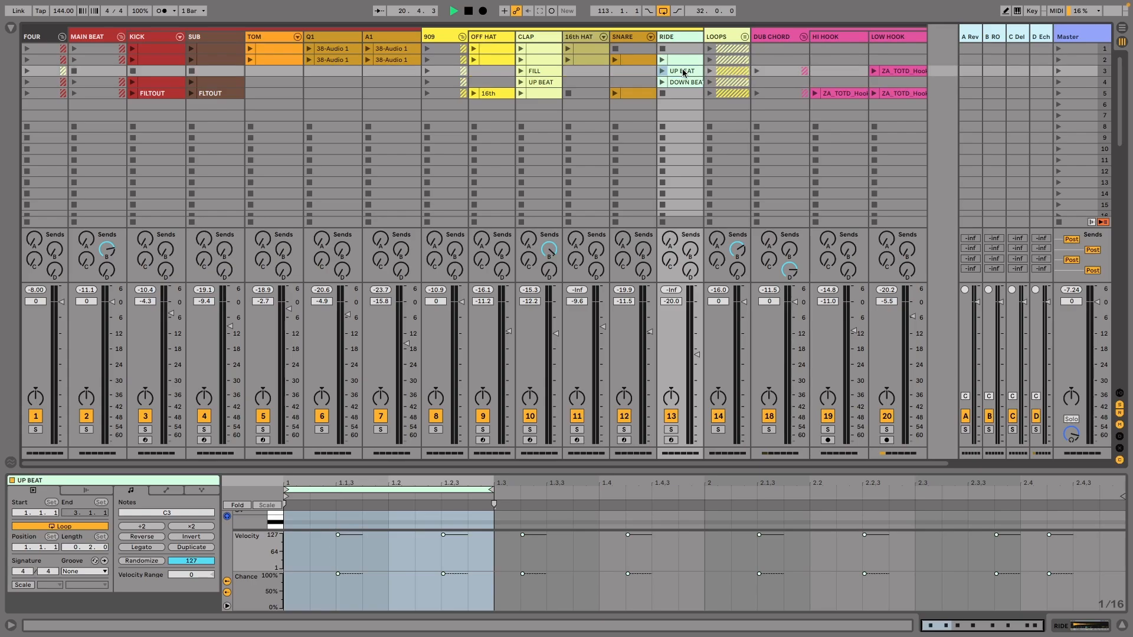
pyautogui.click(534, 71)
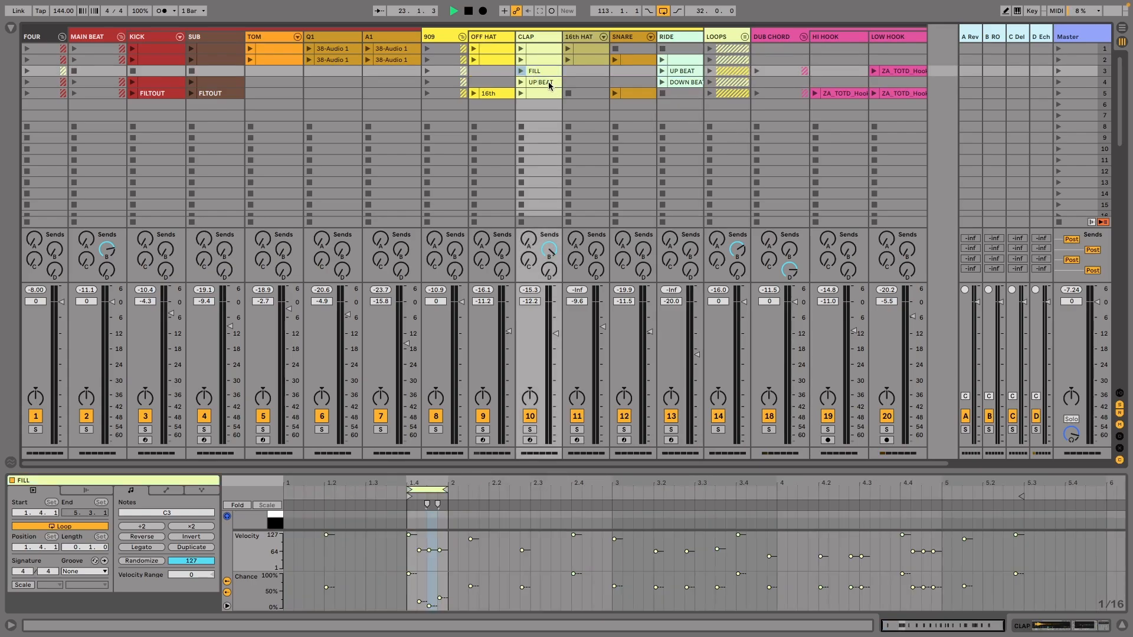
# Name scene 1 INTRO, scene 3 BREAKDOWN and scene 4 DROP, and name scene 5 as the main break
pyautogui.click(1091, 72)
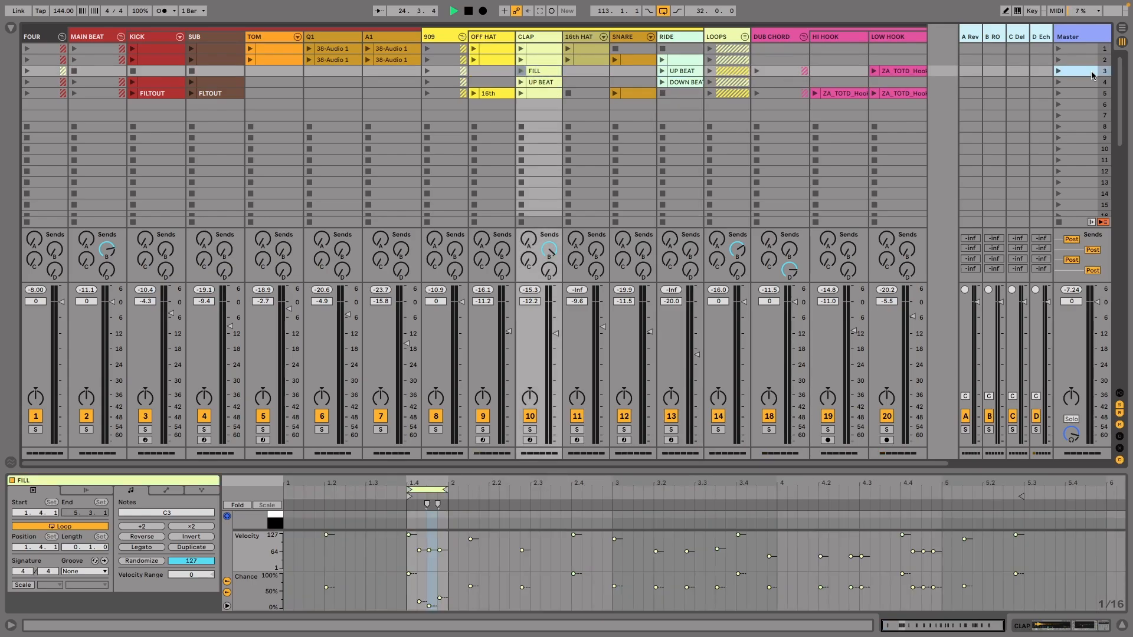
pyautogui.click(1098, 50)
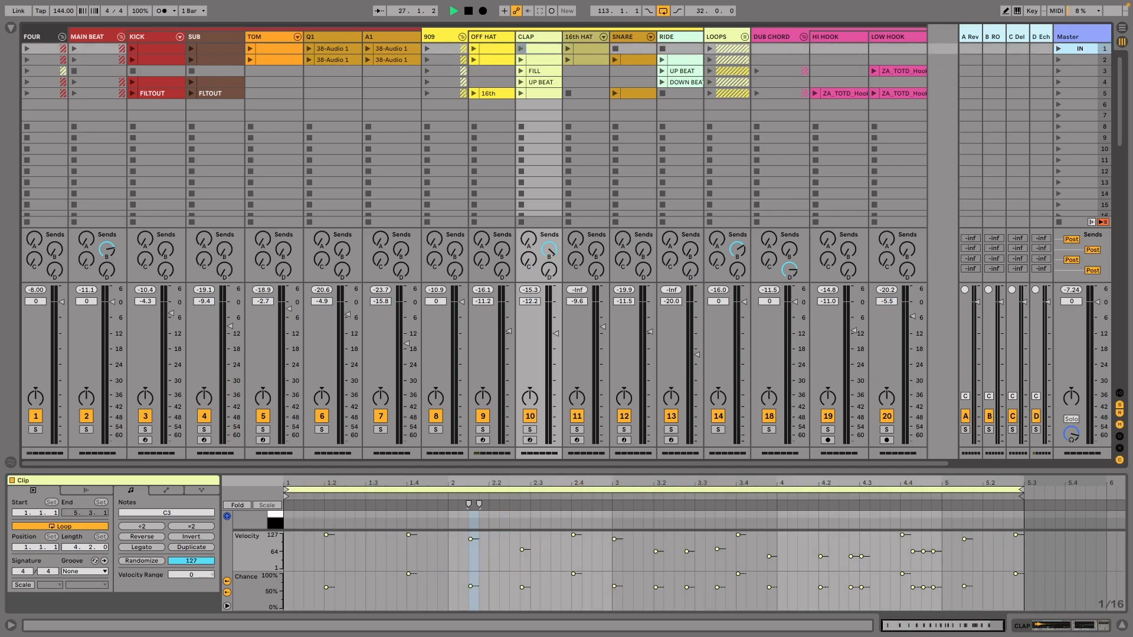
pyautogui.press('Tab')
pyautogui.press('Tab')
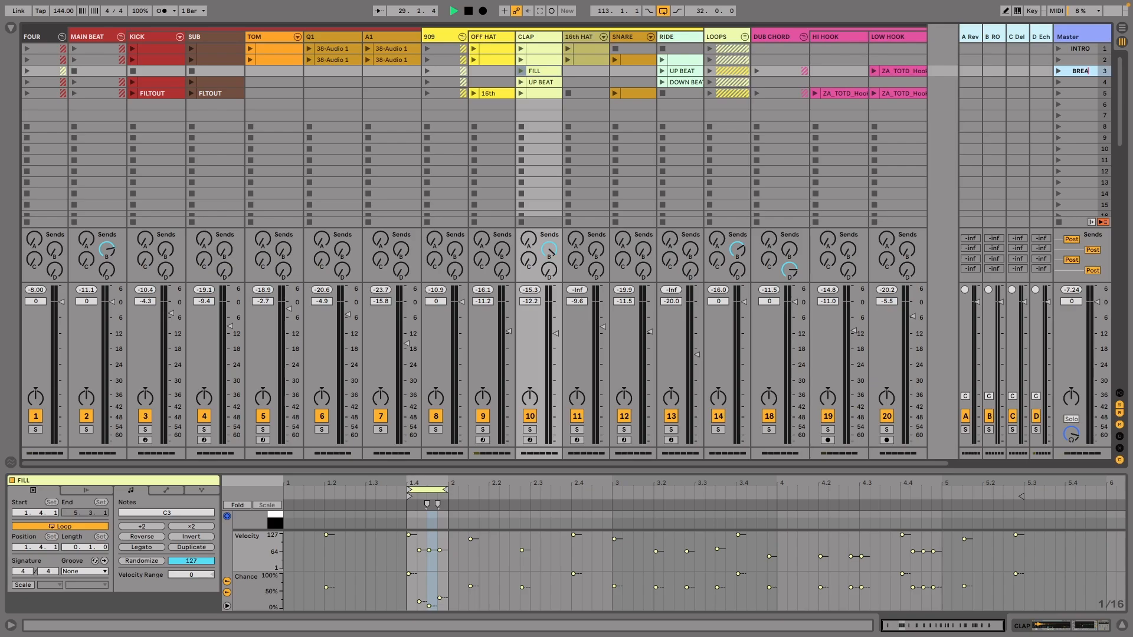
pyautogui.write('BREAKDOWN')
pyautogui.press('Tab')
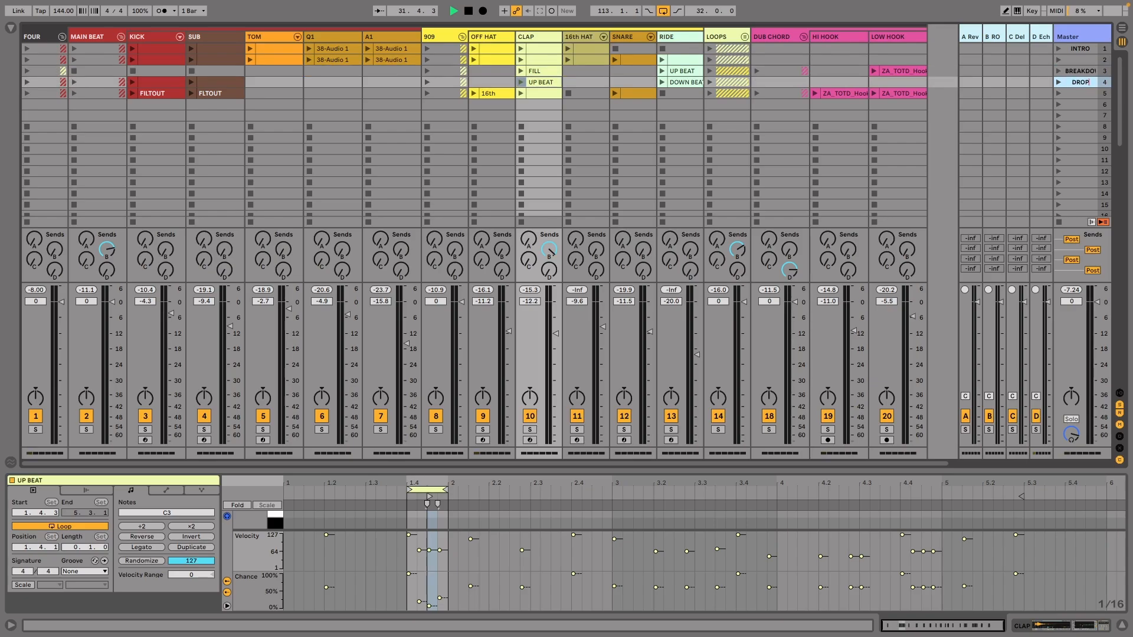
pyautogui.press('Tab')
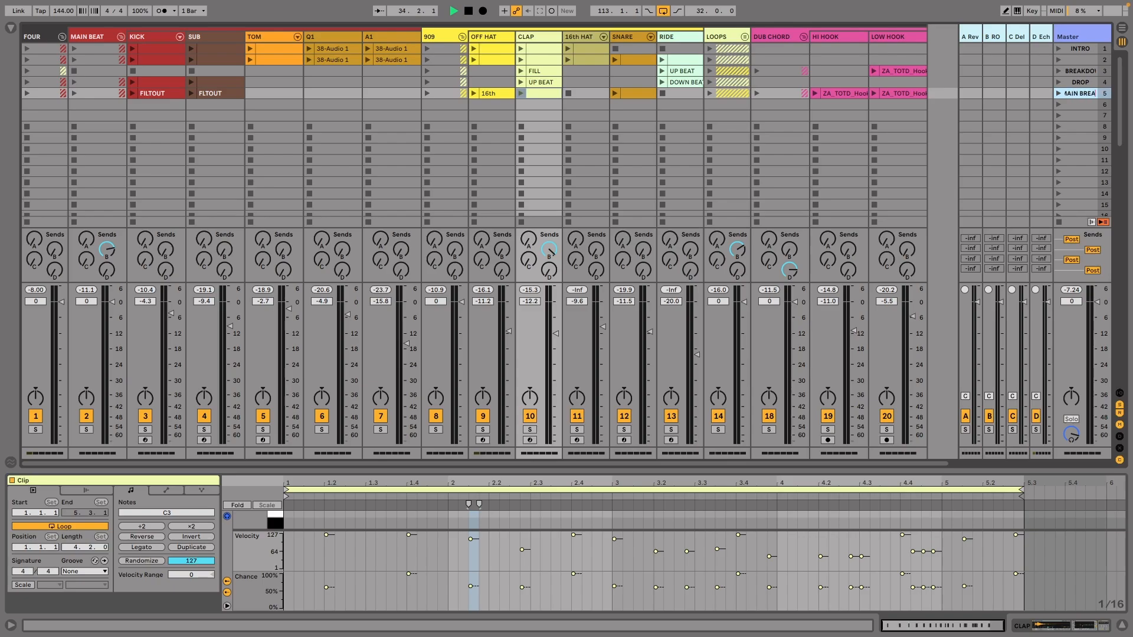
# Colour the breakdown, drop and main break scenes (3, 4 and 5) pink
pyautogui.rightClick(1079, 70)
pyautogui.click(1067, 236)
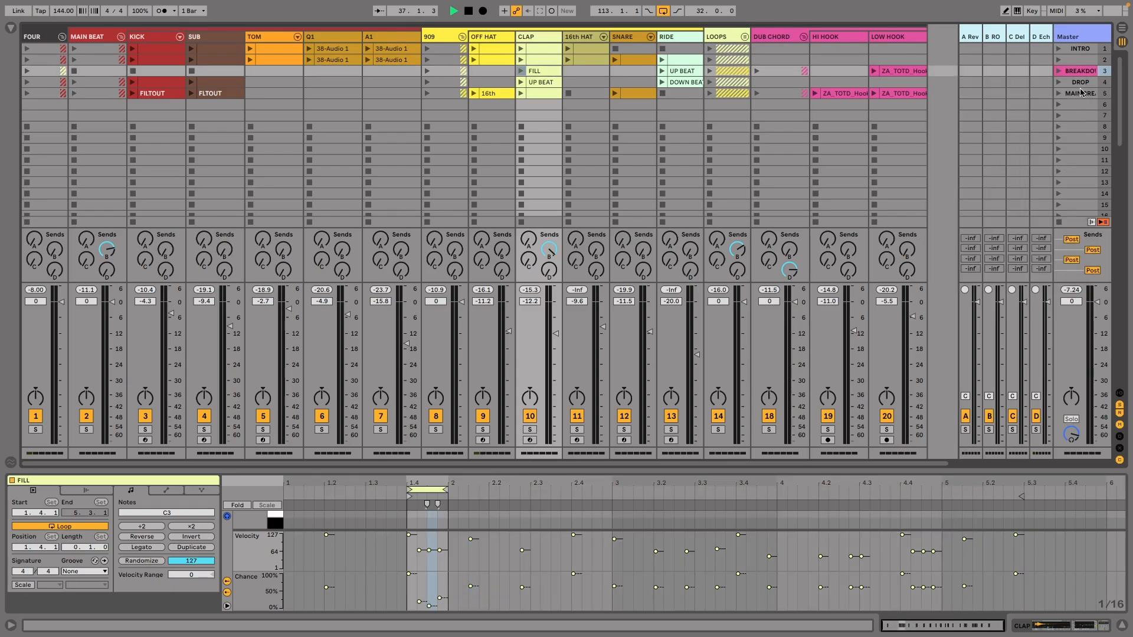
pyautogui.rightClick(1080, 94)
pyautogui.click(1067, 266)
pyautogui.click(1078, 71)
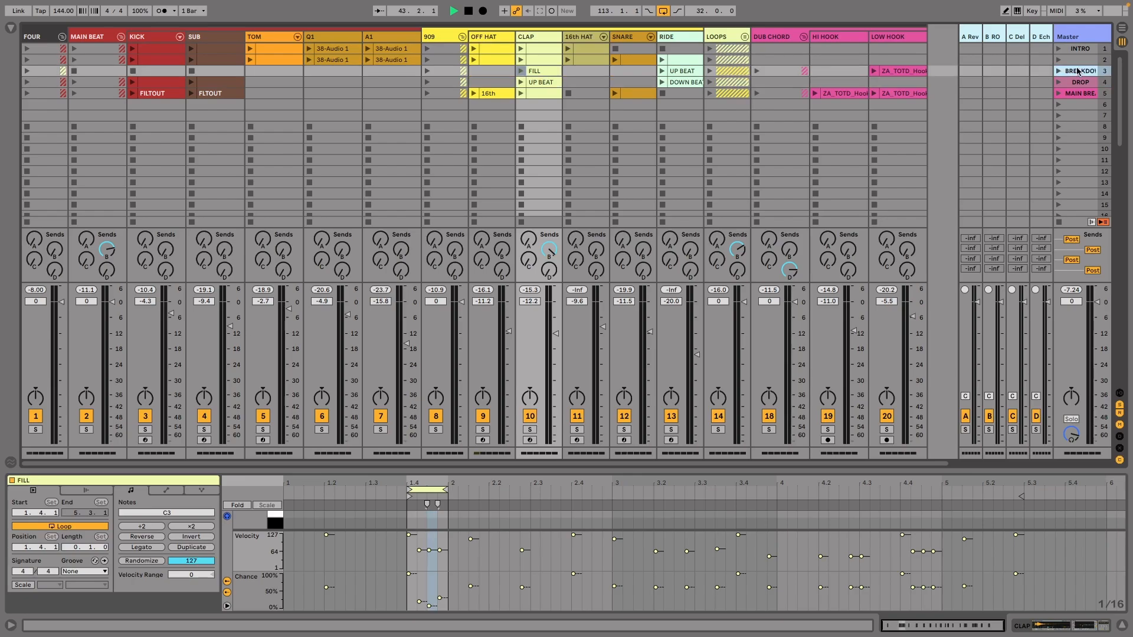
# Examine the notes, velocities and chance values of the scene 2 clip on the CLAP track
pyautogui.click(540, 61)
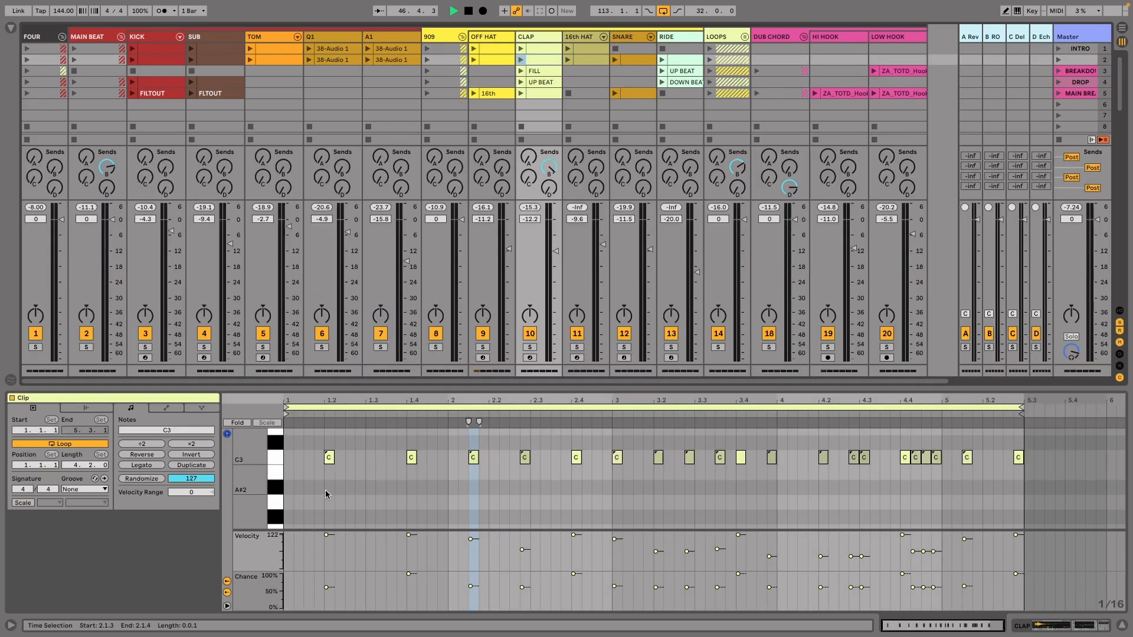
pyautogui.scroll(3, 325, 491)
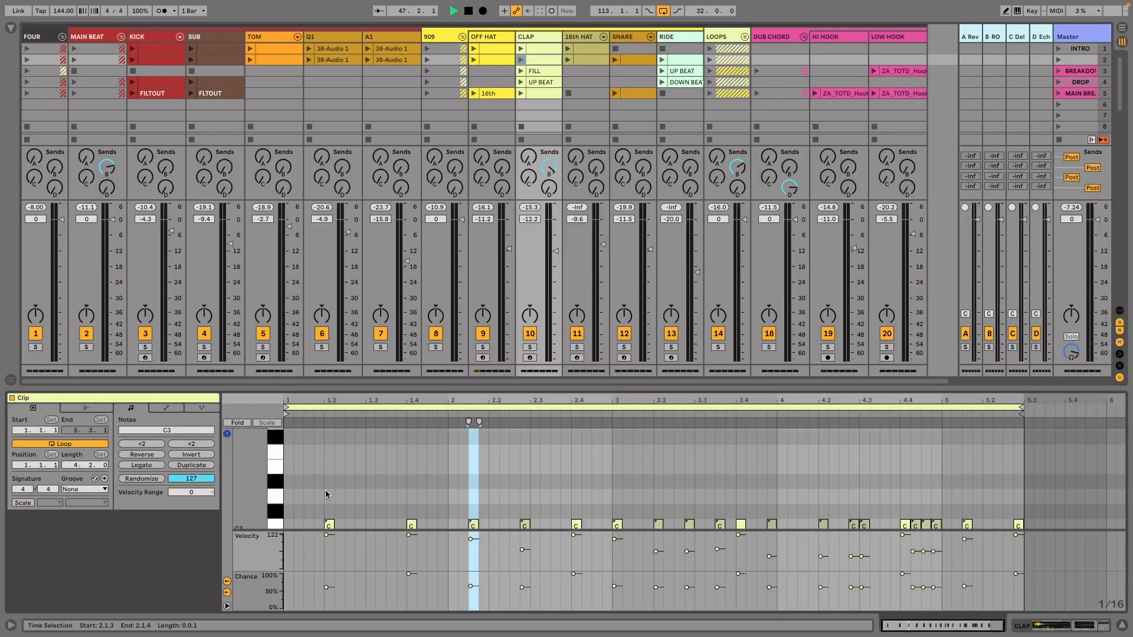
pyautogui.scroll(-2, 326, 491)
pyautogui.moveTo(324, 497); pyautogui.dragTo(351, 457)
pyautogui.moveTo(393, 501)
pyautogui.mouseDown()
pyautogui.moveTo(441, 466)
pyautogui.moveTo(496, 465)
pyautogui.mouseUp()
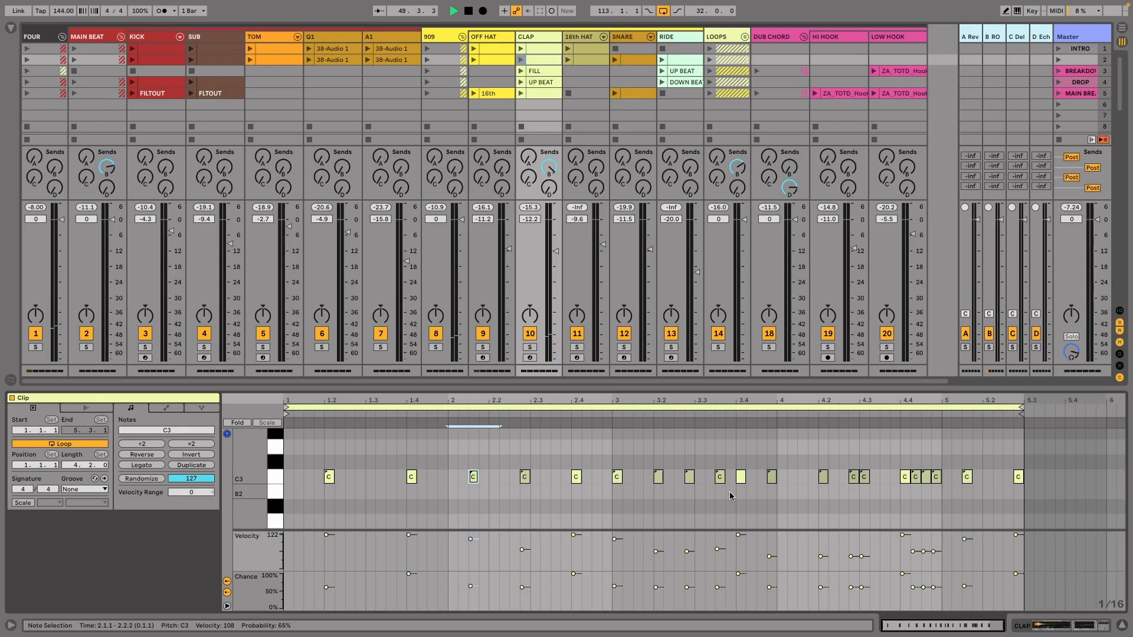
pyautogui.moveTo(649, 494); pyautogui.dragTo(733, 468)
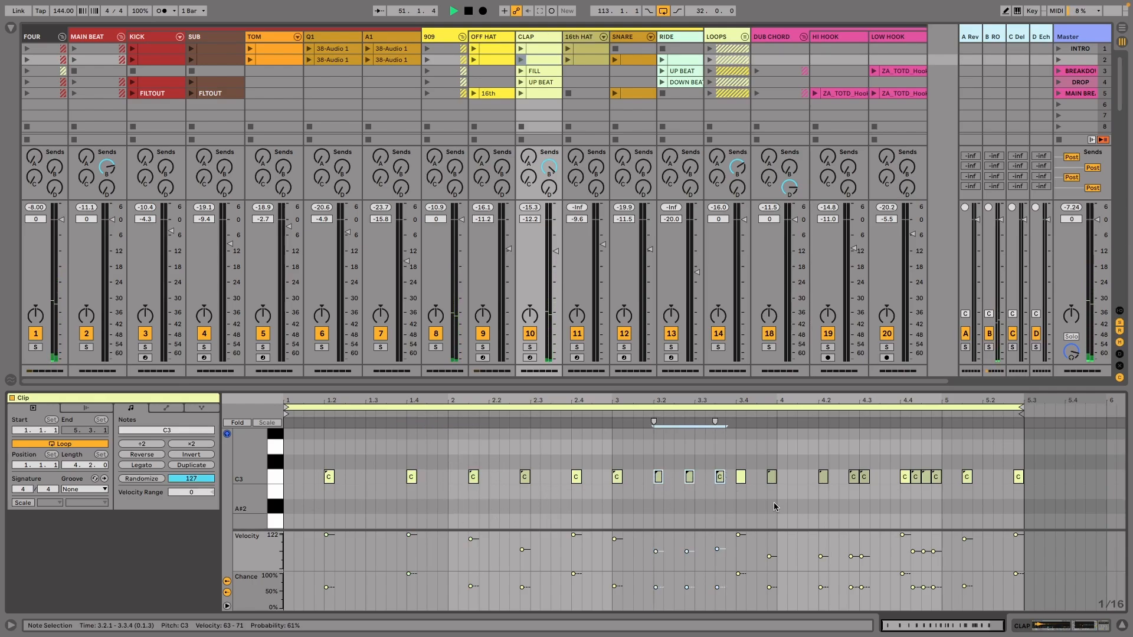
pyautogui.click(787, 503)
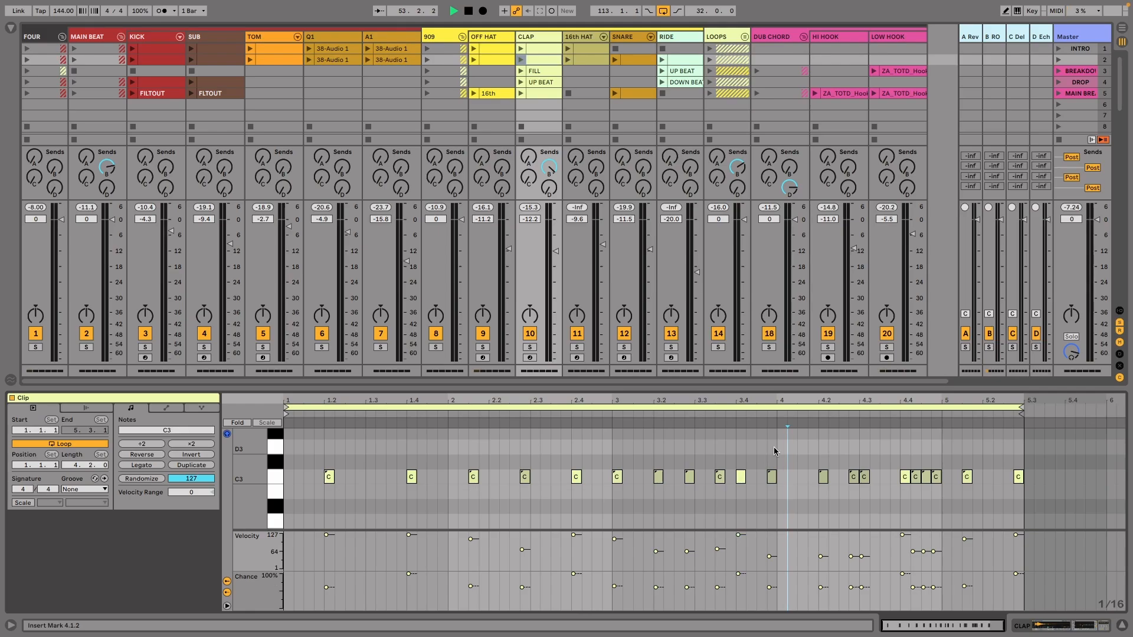
# Inspect the FILL clip's one-beat loop on the CLAP track and the chance values of its looped notes
pyautogui.click(537, 71)
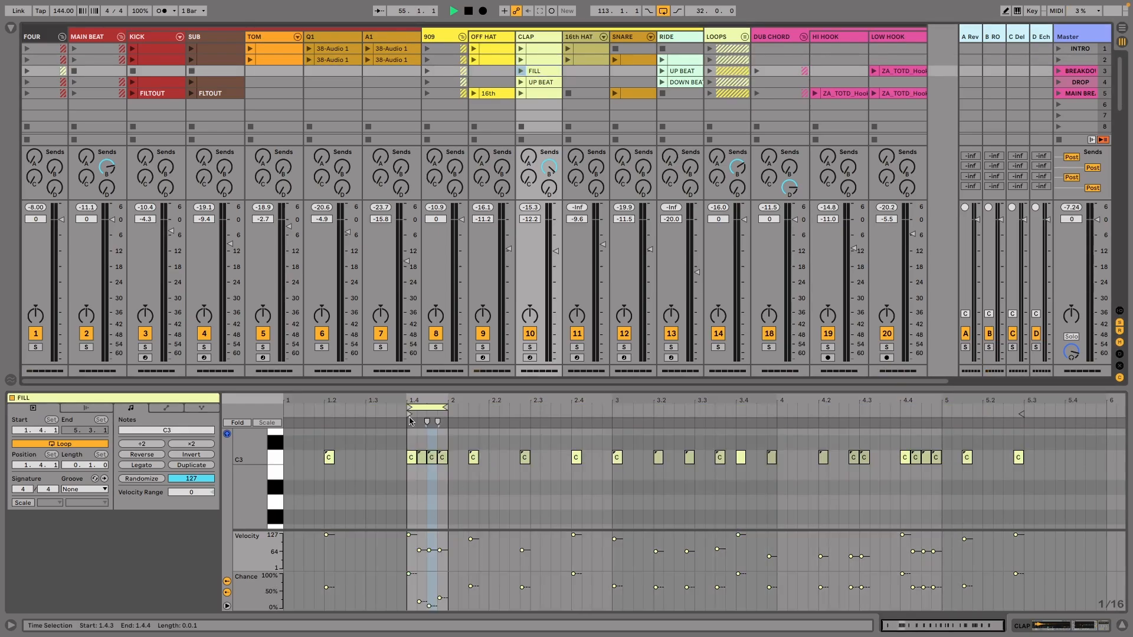
pyautogui.moveTo(412, 434); pyautogui.dragTo(447, 439)
pyautogui.click(413, 475)
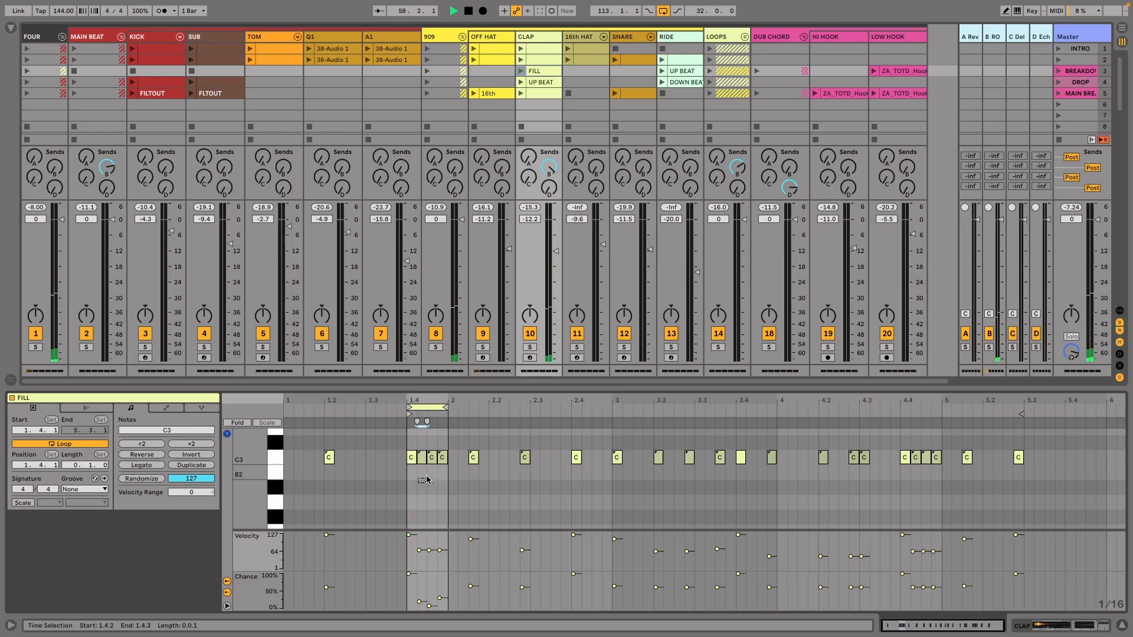
pyautogui.moveTo(418, 483); pyautogui.dragTo(447, 449)
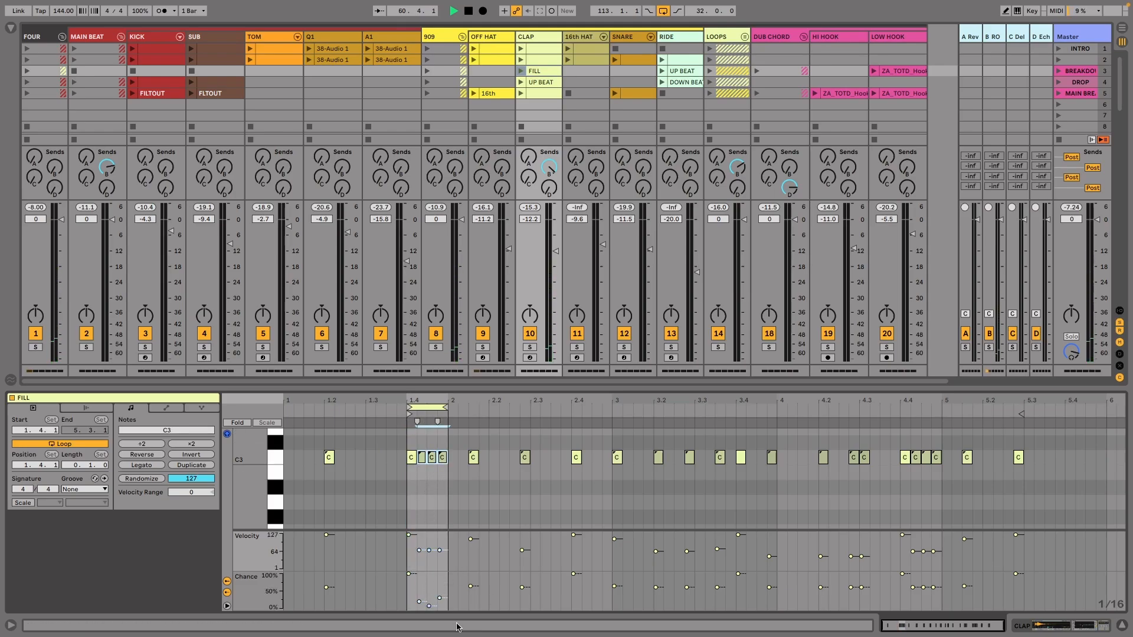
pyautogui.moveTo(421, 592); pyautogui.dragTo(443, 614)
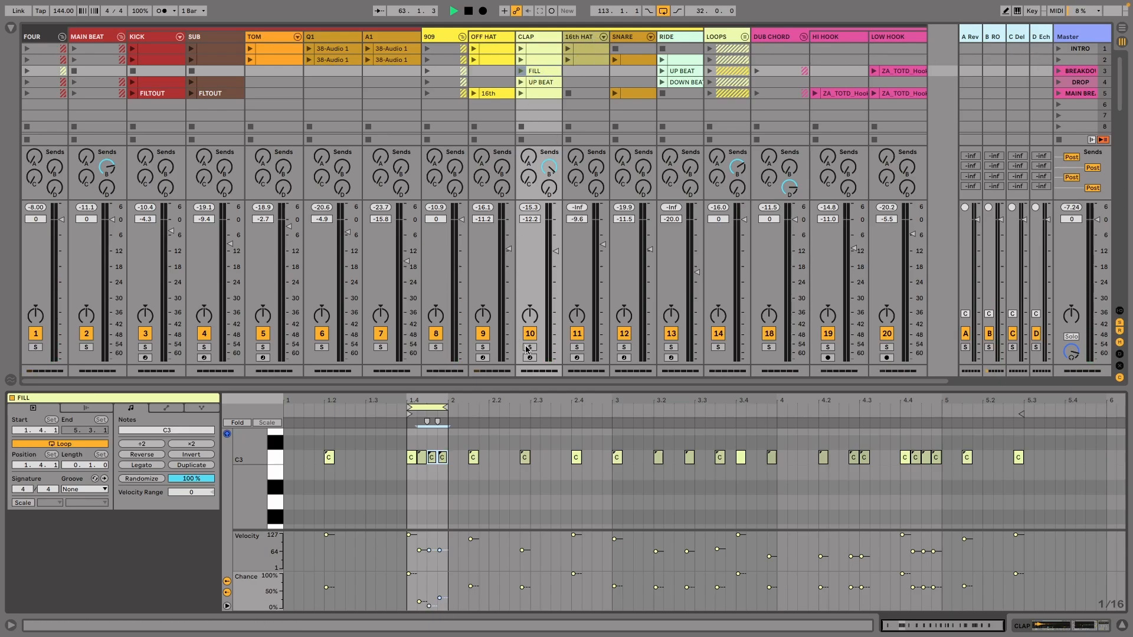
# Solo the CLAP track, play its FILL clip, and stop the clip
pyautogui.click(528, 348)
pyautogui.click(520, 70)
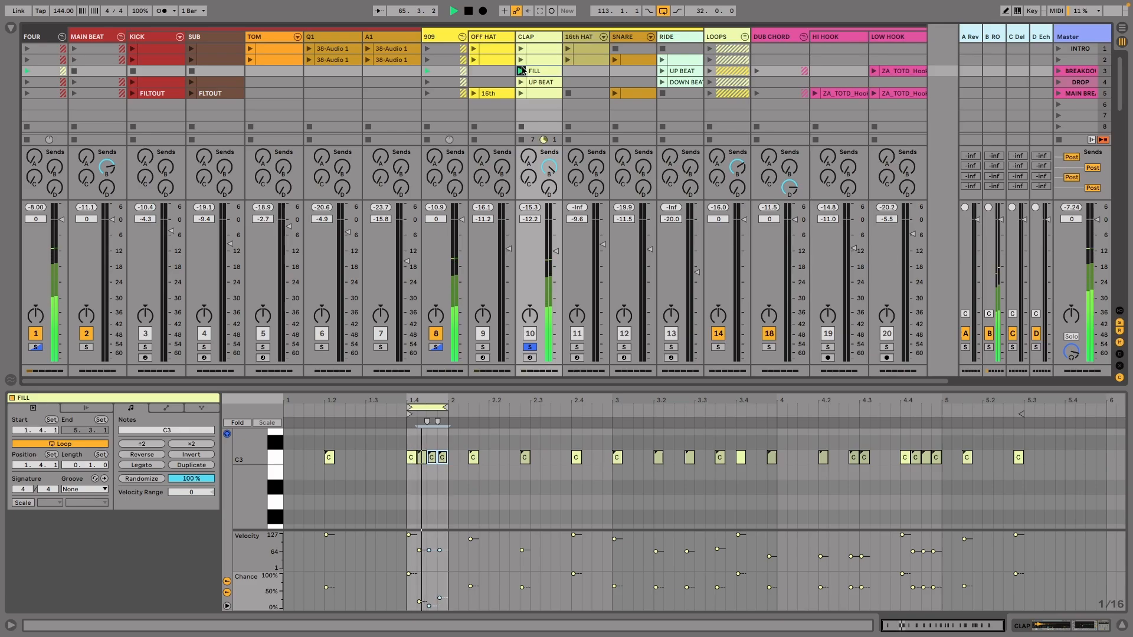
pyautogui.click(521, 126)
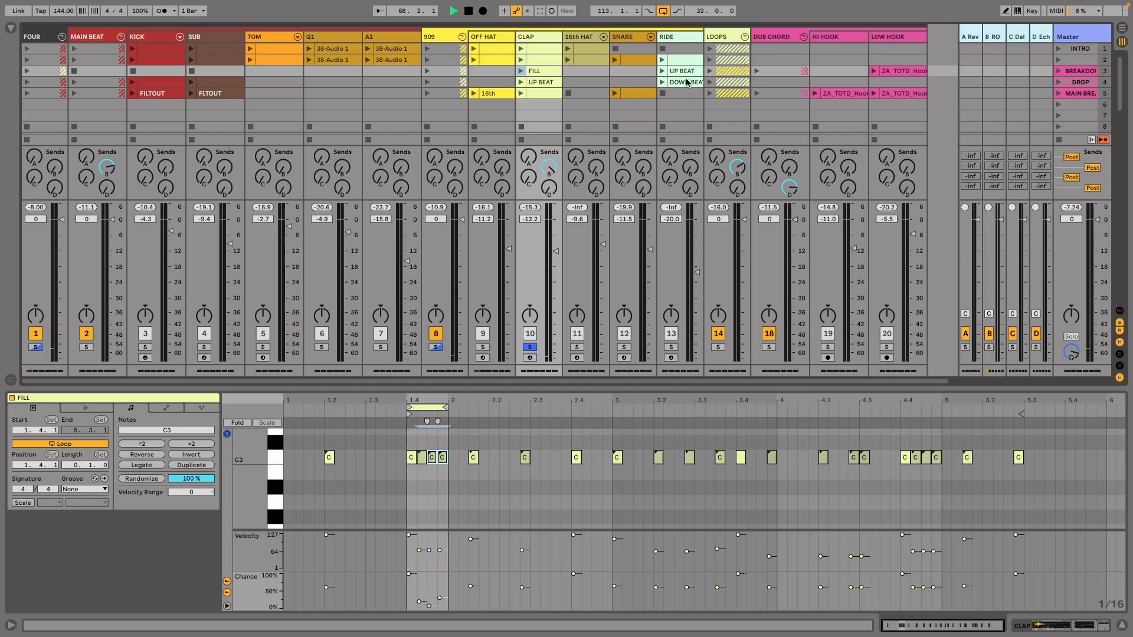
# Solo the RIDE track and audition its scene 2 clip, followed by its UP BEAT and DOWN BEAT clips
pyautogui.click(682, 61)
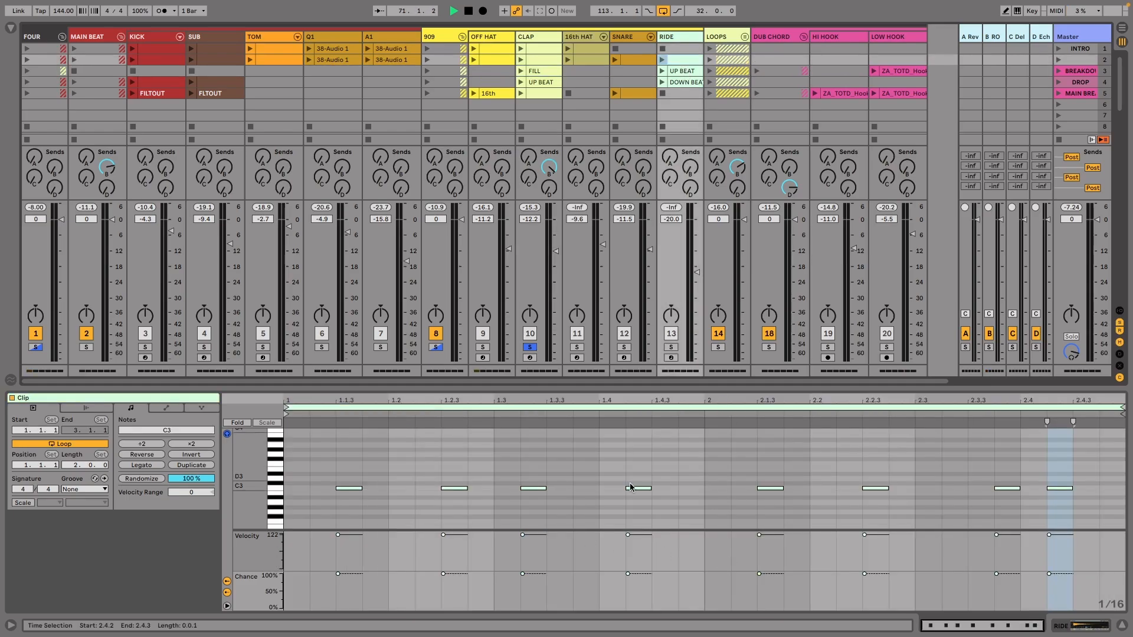
pyautogui.click(670, 347)
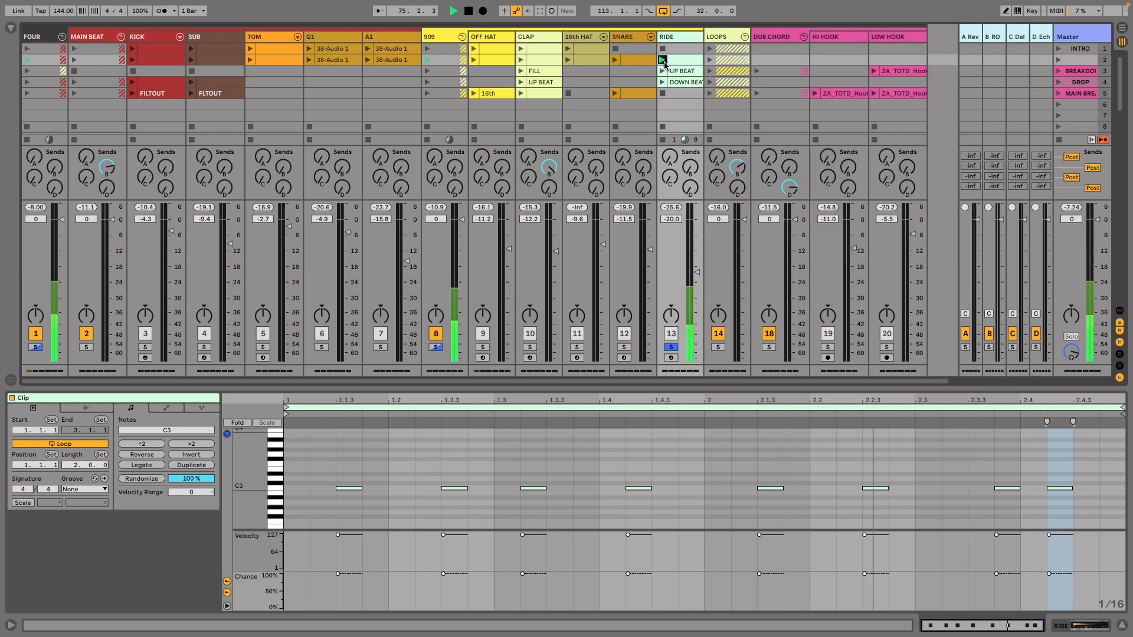
pyautogui.press('space')
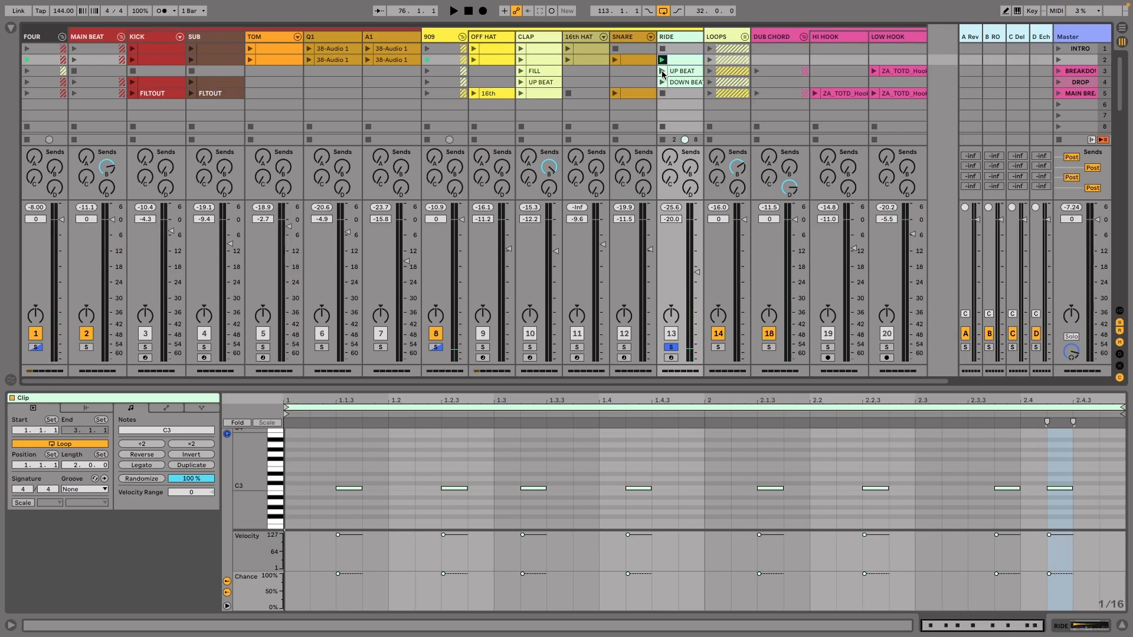
pyautogui.click(662, 71)
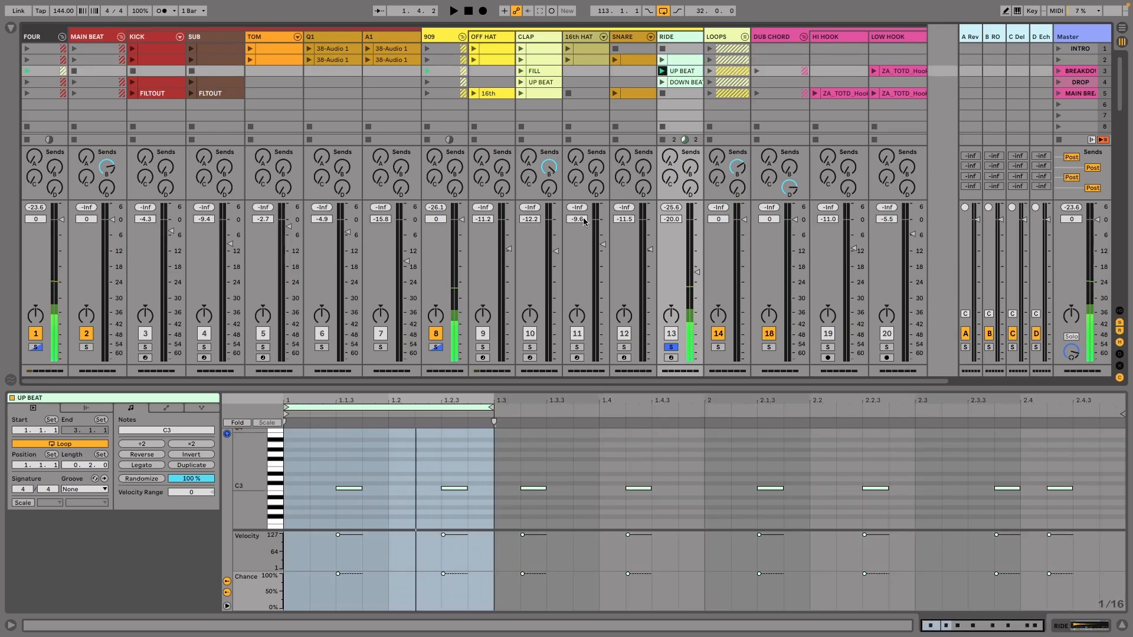
pyautogui.click(663, 82)
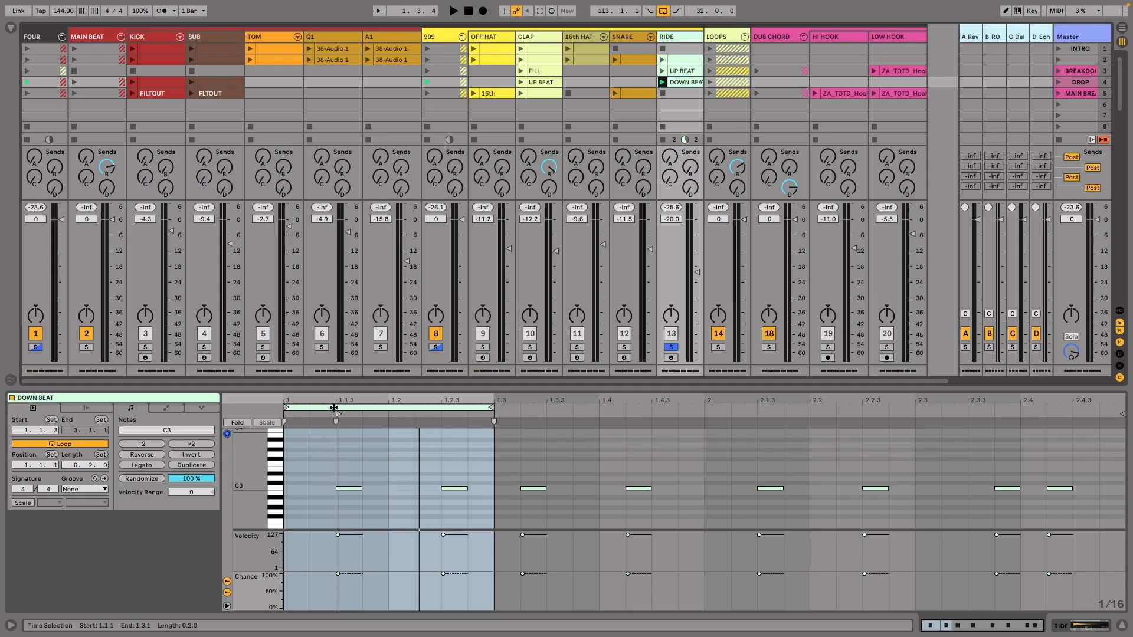
# Compare the start points of the CLAP track's FILL and UP BEAT clips, and play UP BEAT with the track soloed
pyautogui.click(544, 71)
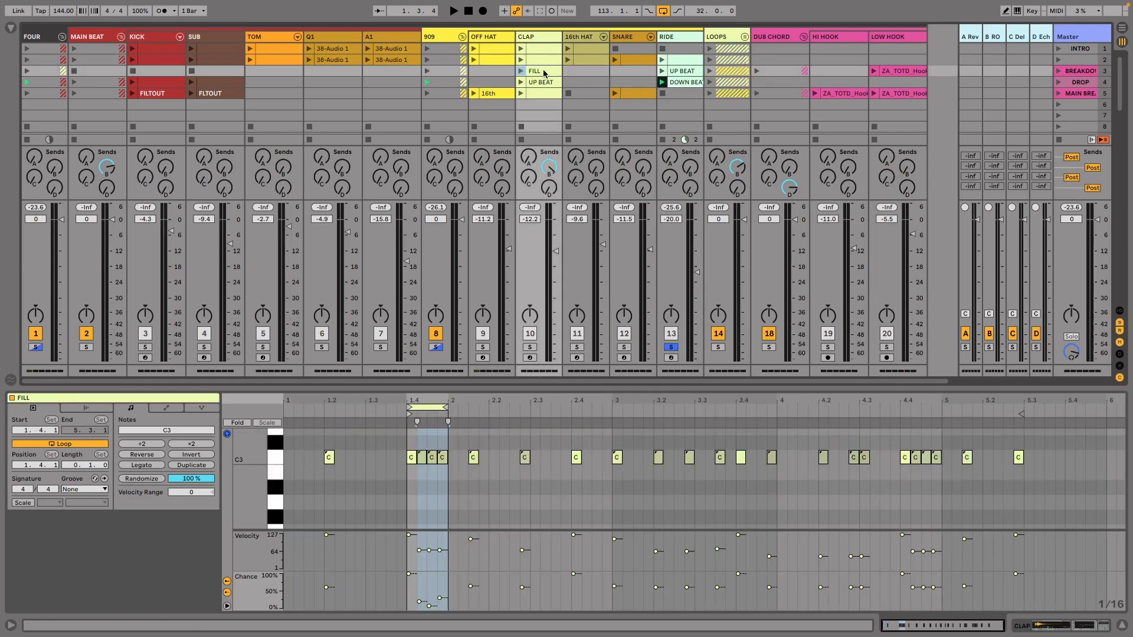
pyautogui.click(546, 81)
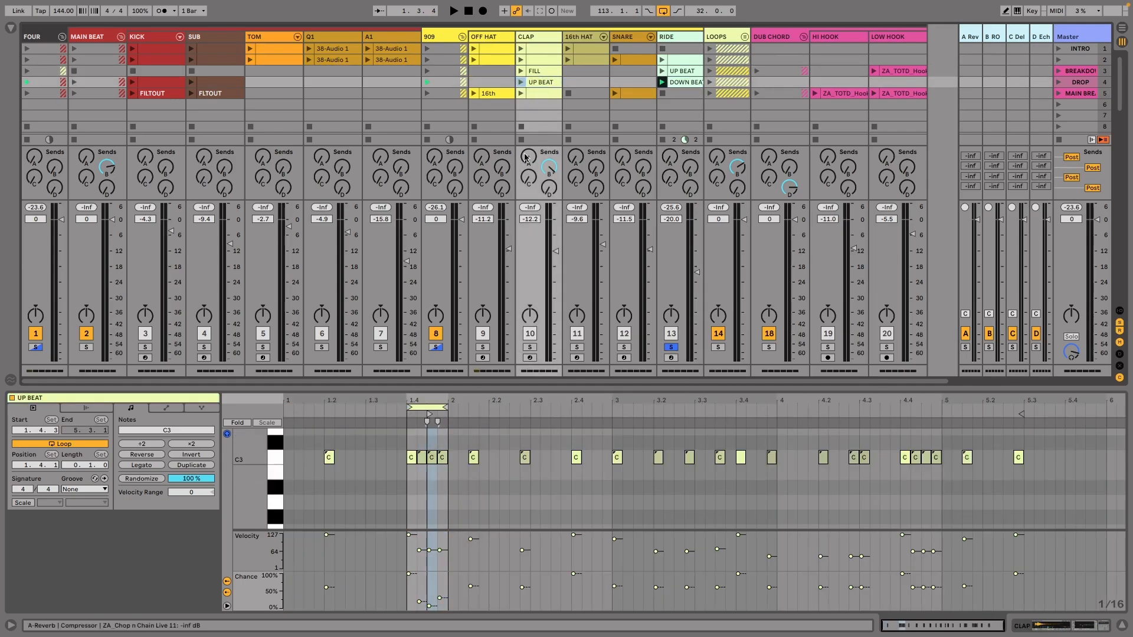
pyautogui.press('Up')
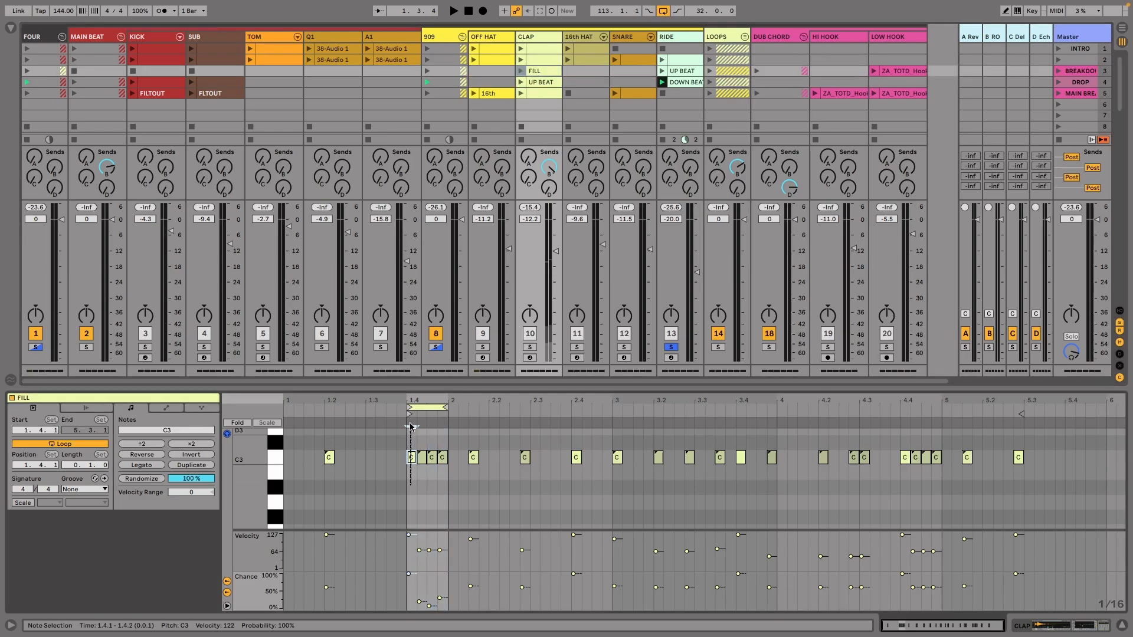
pyautogui.click(521, 82)
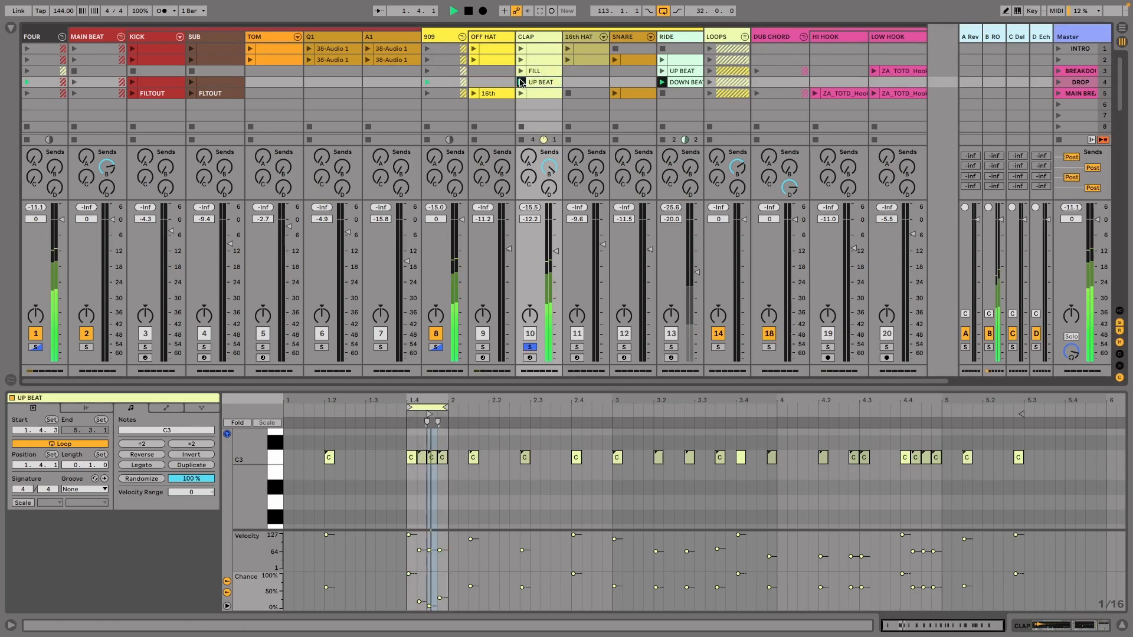
# Audition the scene 4 KICK clip with the CLAP track's UP BEAT and FILL clips, stop playback, and clear the solos
pyautogui.click(134, 83)
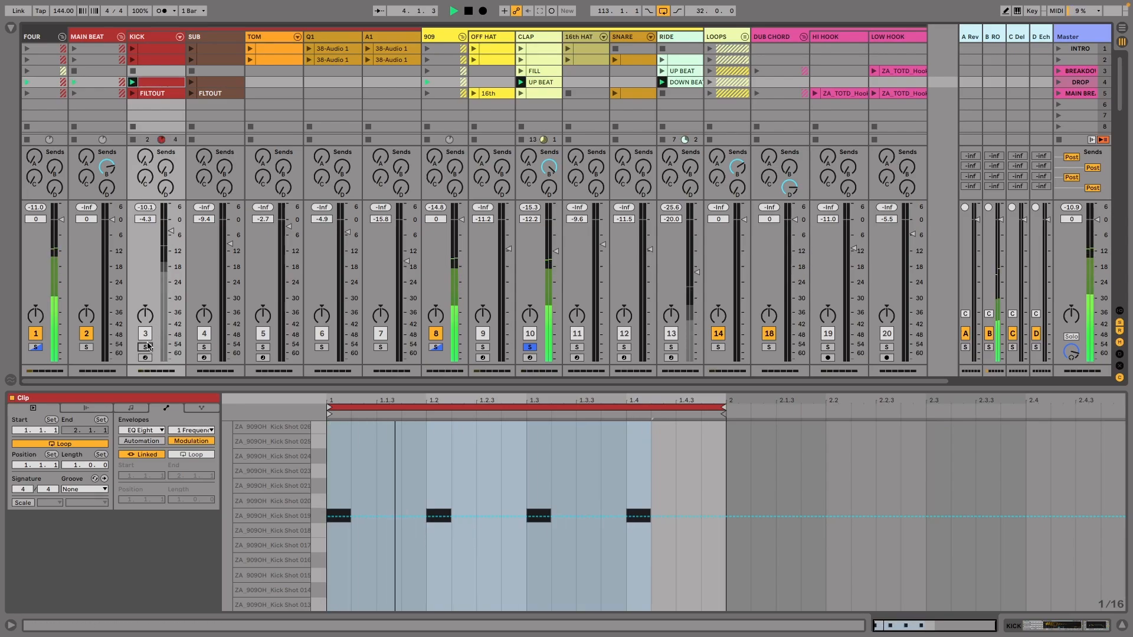
pyautogui.click(521, 71)
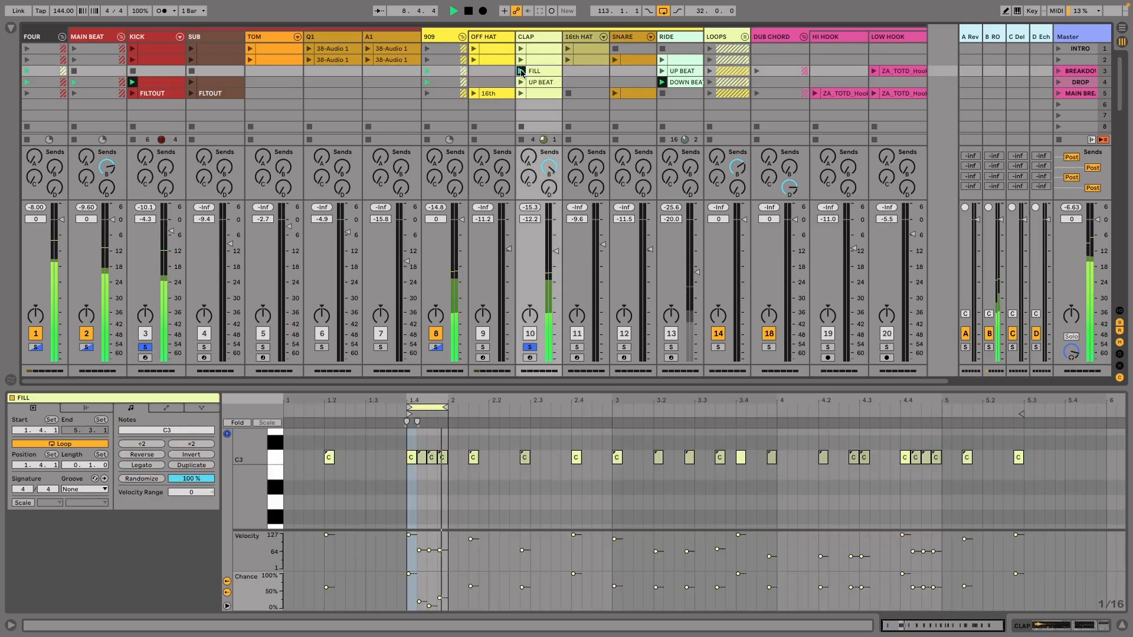
pyautogui.press('space')
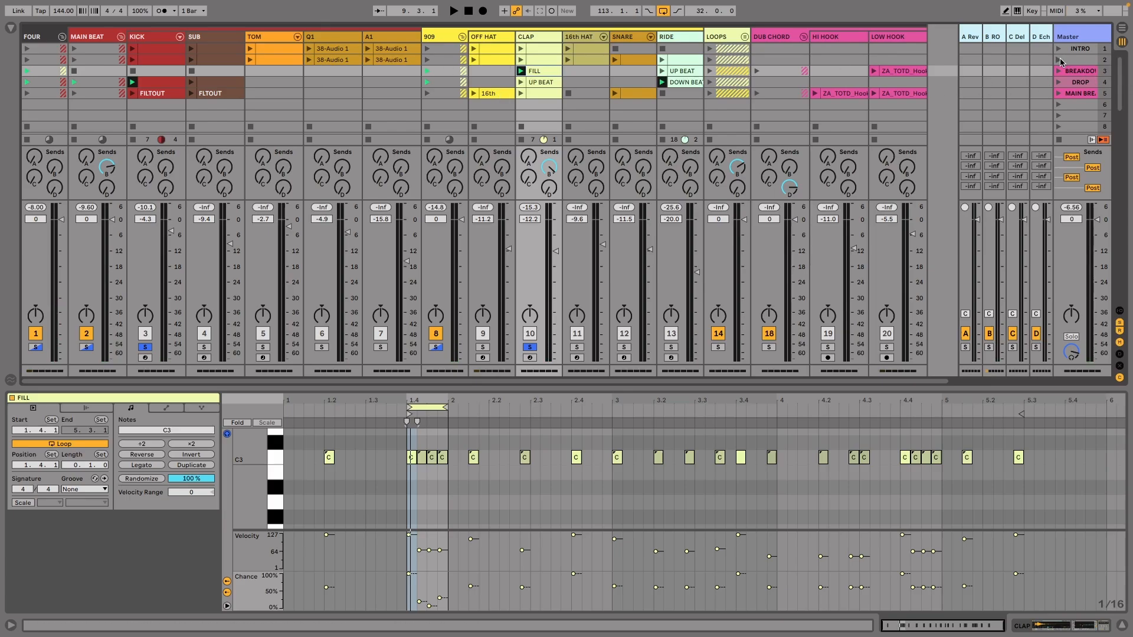
pyautogui.click(531, 348)
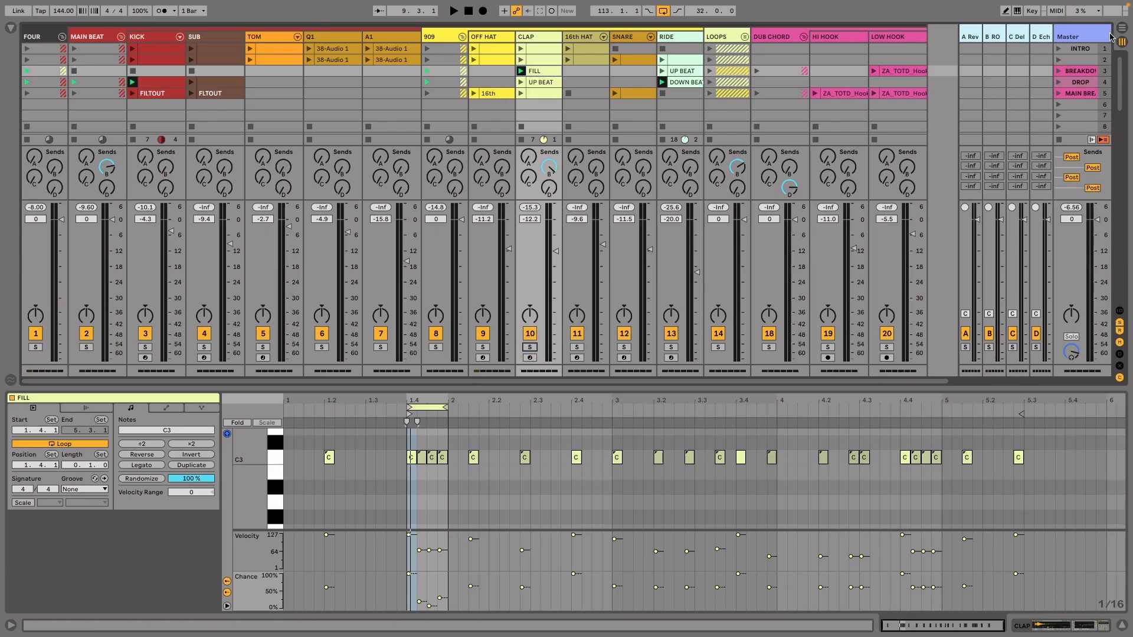
# Play scene 2, view the B return track's devices, and switch playback to the BREAKDOWN scene
pyautogui.click(1059, 61)
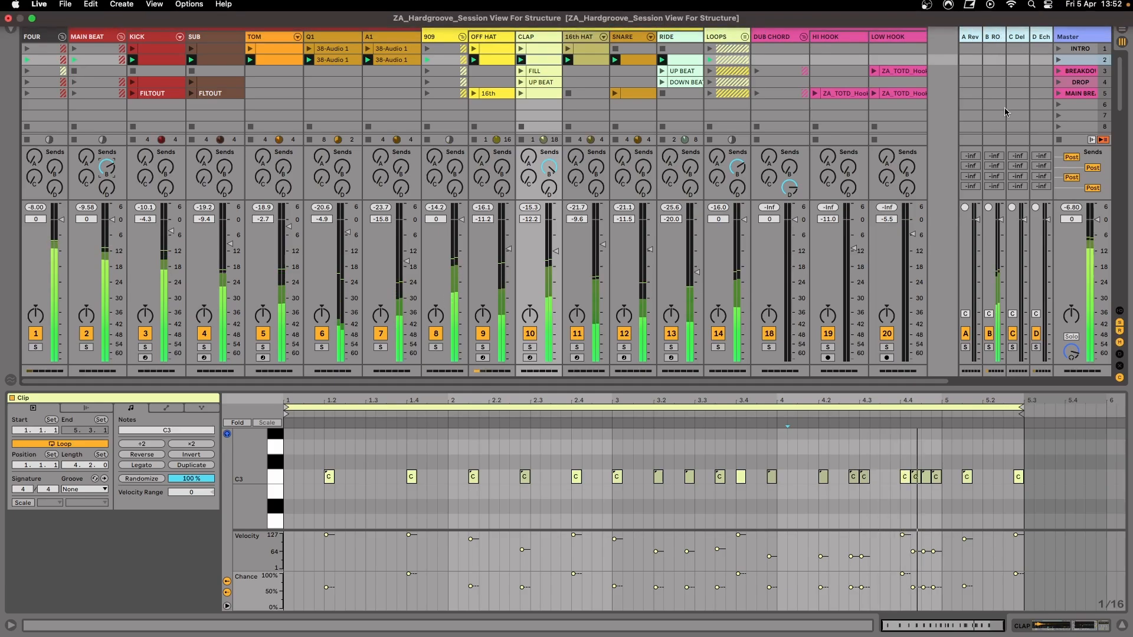
pyautogui.doubleClick(993, 37)
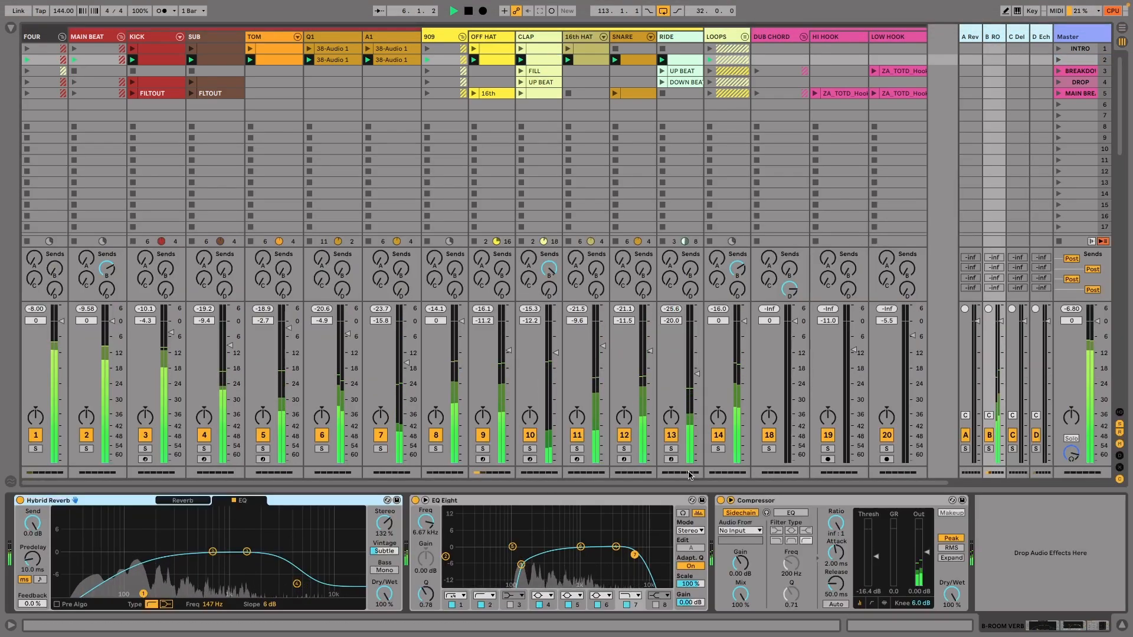
pyautogui.click(1060, 83)
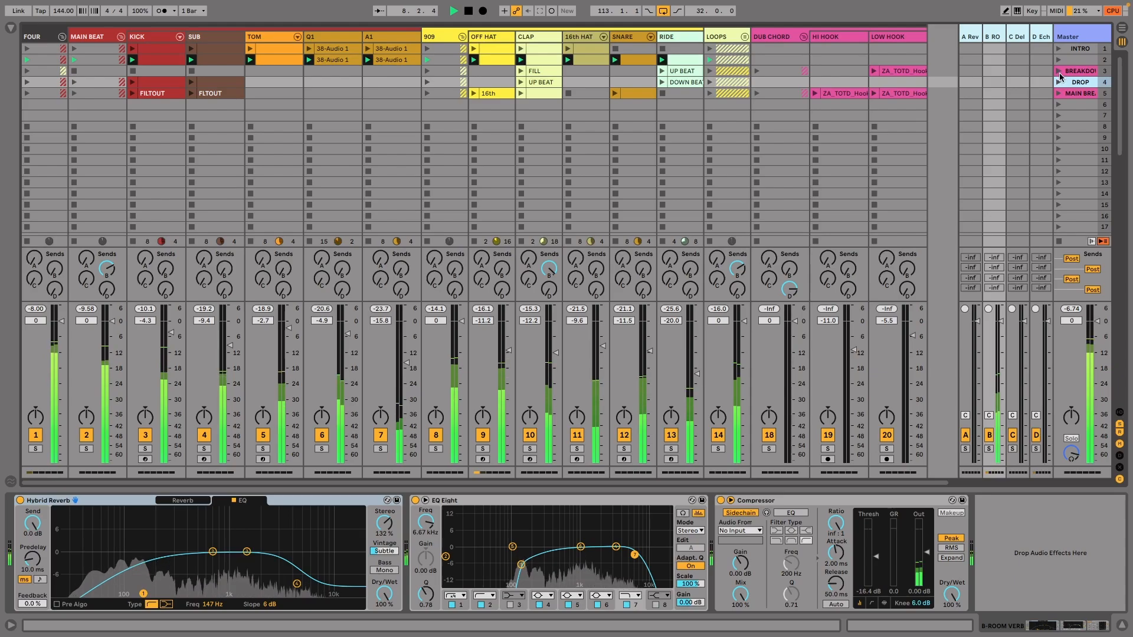
pyautogui.click(1059, 71)
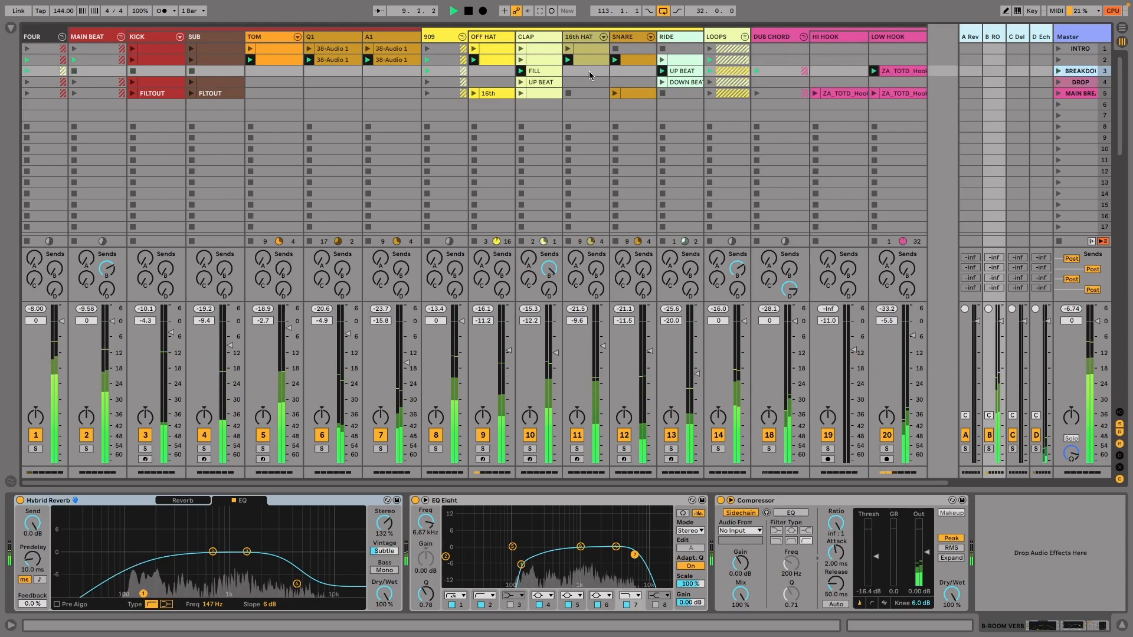
# Show the CLAP track's devices and switch playback from the BREAKDOWN scene to the DROP scene
pyautogui.click(533, 72)
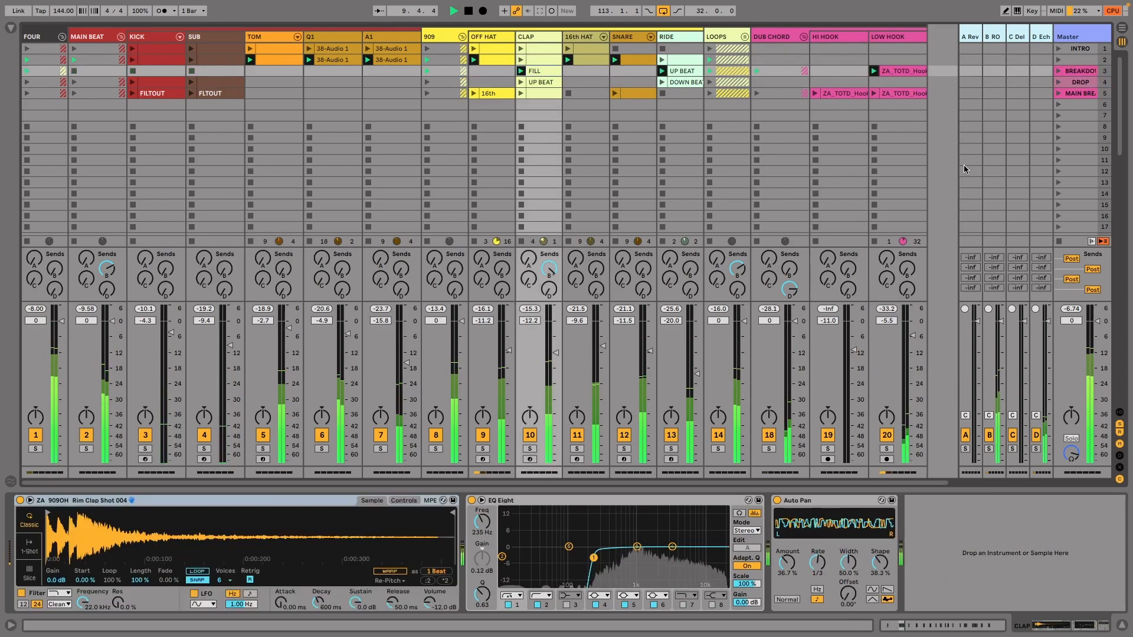
pyautogui.click(1059, 85)
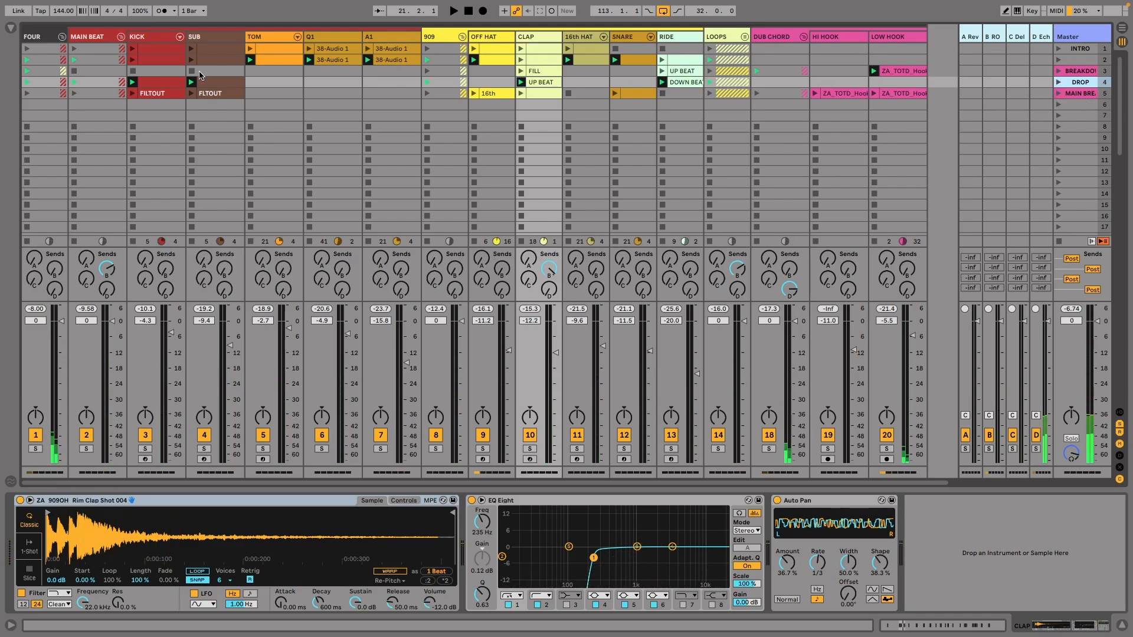
# Open the KICK track's FLTOUT clip and show the modulation envelope of its EQ Eight 1 Frequency parameter
pyautogui.click(156, 94)
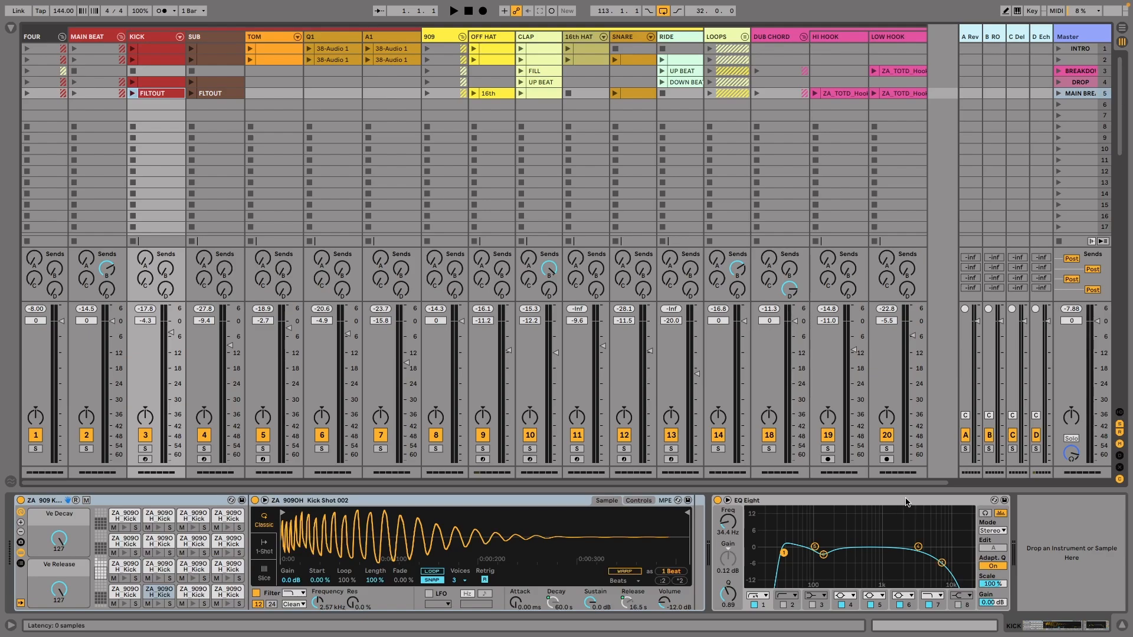
pyautogui.doubleClick(157, 93)
pyautogui.click(147, 441)
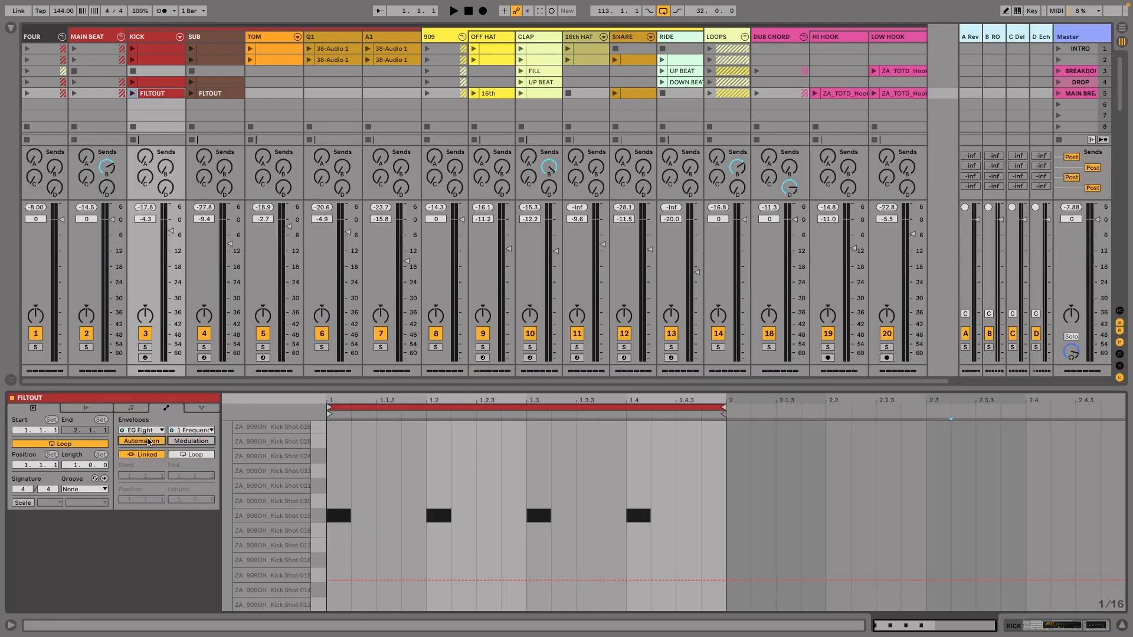
pyautogui.click(196, 441)
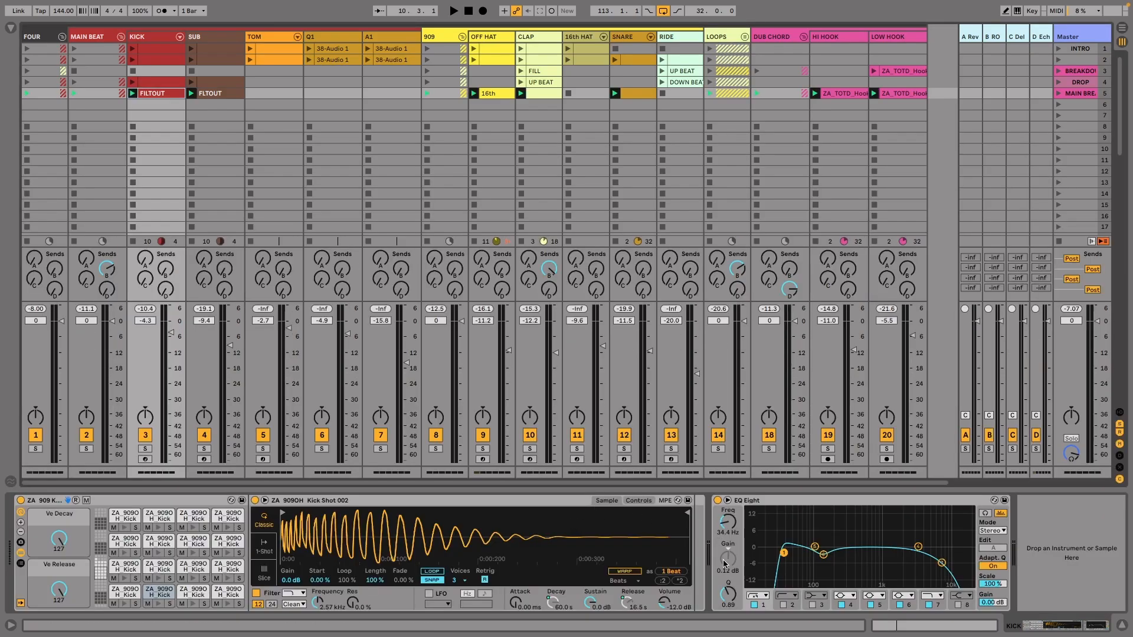
pyautogui.rightClick(726, 521)
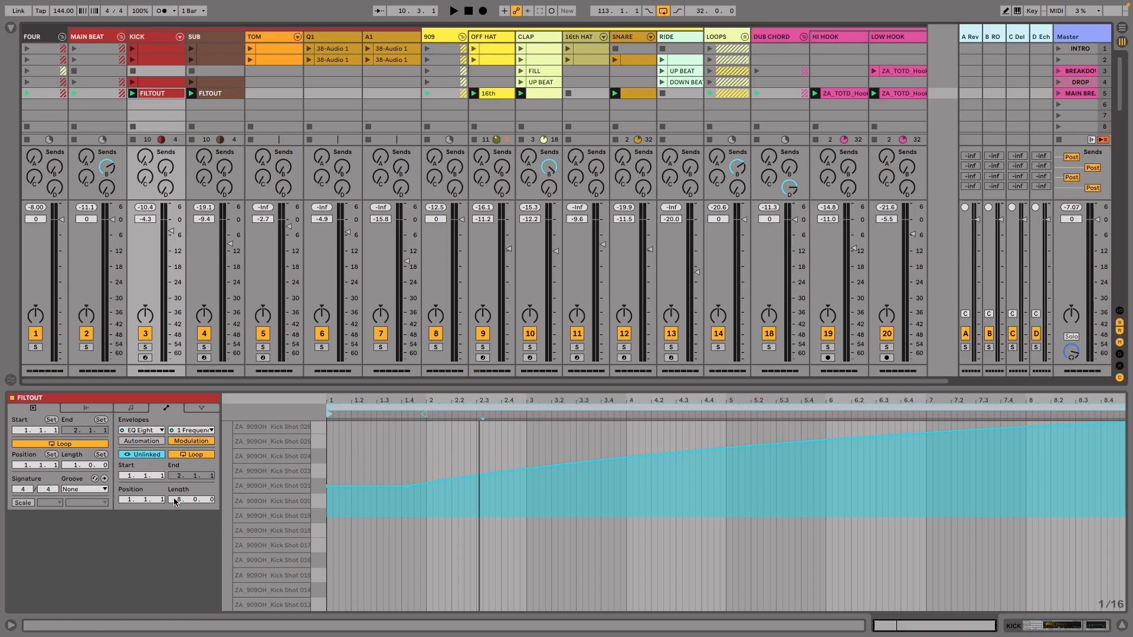
# Compare the FLTOUT clip's modulation envelope linked and unlinked, and restore the unlinked envelope with undo and redo
pyautogui.click(146, 455)
pyautogui.click(146, 455)
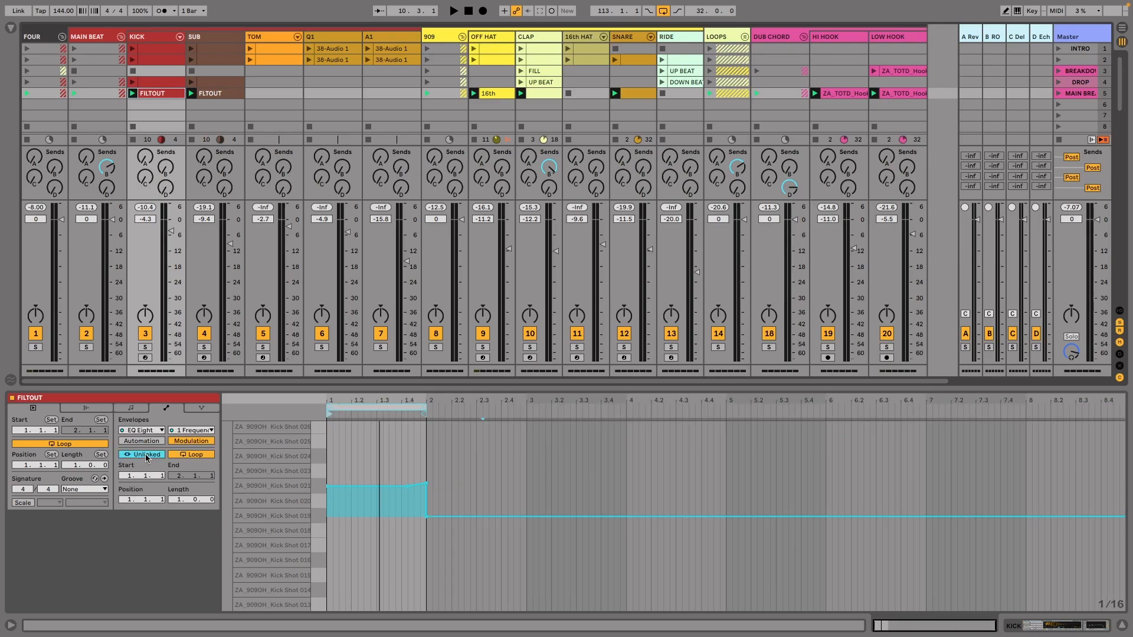
pyautogui.click(146, 456)
pyautogui.click(145, 456)
pyautogui.press('super+z')
pyautogui.press('super+shift+z')
pyautogui.press('super+z')
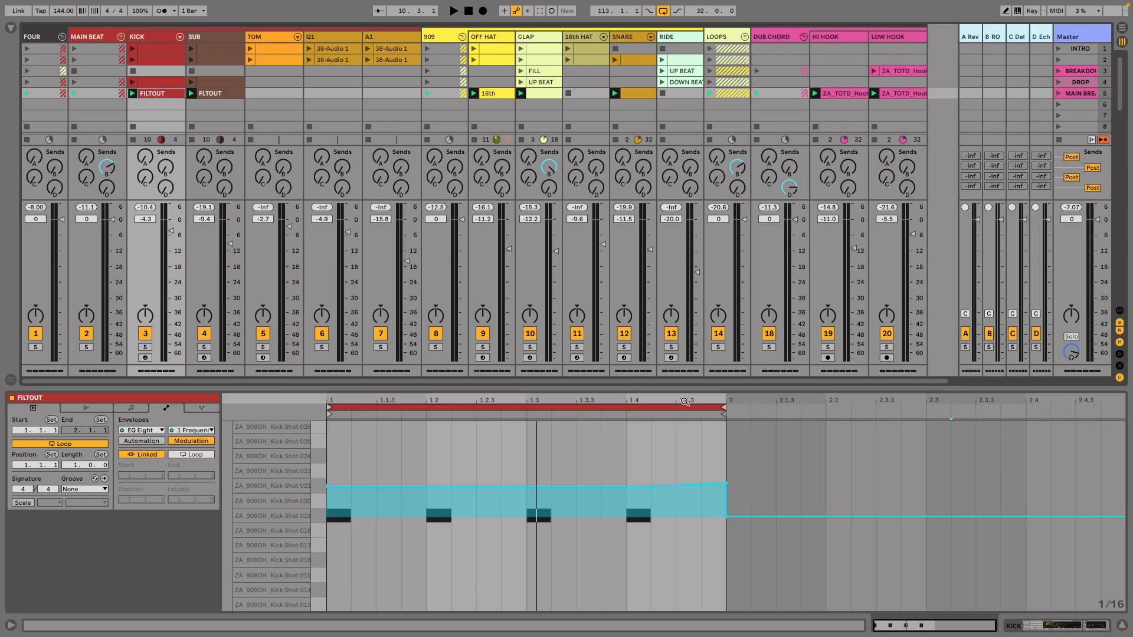
pyautogui.press('super+shift+z')
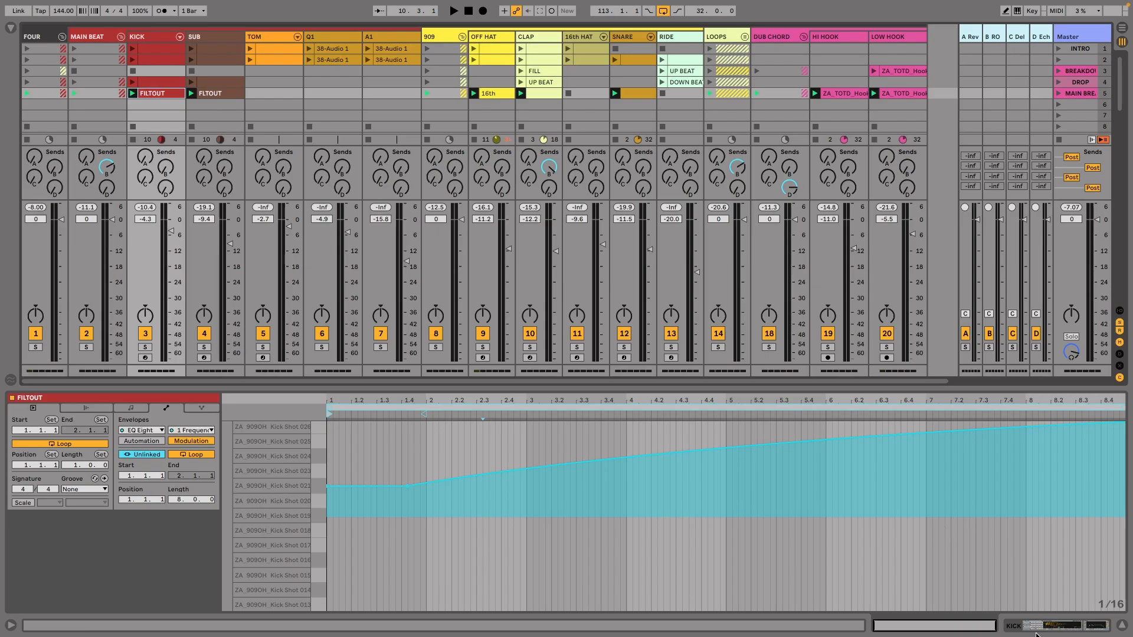
# Show the KICK track's devices, play the scene 5 clips with its EQ Eight in view, and stop playback
pyautogui.click(1037, 631)
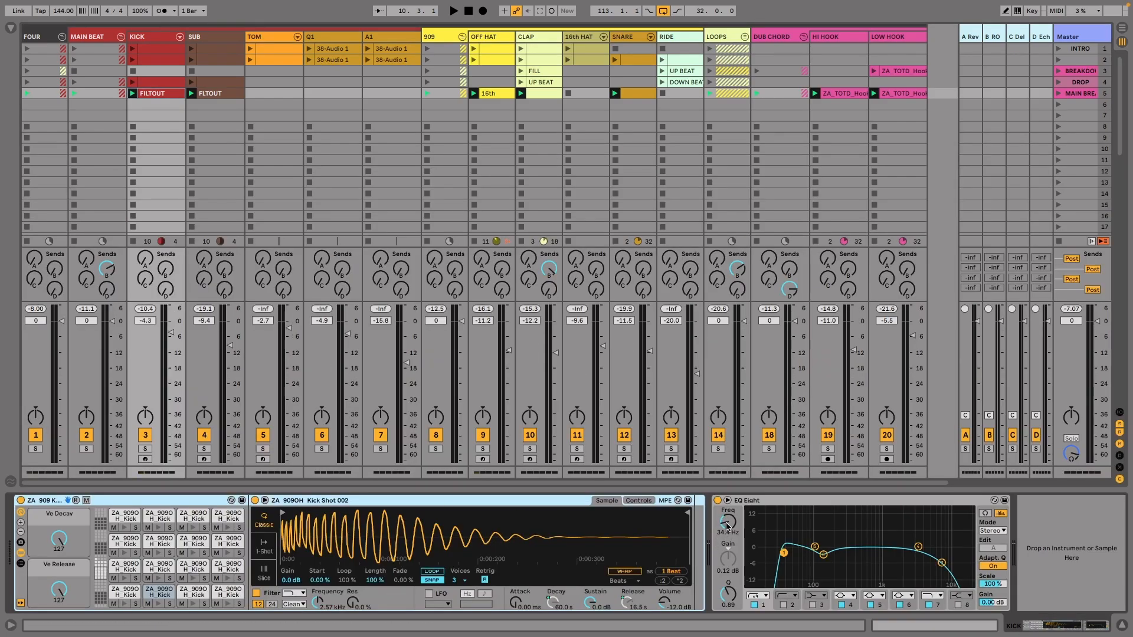
pyautogui.press('space')
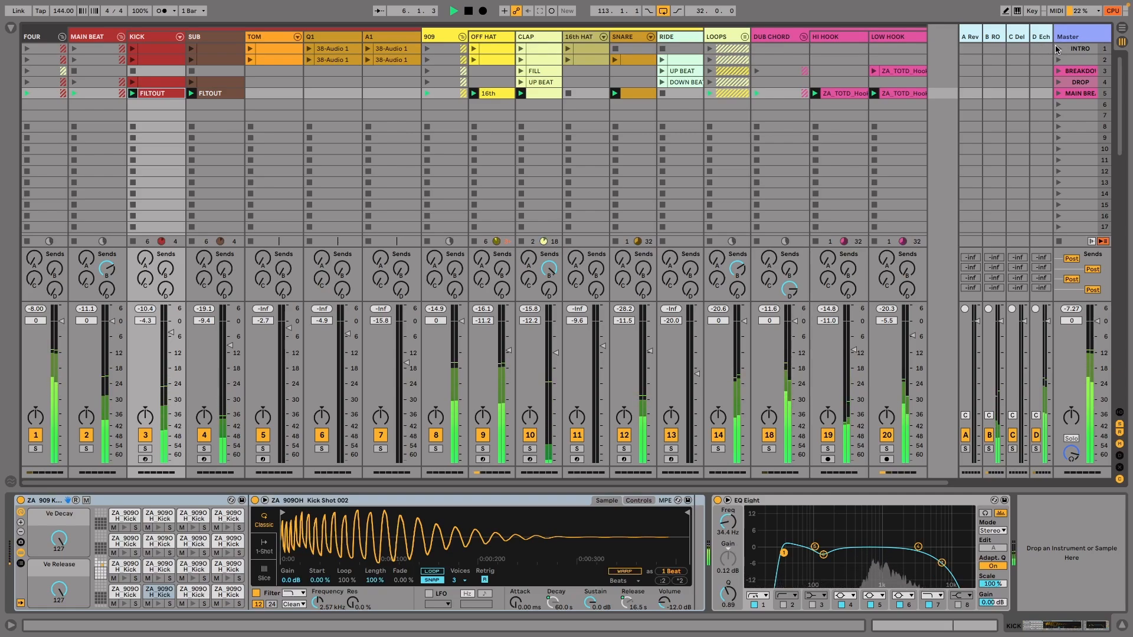
pyautogui.press('space')
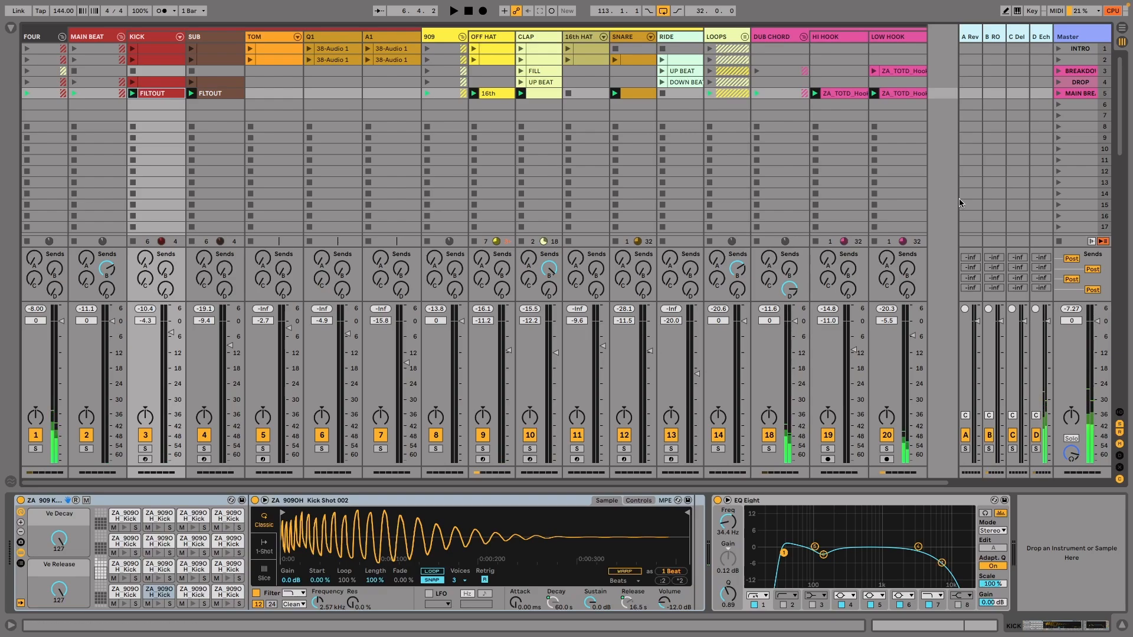
# Copy the INTRO scene into scene 6 and add a copy of the RIDE track's scene 2 clip to it
pyautogui.click(1079, 48)
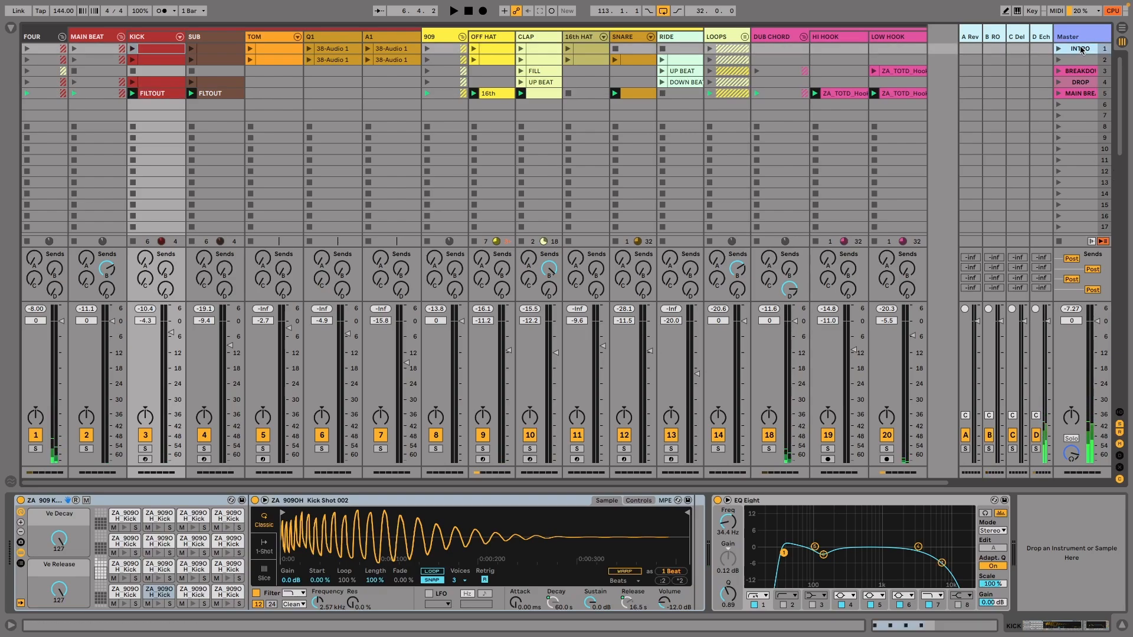
pyautogui.rightClick(1079, 49)
pyautogui.click(996, 73)
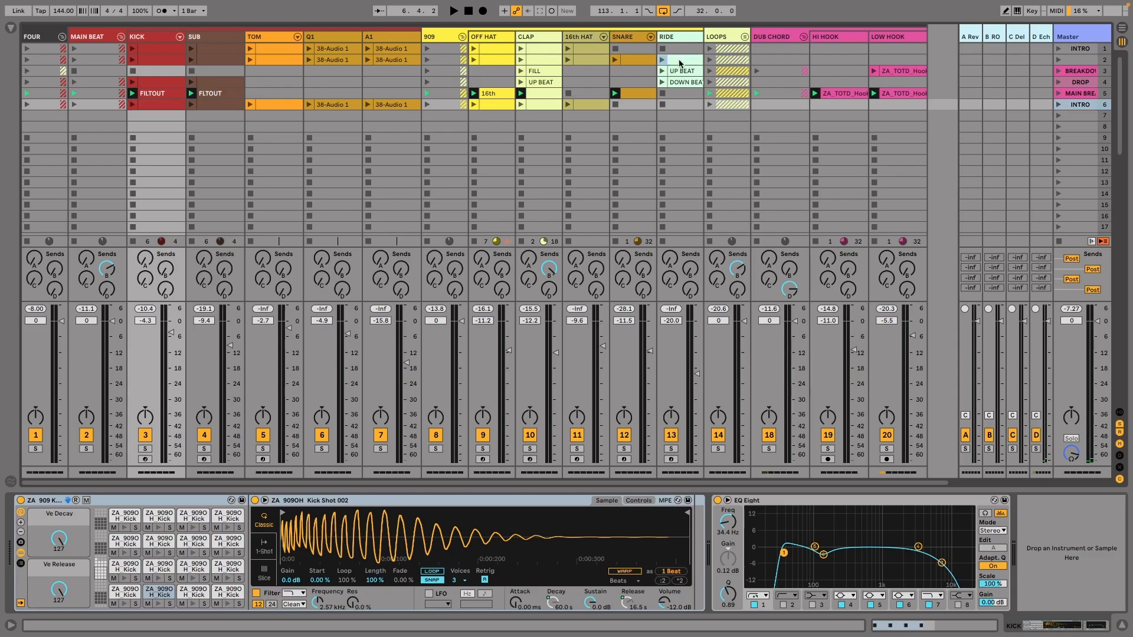
pyautogui.click(682, 105)
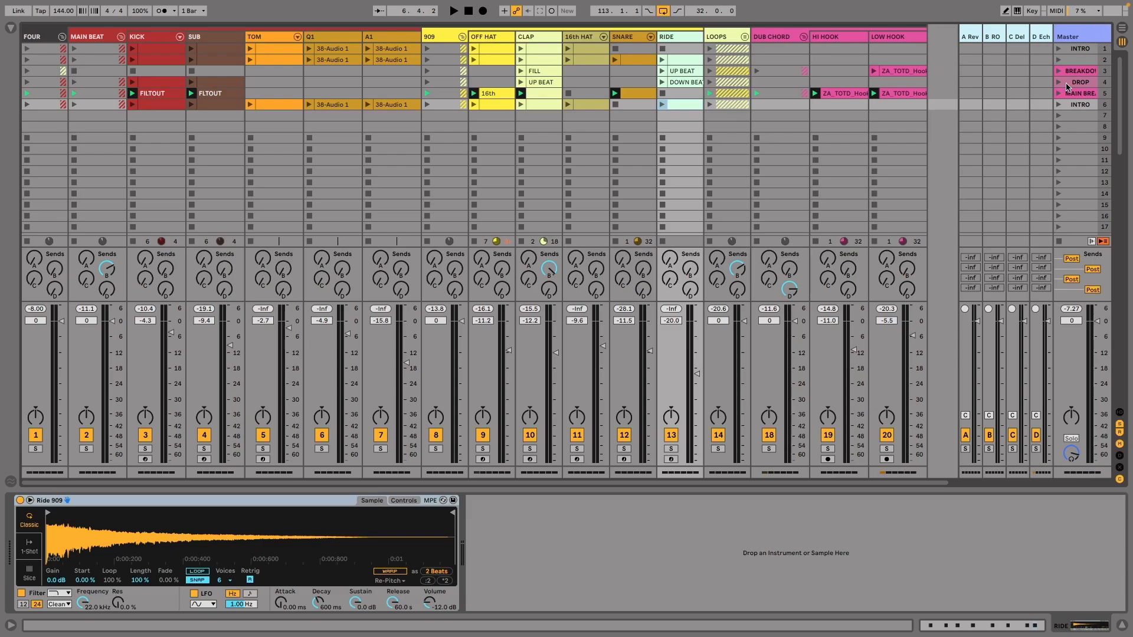
# Audition the transition from scene 5 to the copied INTRO in scene 6, and stop playback
pyautogui.click(1059, 93)
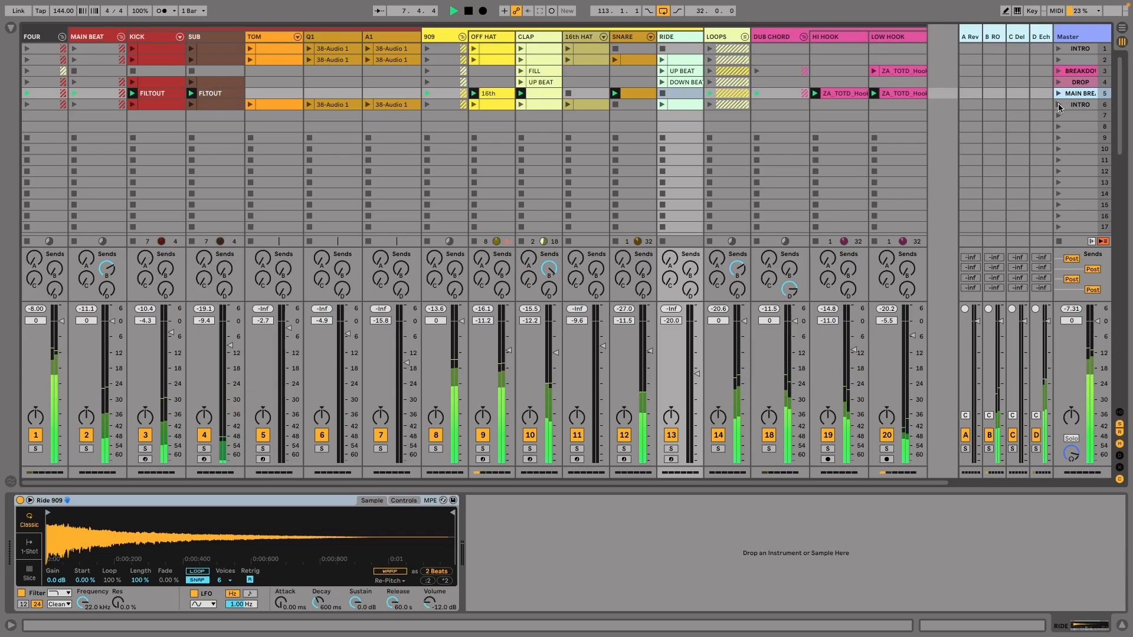
pyautogui.click(1059, 105)
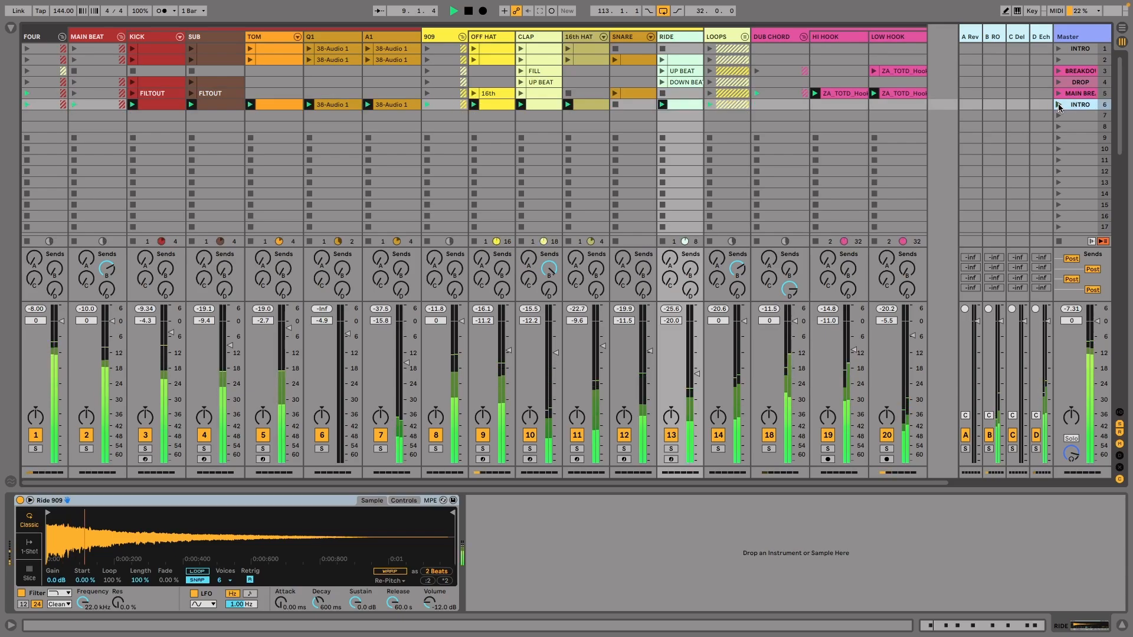
pyautogui.press('space')
# Rename the SNARE track's scene 5 clip as FILL and colour it lime green
pyautogui.click(634, 93)
pyautogui.press('super+r')
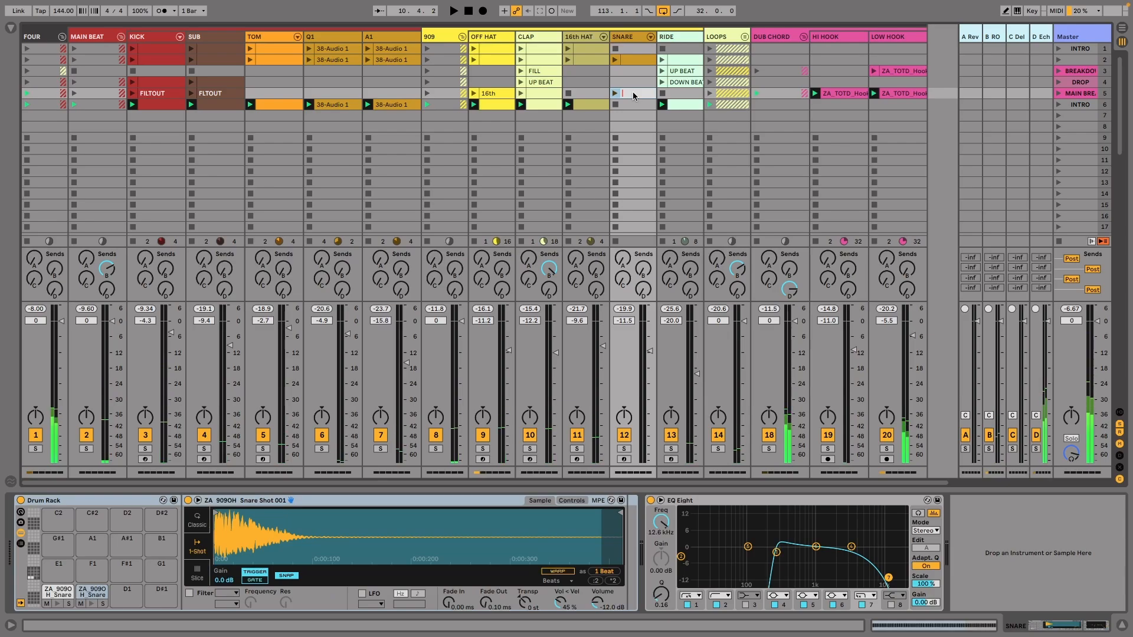
pyautogui.write('FILL')
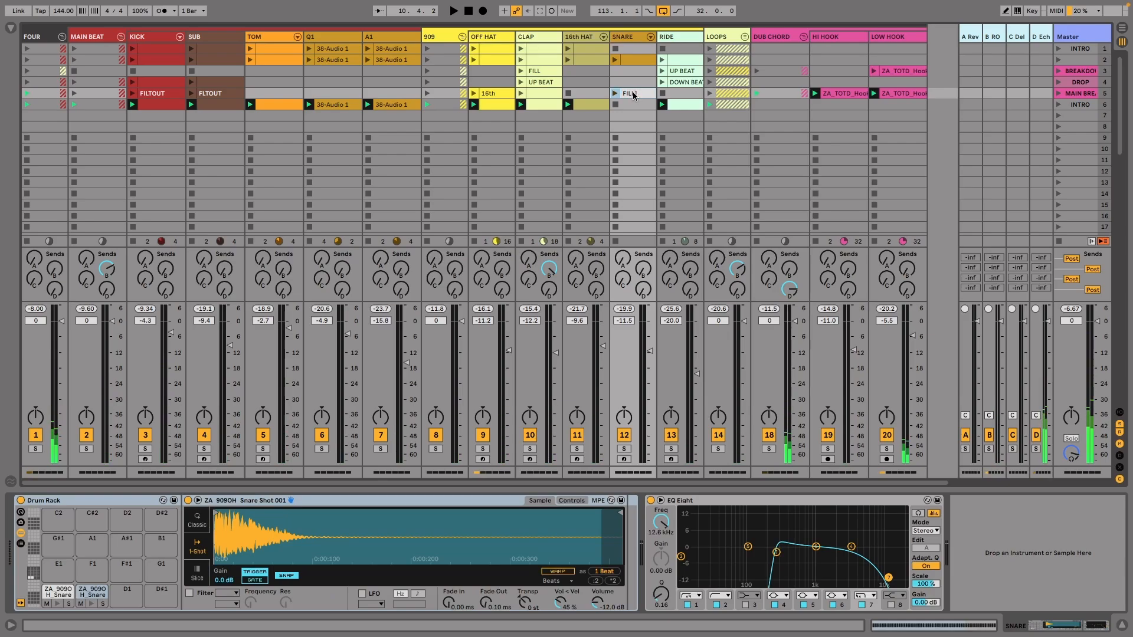
pyautogui.press('Return')
pyautogui.rightClick(631, 96)
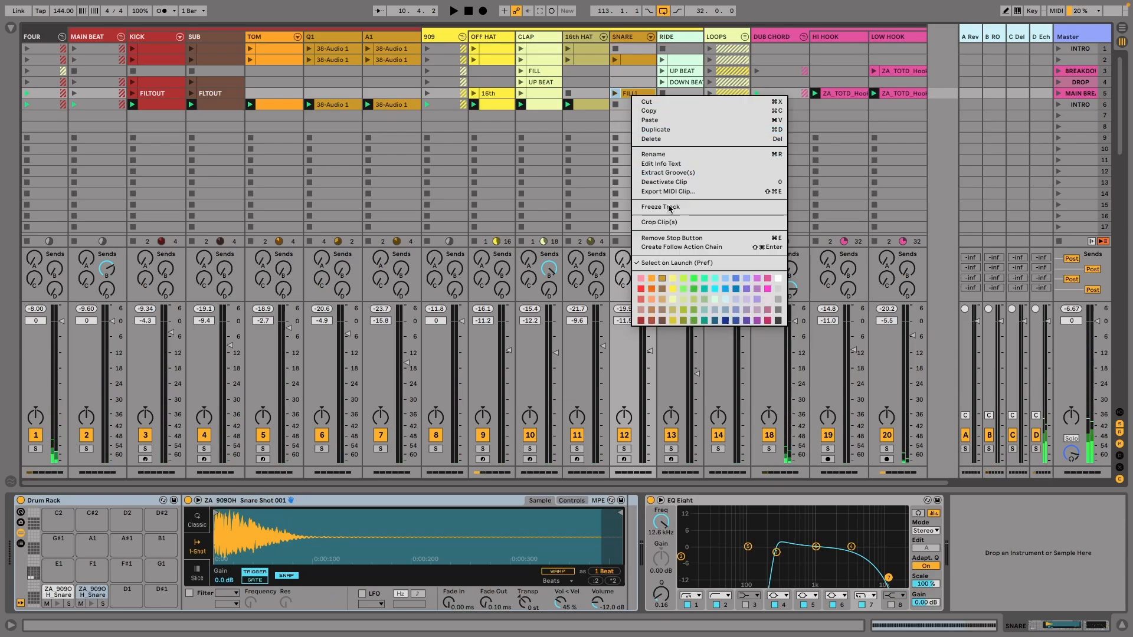
pyautogui.click(683, 278)
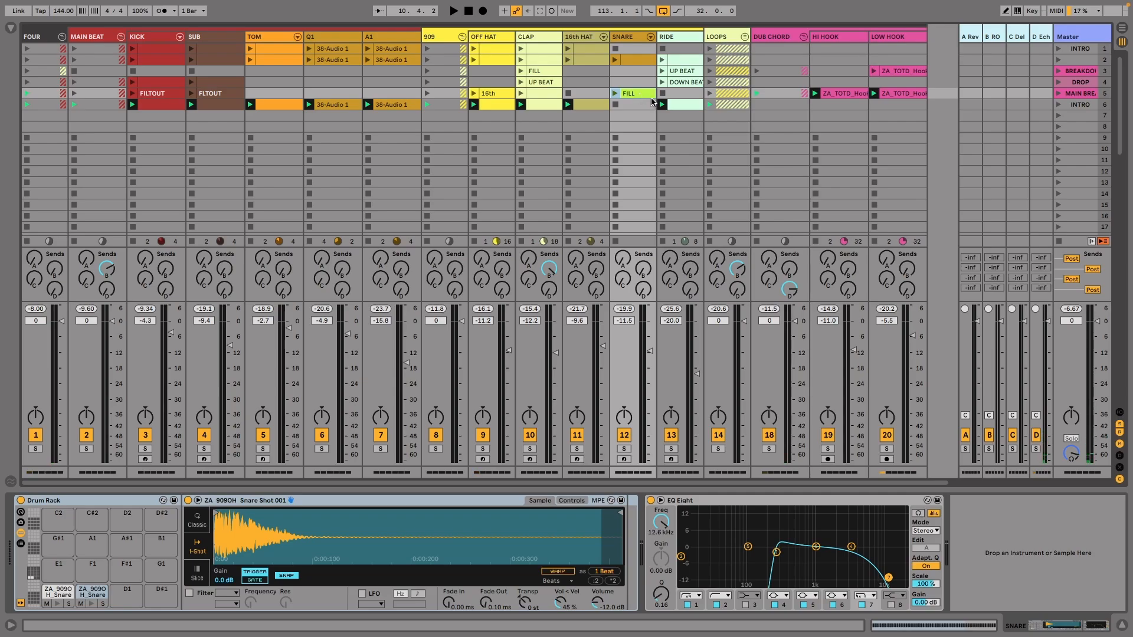
# Select the SNARE FILL clip's rising-velocity notes from bar 7 onward, and audition the transition from scene 5 to scene 6
pyautogui.doubleClick(639, 96)
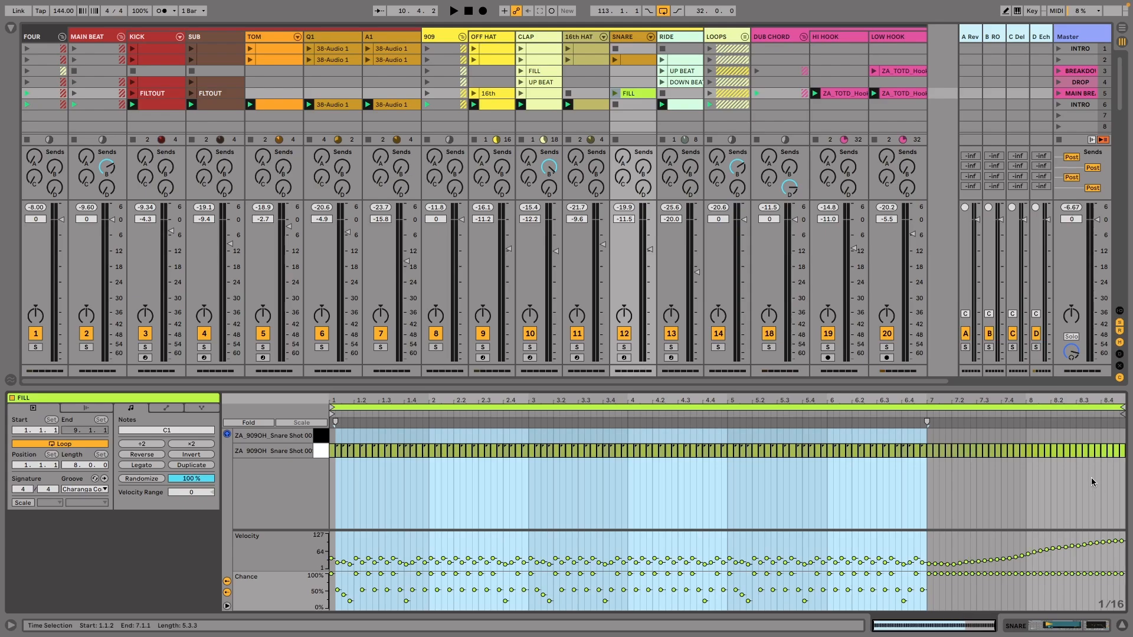
pyautogui.moveTo(931, 471); pyautogui.dragTo(1123, 451)
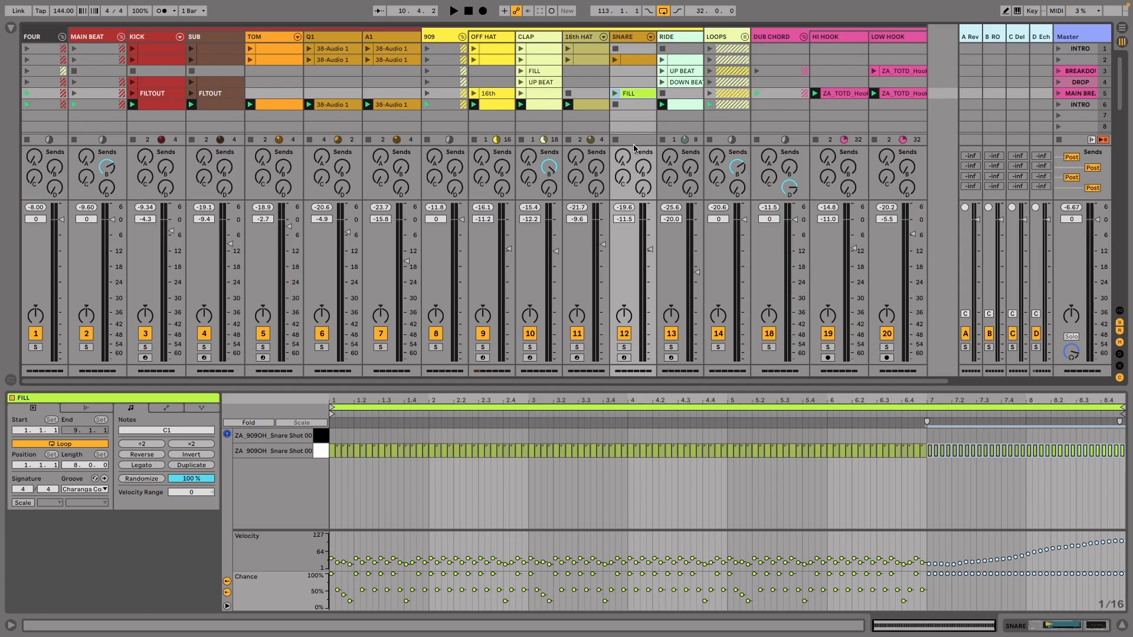
pyautogui.click(1059, 94)
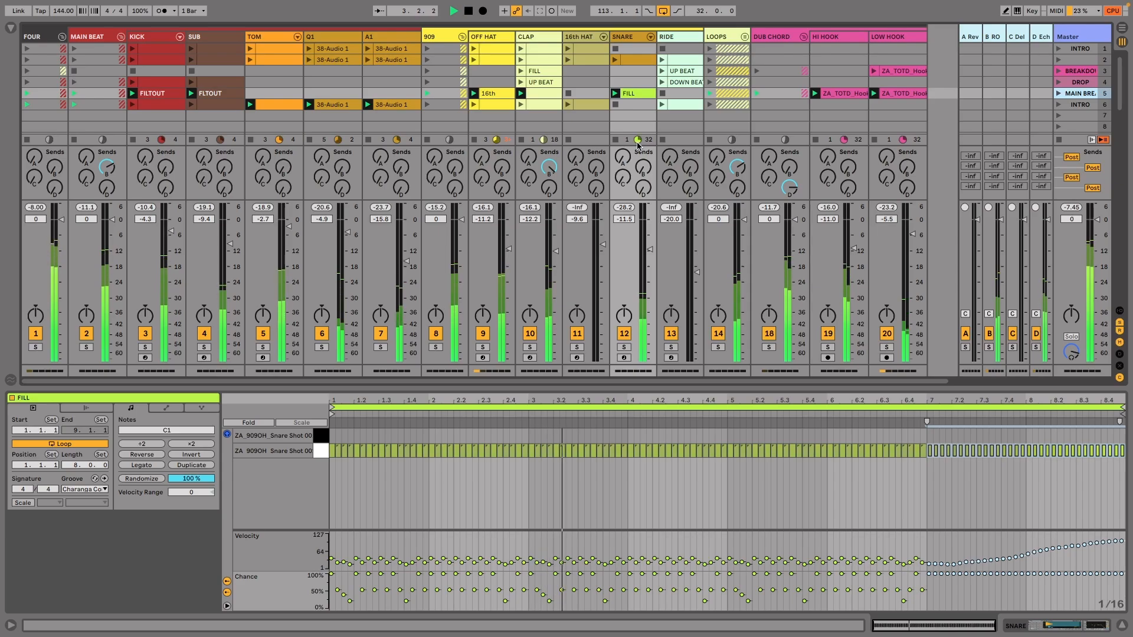
pyautogui.click(1059, 105)
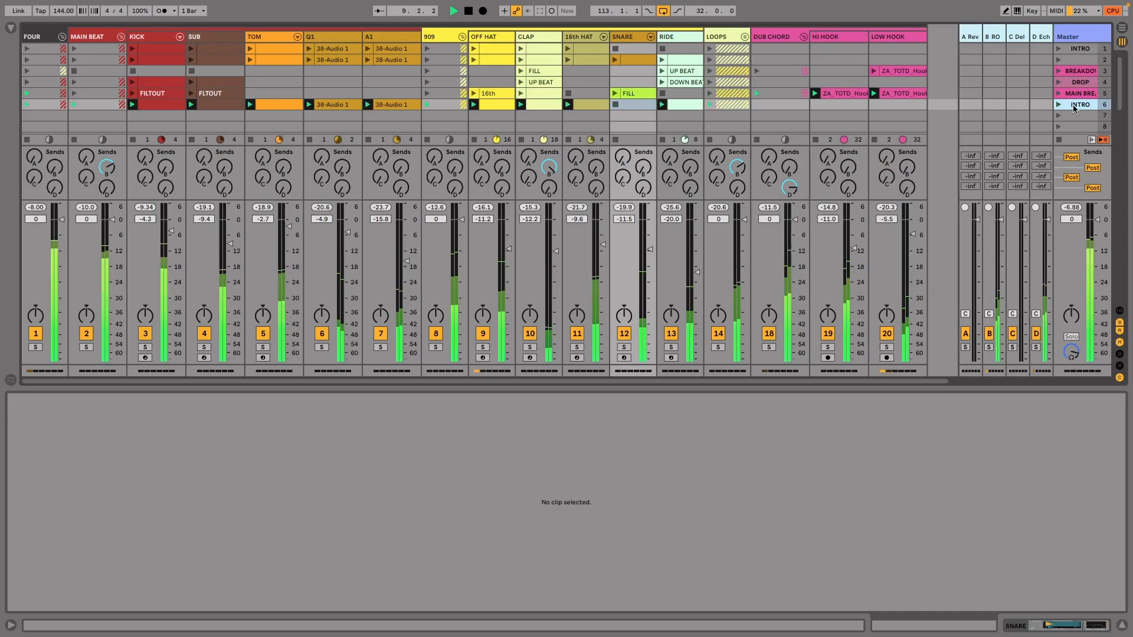
pyautogui.press('space')
# Rename scene 6 as FINAL DROP
pyautogui.press('super+r')
pyautogui.write('FINAL DR')
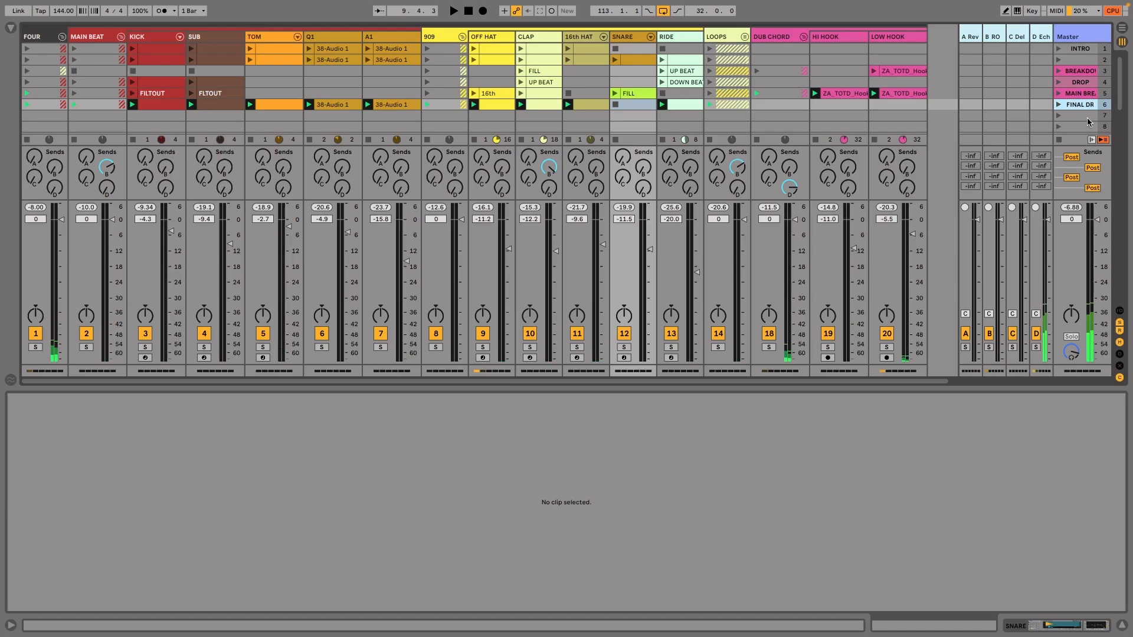
pyautogui.write('O')
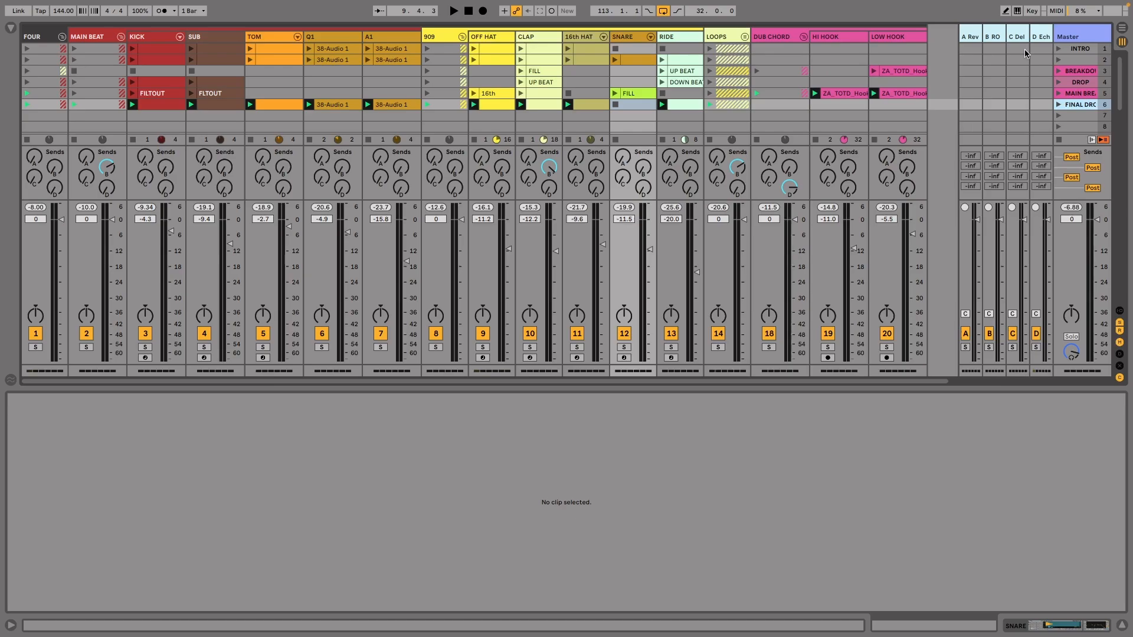
# Add clip stop buttons to the INTRO scene's HI HOOK and LOW HOOK slots, and test the scene's launch
pyautogui.click(1078, 49)
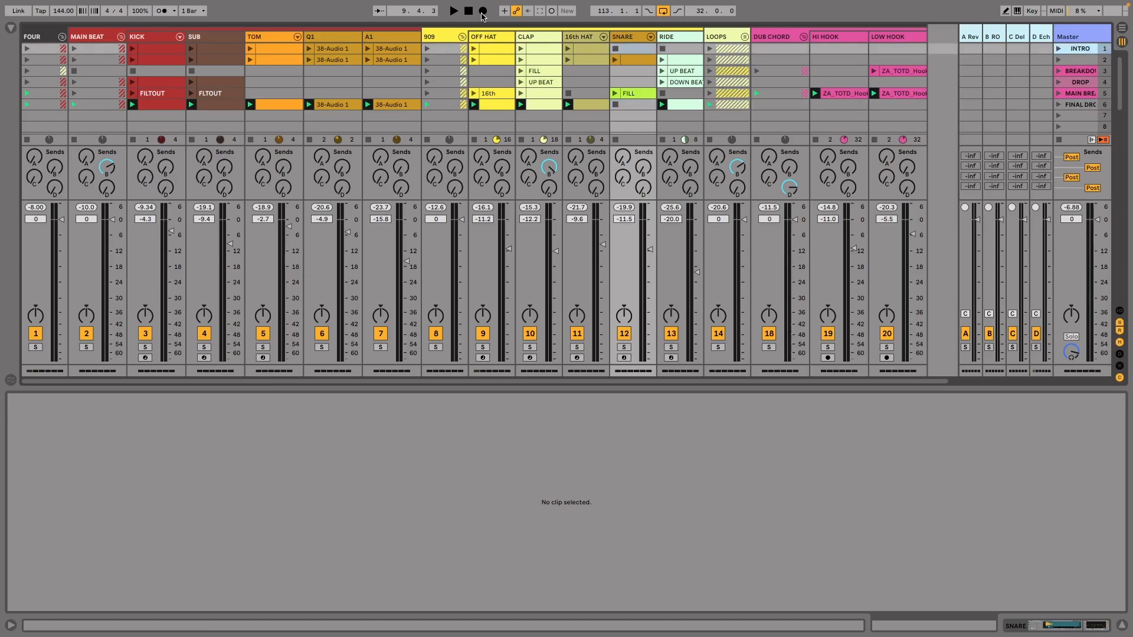
pyautogui.press('space')
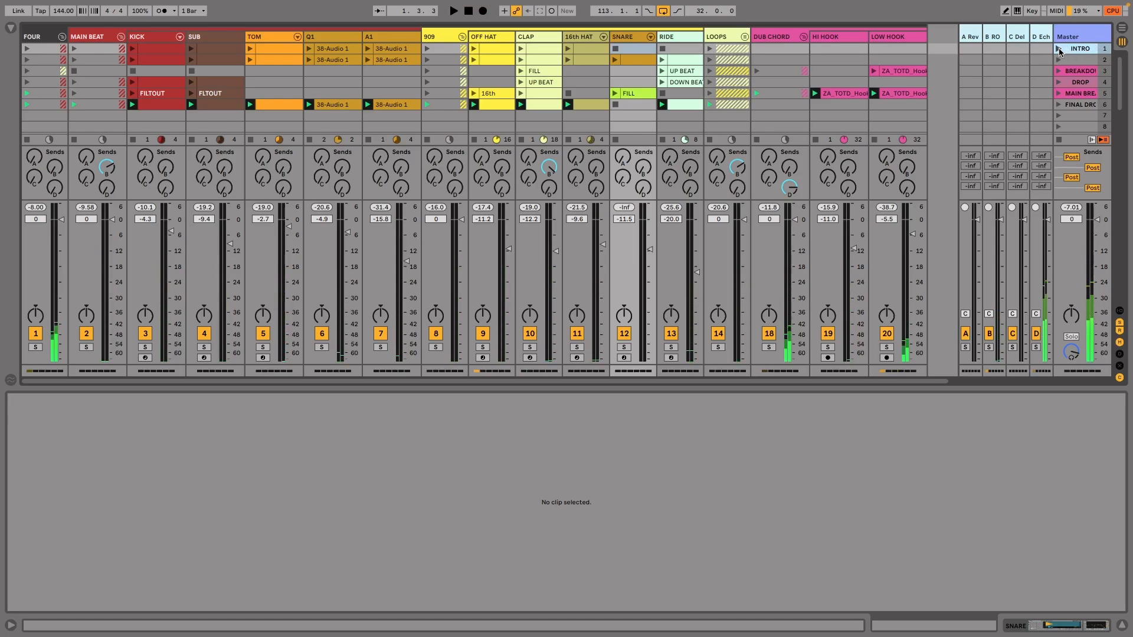
pyautogui.moveTo(853, 51); pyautogui.dragTo(883, 51)
pyautogui.press('super+e')
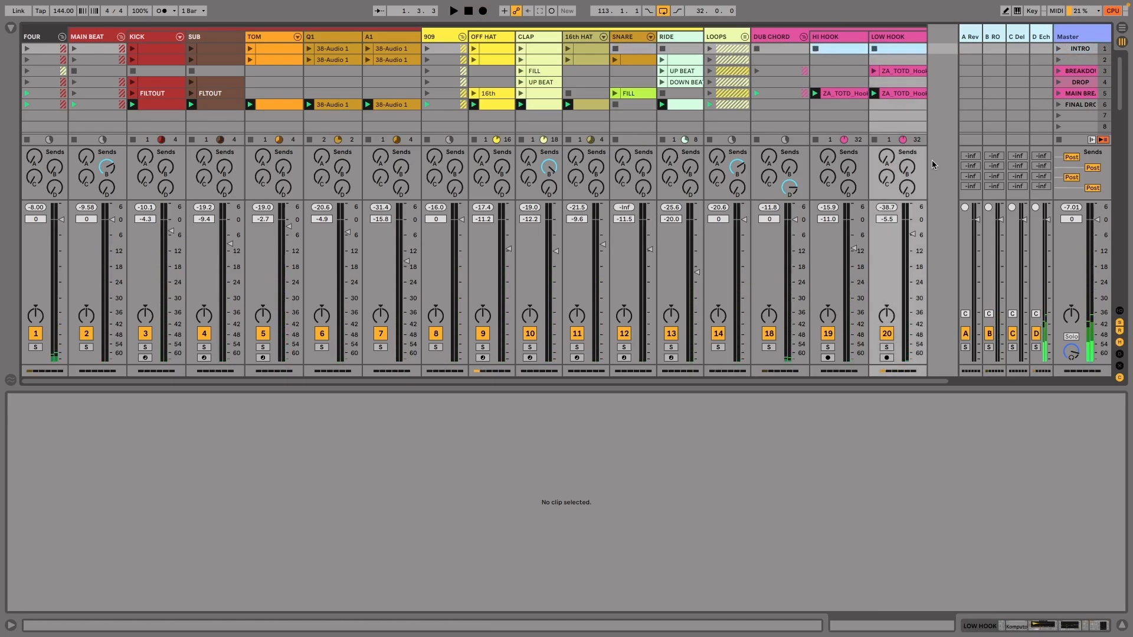
pyautogui.click(1059, 49)
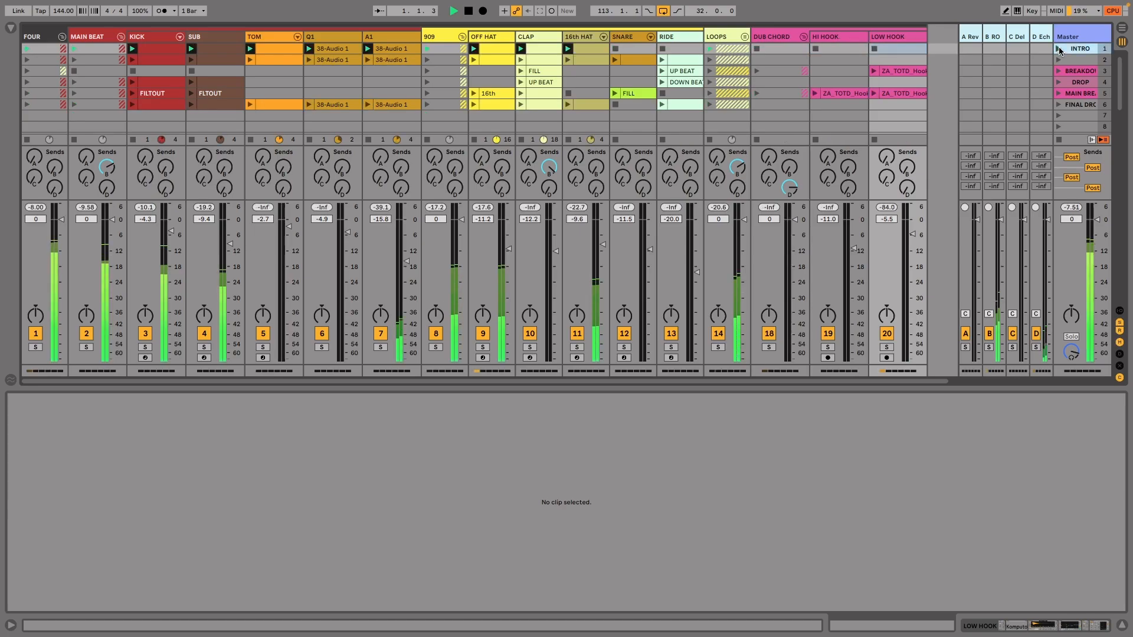
pyautogui.press('space')
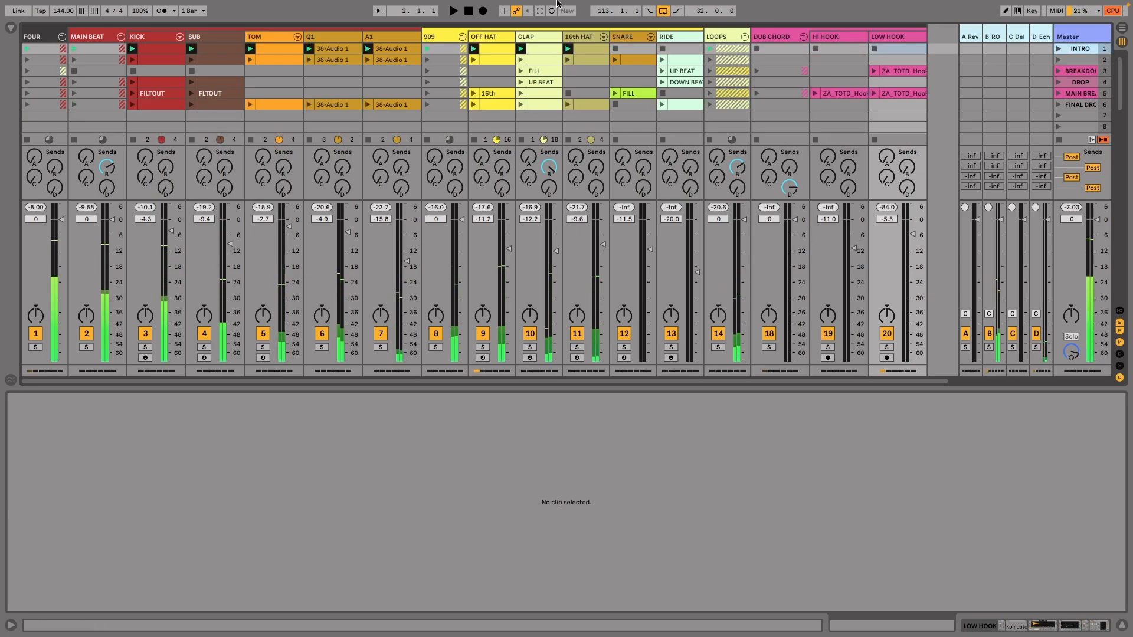
# Duplicate the INTRO scene and delete the A1 and CLAP clips from the first copy
pyautogui.press('super+d')
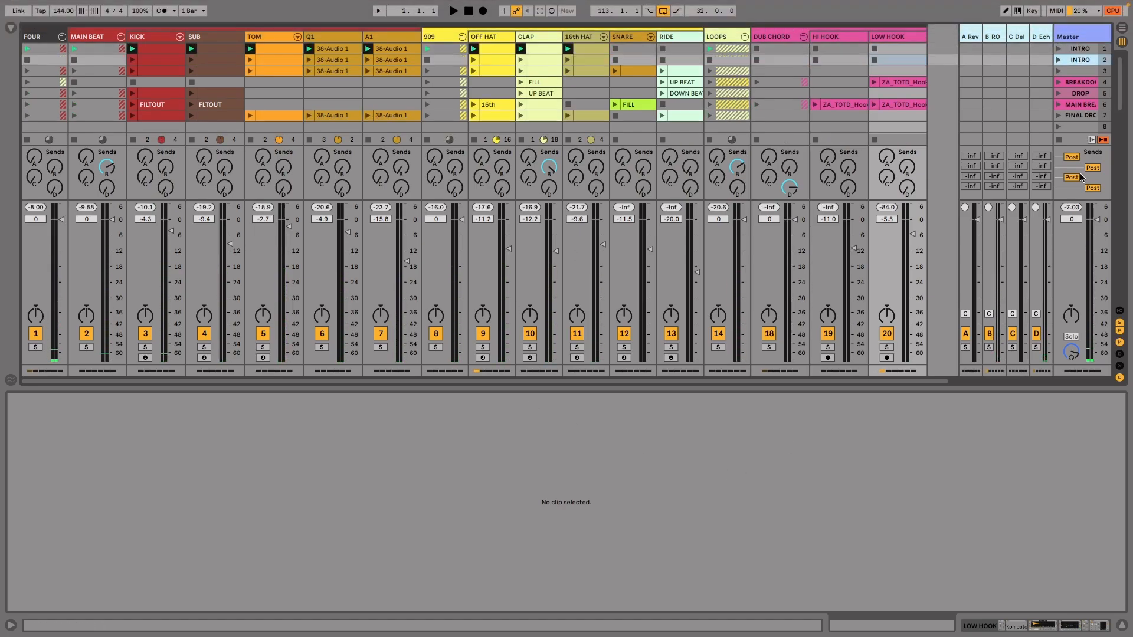
pyautogui.click(340, 50)
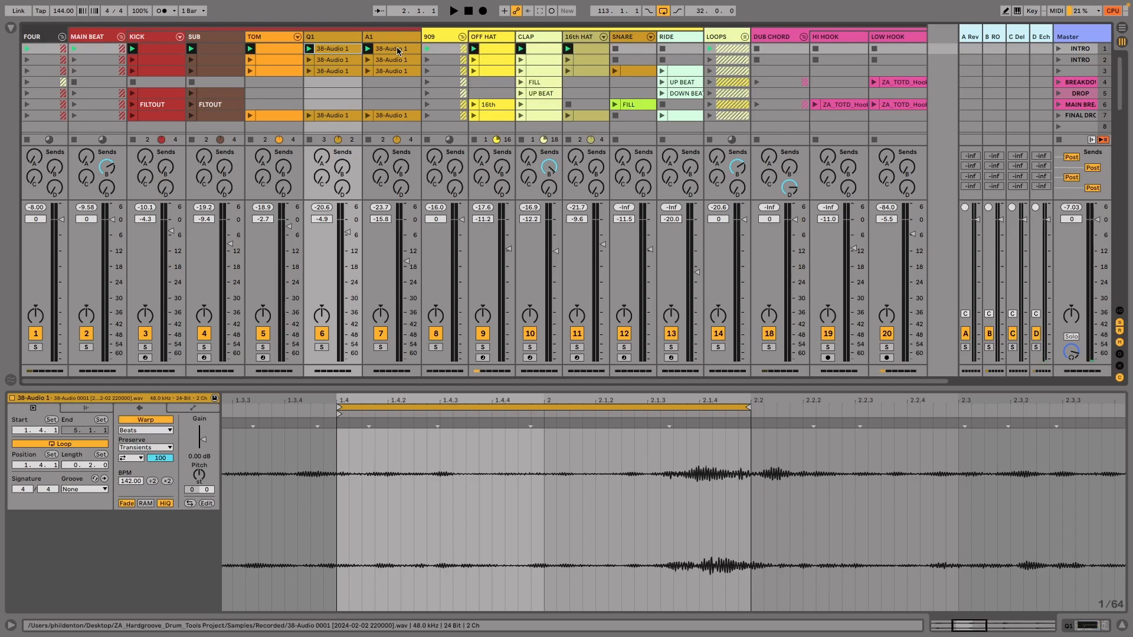
pyautogui.click(397, 50)
pyautogui.press('Delete')
pyautogui.click(539, 51)
pyautogui.press('Delete')
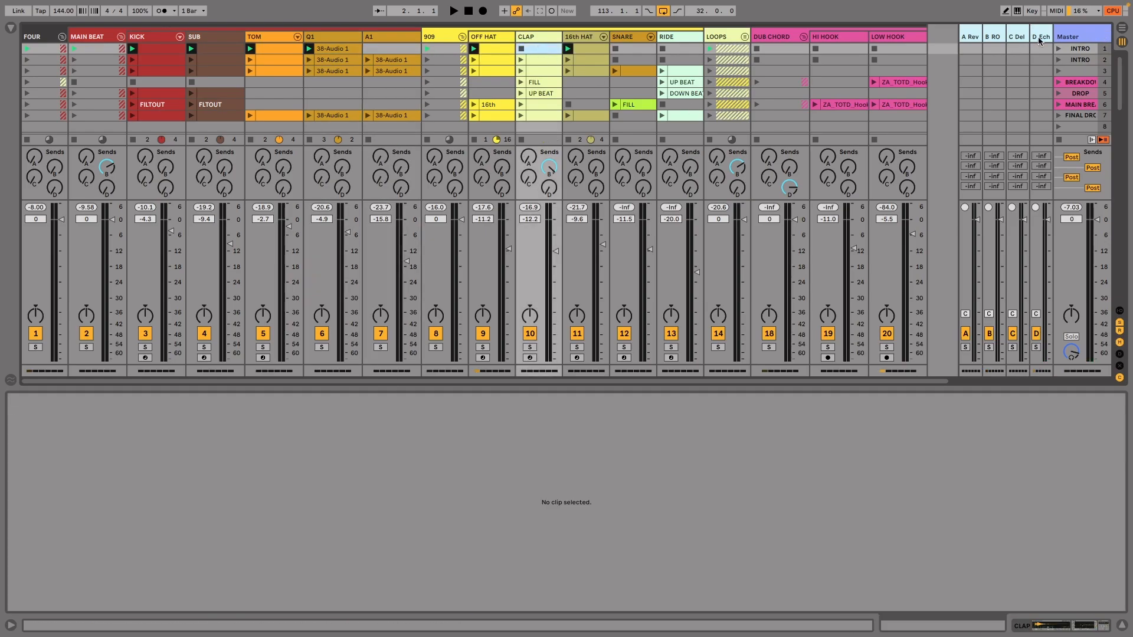
# Launch the first INTRO scene from bar 1 and start recording the performance into the arrangement
pyautogui.click(1076, 48)
pyautogui.click(469, 11)
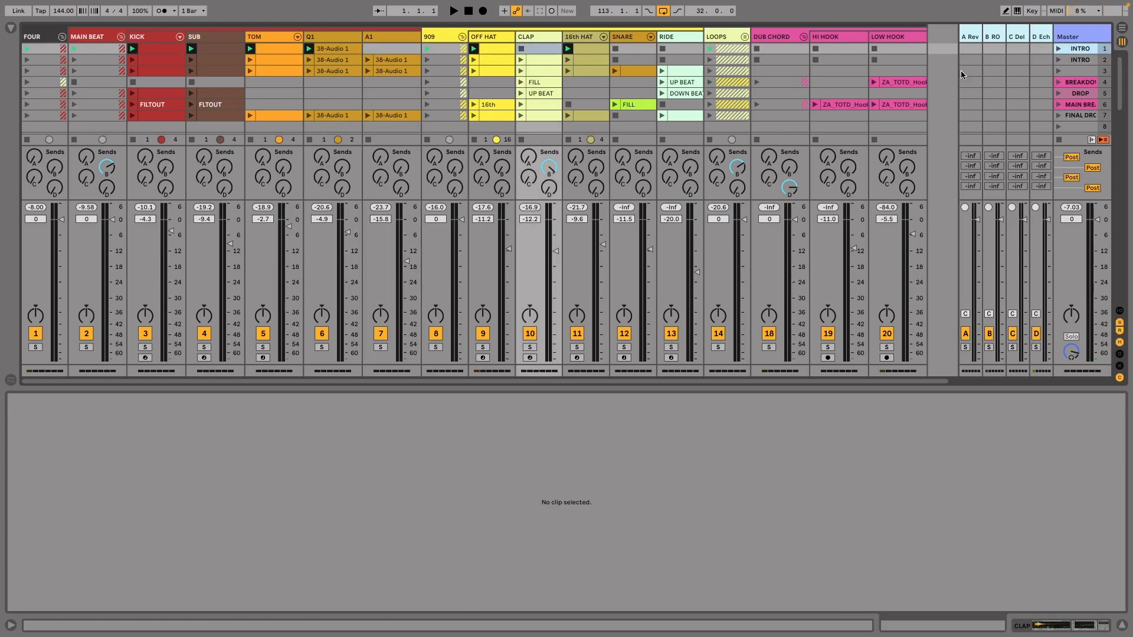
pyautogui.click(1059, 50)
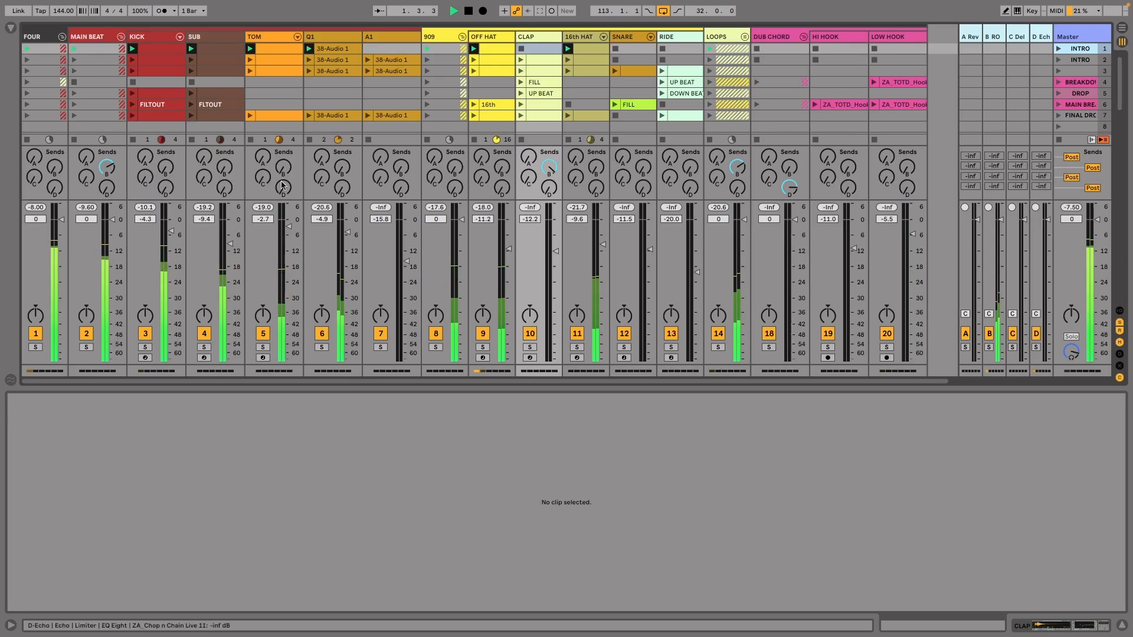
pyautogui.press('space')
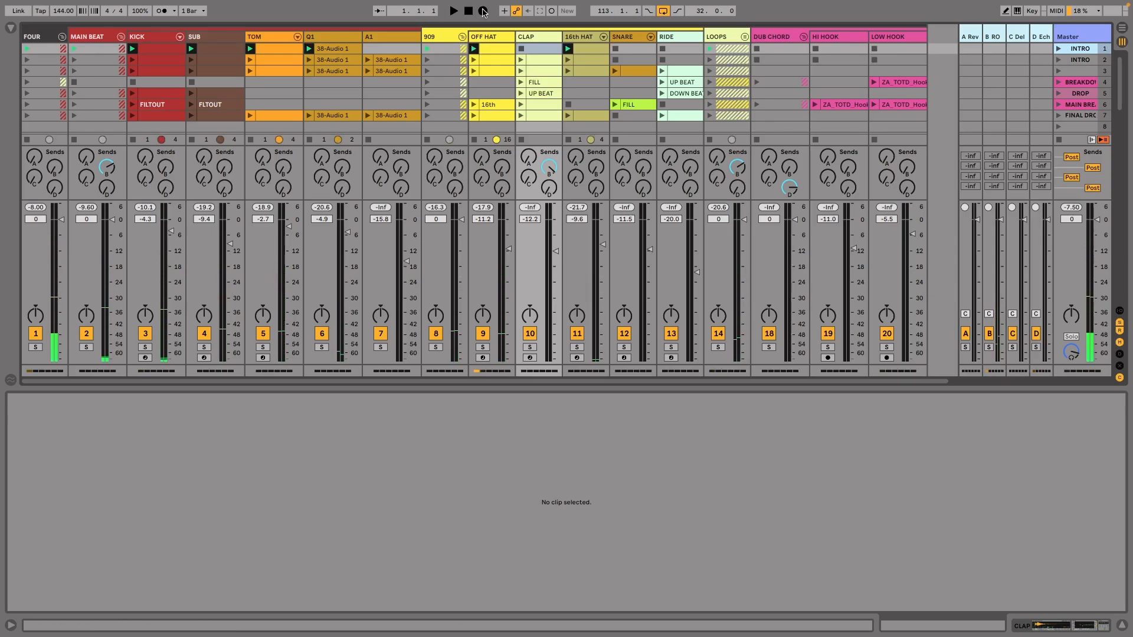
pyautogui.click(482, 12)
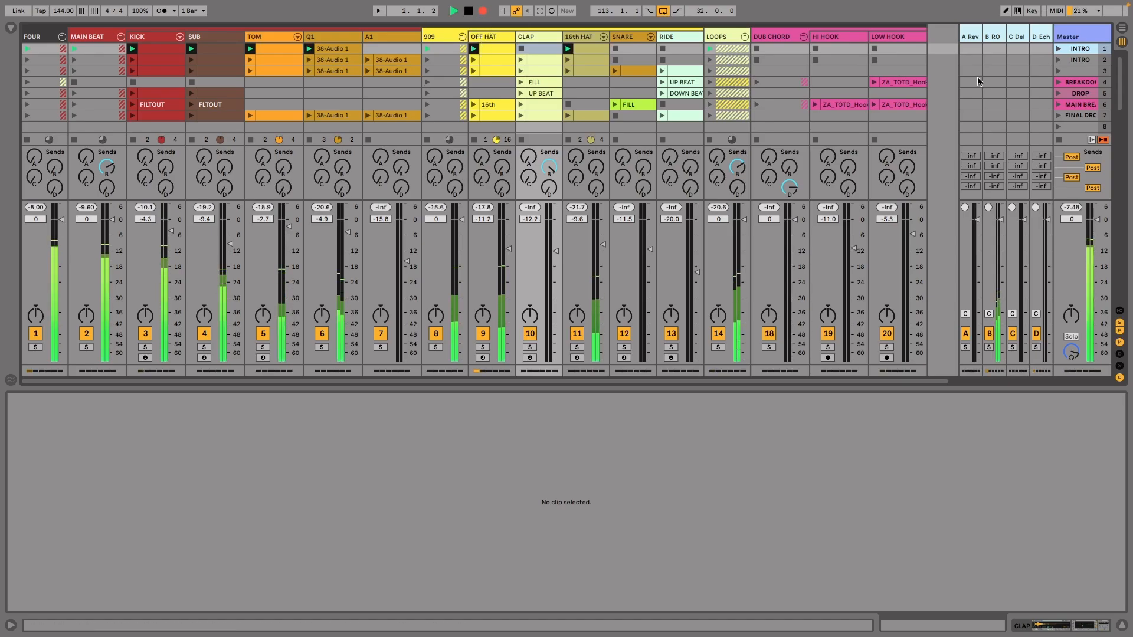
# Continue the recording by launching scenes 2 through 6 in order, letting each section play before the next
pyautogui.click(1058, 60)
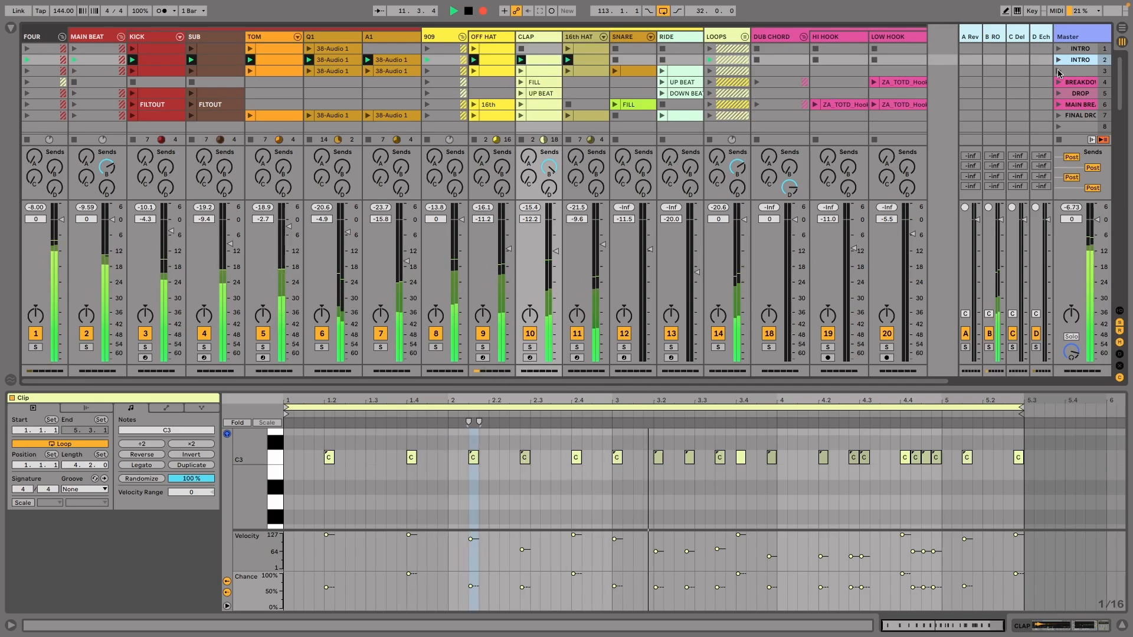
pyautogui.click(1058, 71)
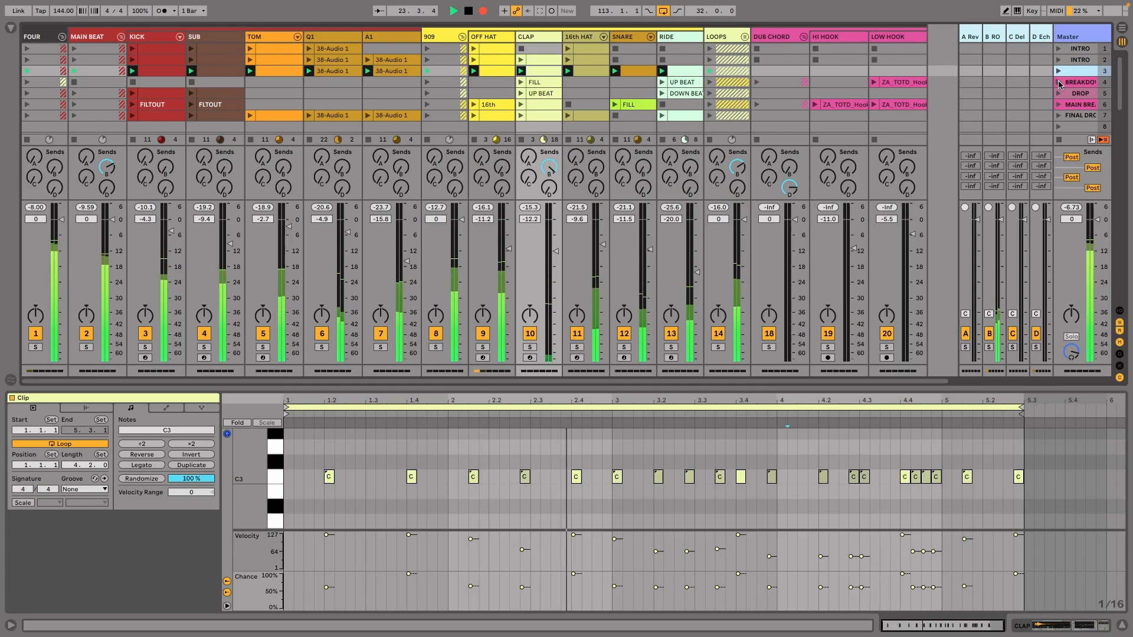
pyautogui.click(1059, 83)
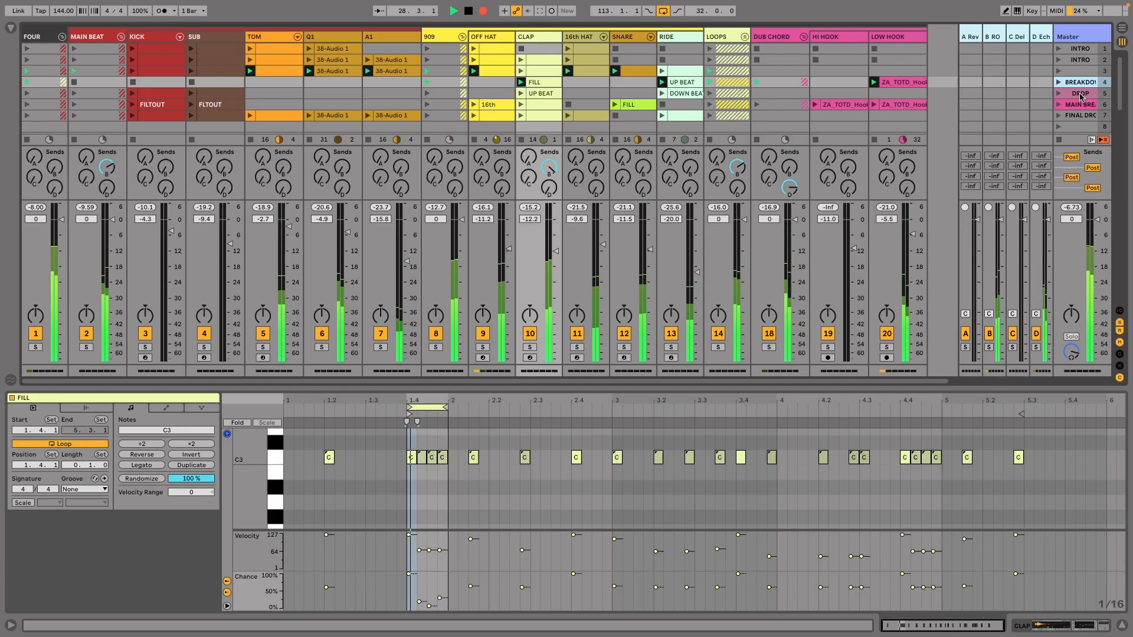
pyautogui.click(1079, 94)
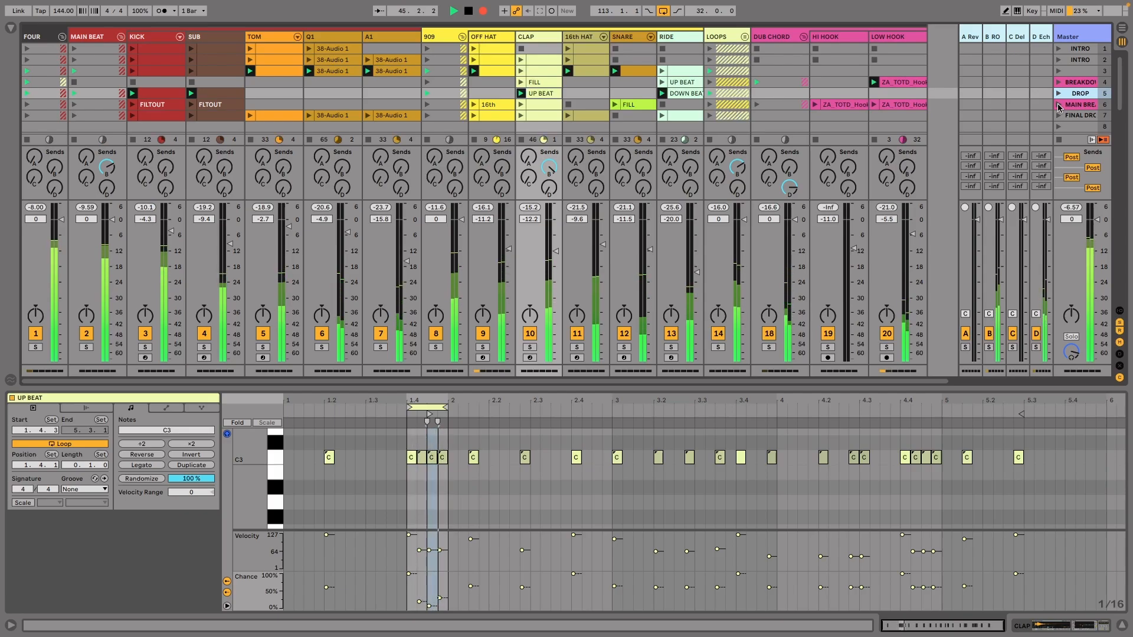
pyautogui.click(1059, 105)
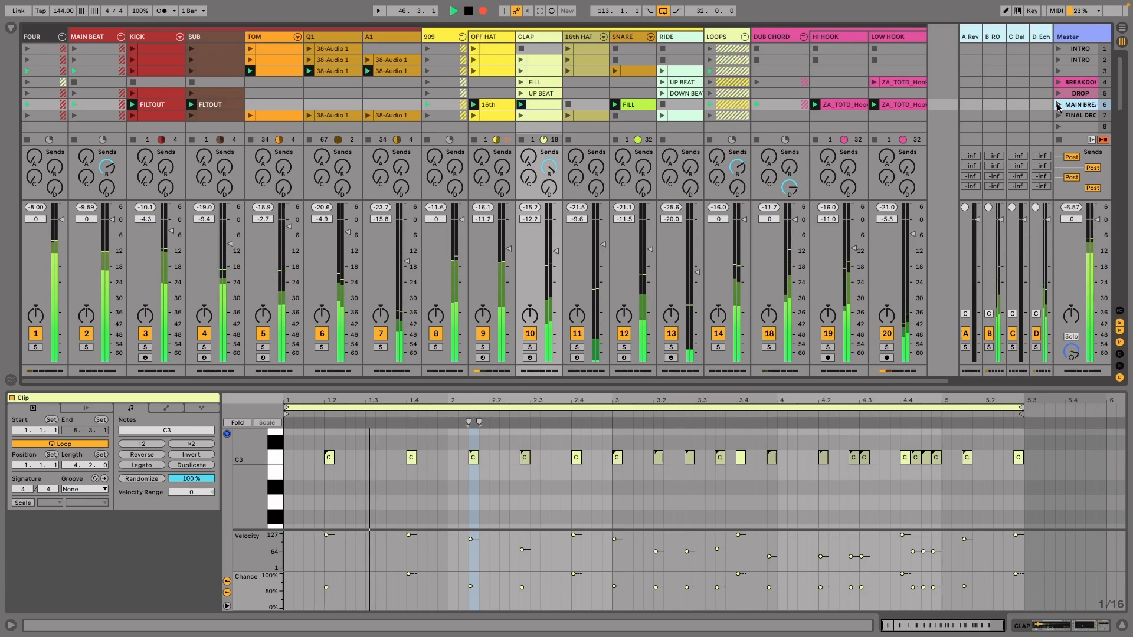
# Record the FINAL DROP scene followed by the second and first INTRO scenes as the ending, and stop the recording
pyautogui.moveTo(867, 200); pyautogui.dragTo(867, 223)
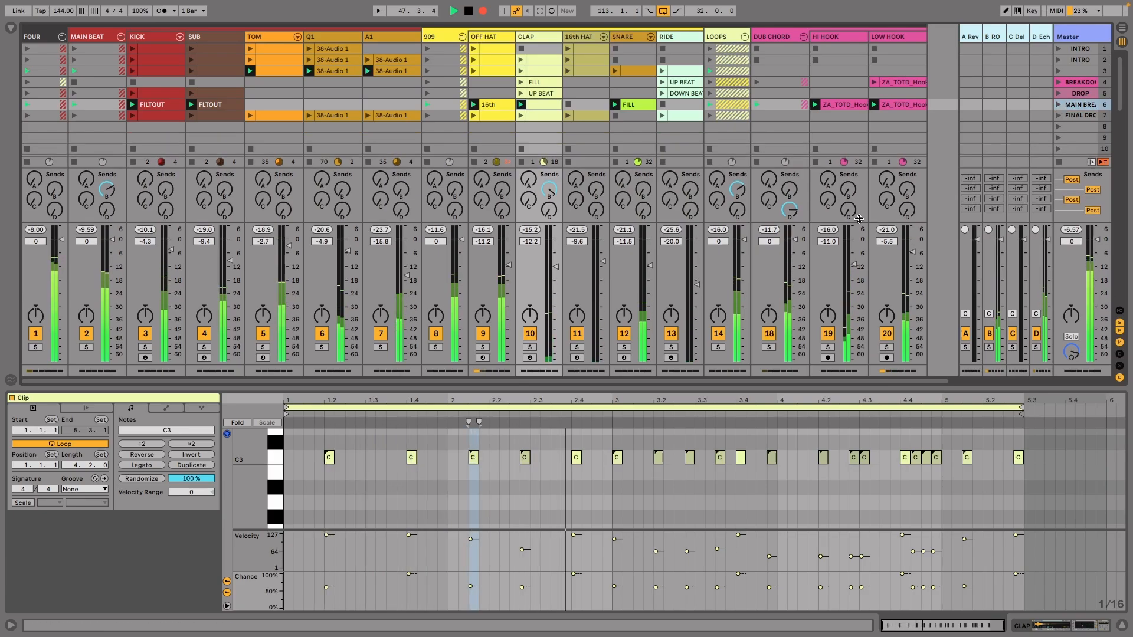
pyautogui.moveTo(823, 530); pyautogui.dragTo(824, 563)
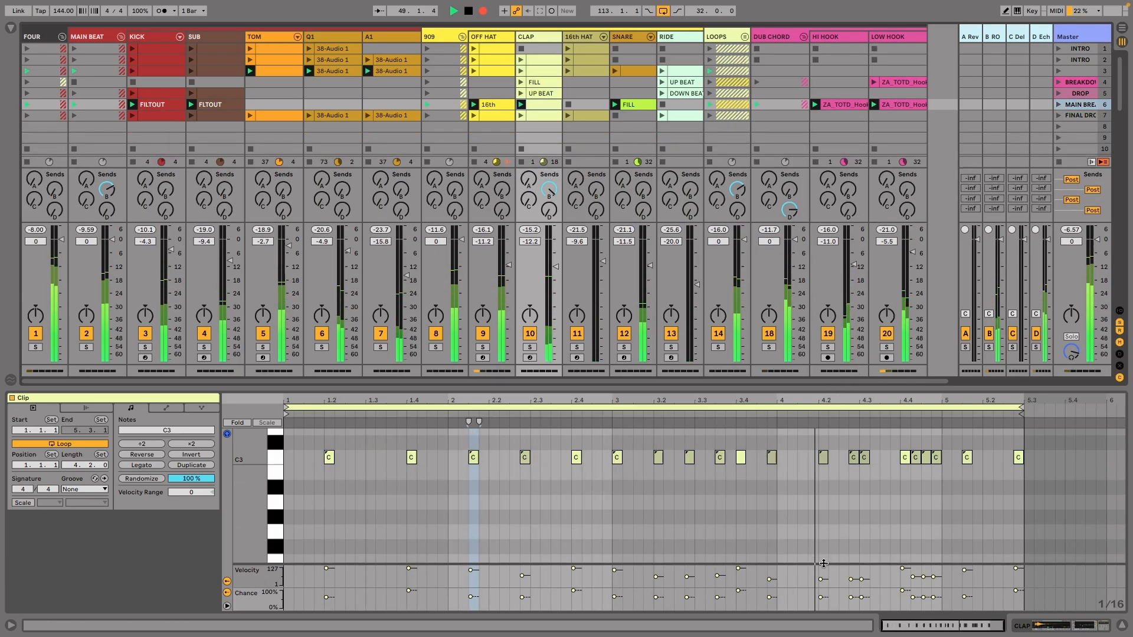
pyautogui.click(1058, 116)
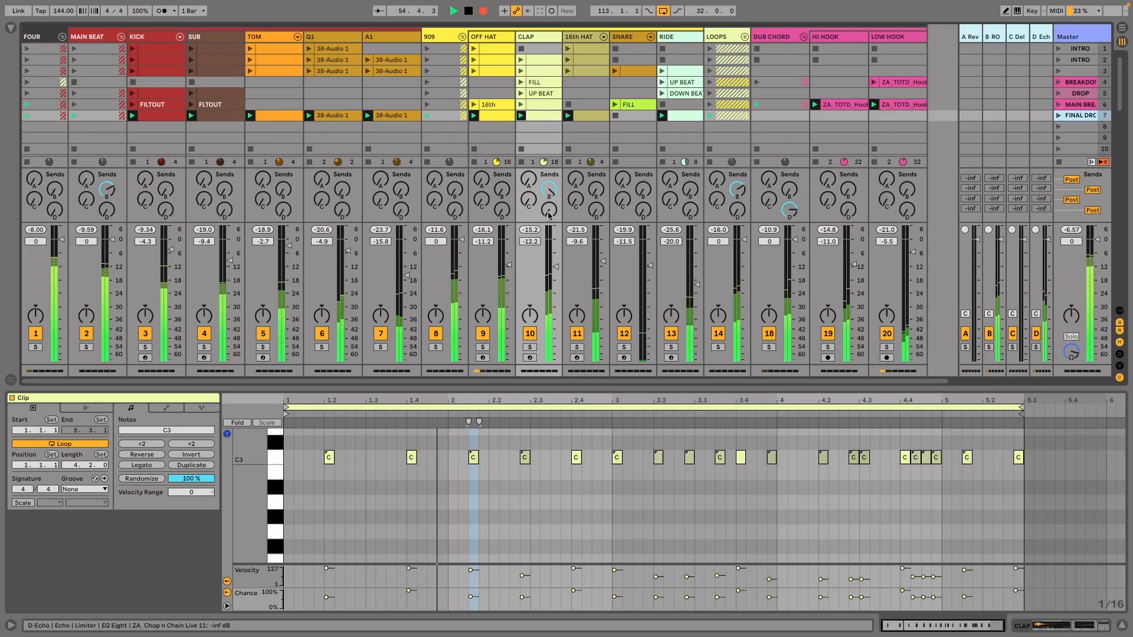
pyautogui.click(1059, 60)
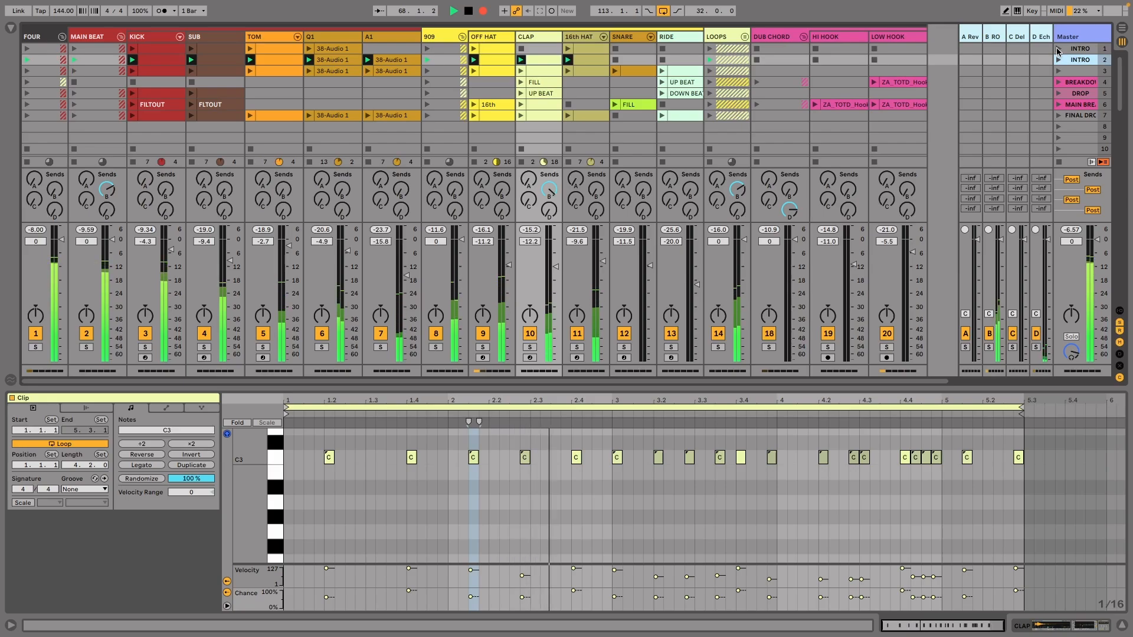
pyautogui.click(1058, 49)
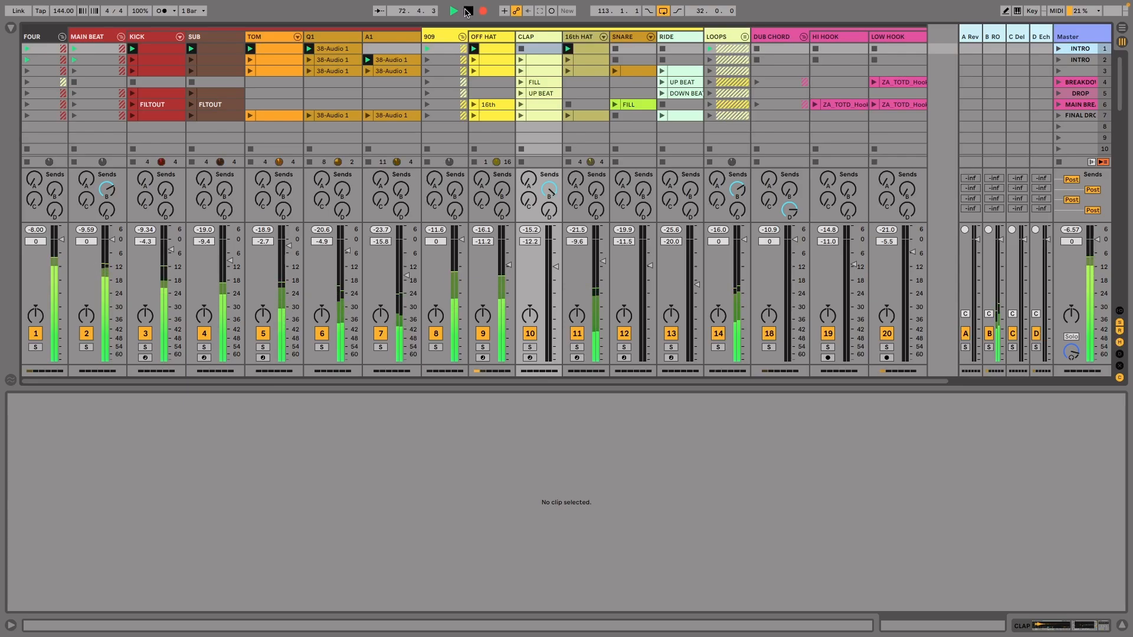
pyautogui.click(467, 11)
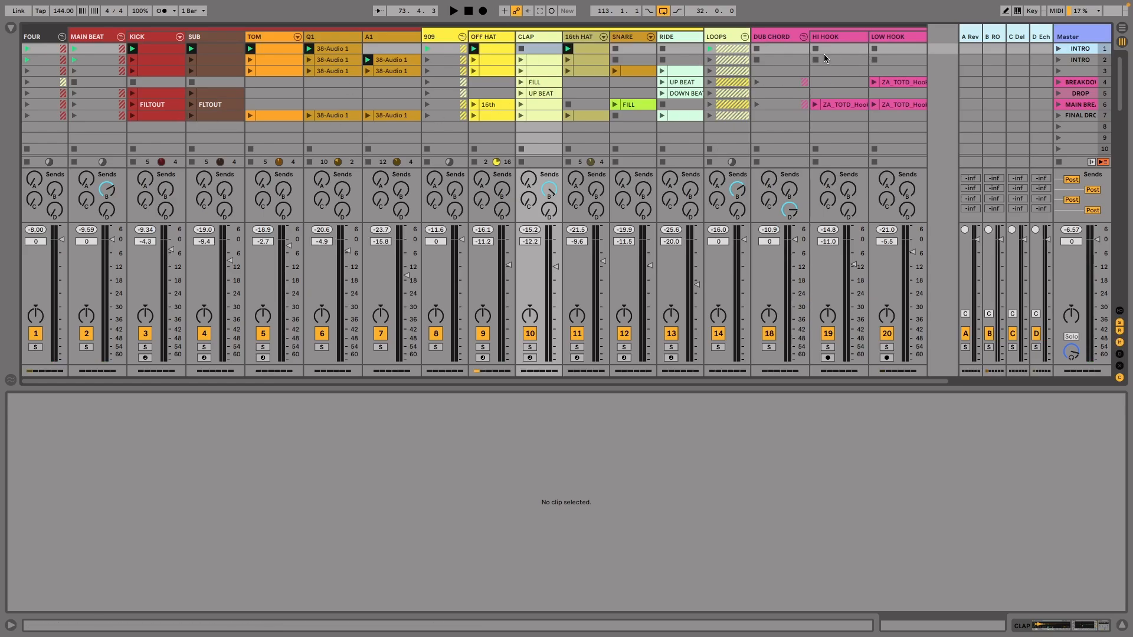
# Add clip stop buttons to the Q1 and A1 slots in scenes 4 to 6
pyautogui.moveTo(824, 57); pyautogui.dragTo(826, 49)
pyautogui.click(323, 86)
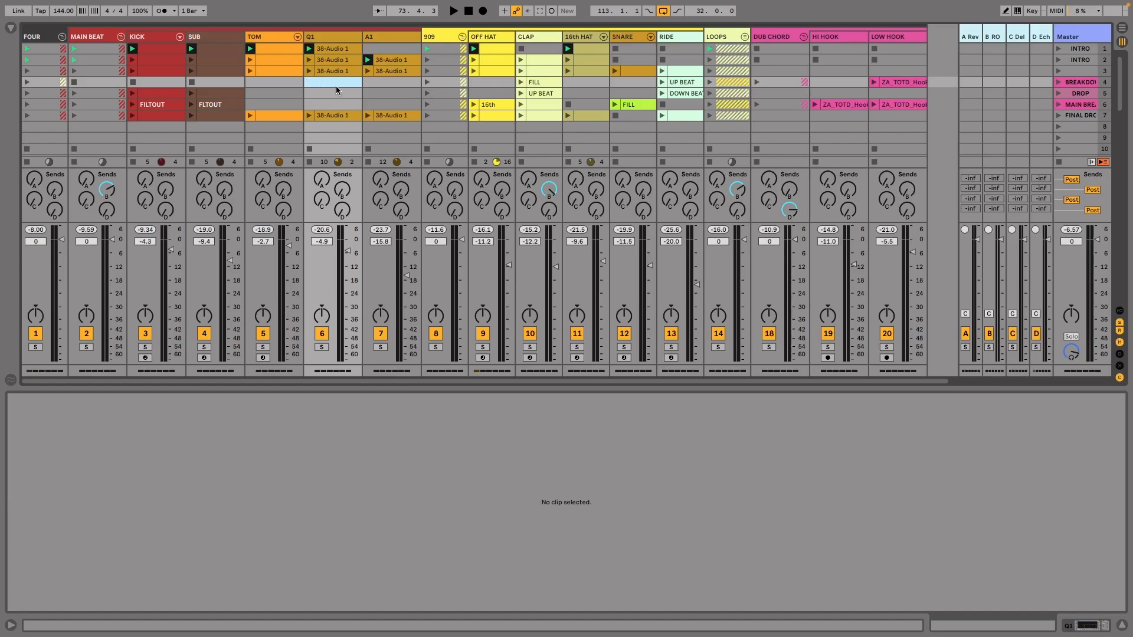
pyautogui.moveTo(335, 86); pyautogui.dragTo(394, 109)
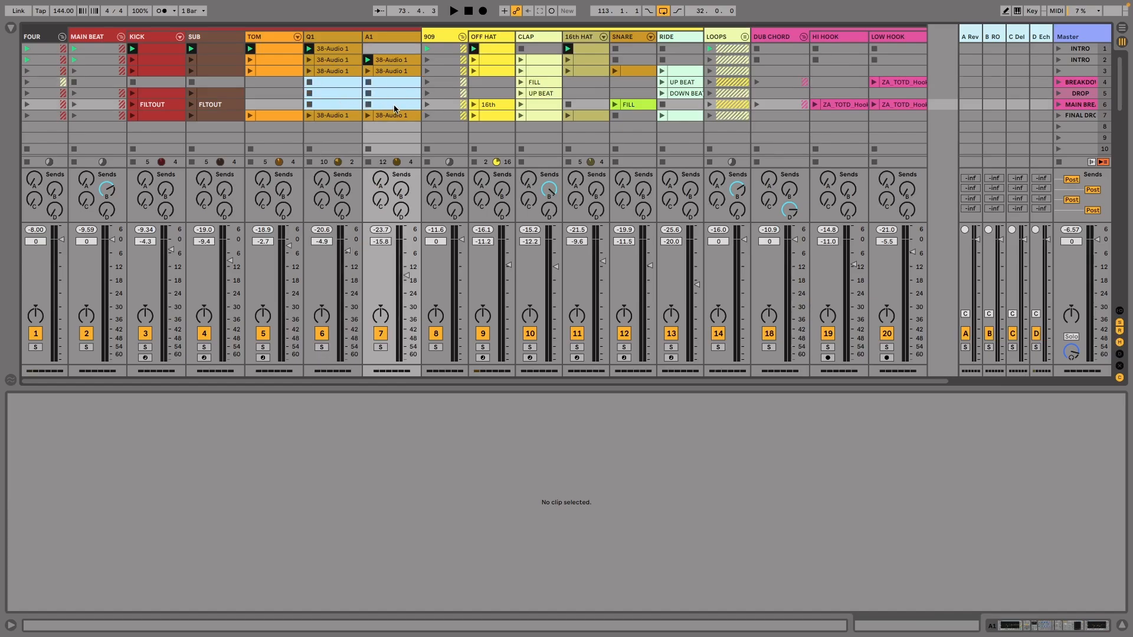
# Switch to Arrangement View, reactivate the recorded arrangement, and move all recorded clips so they start at bar 65
pyautogui.click(1122, 30)
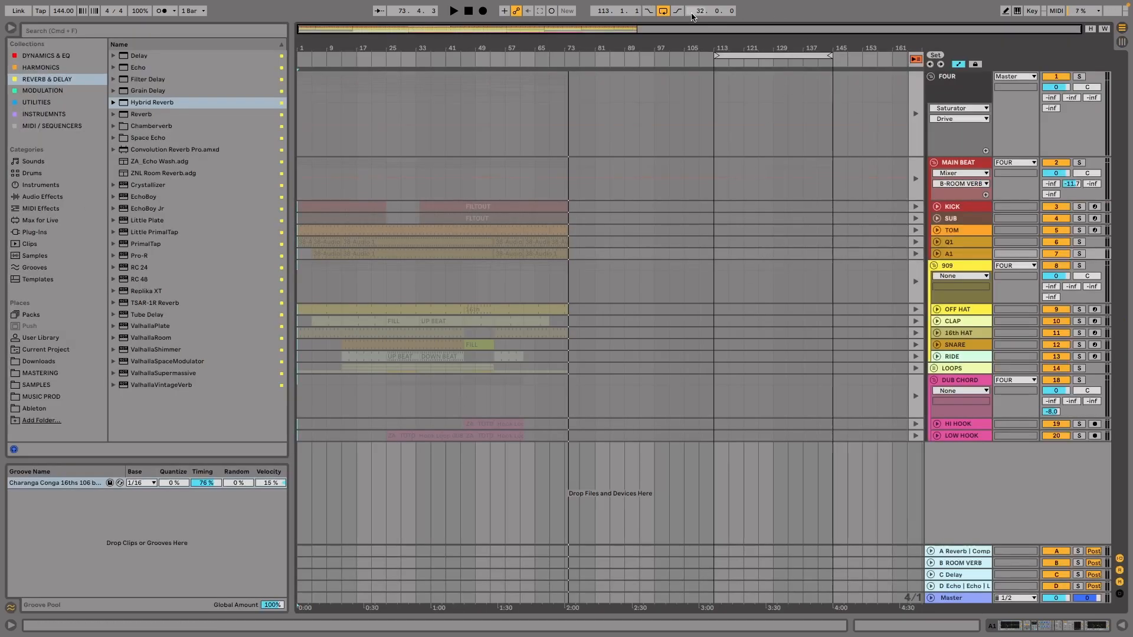
pyautogui.click(916, 59)
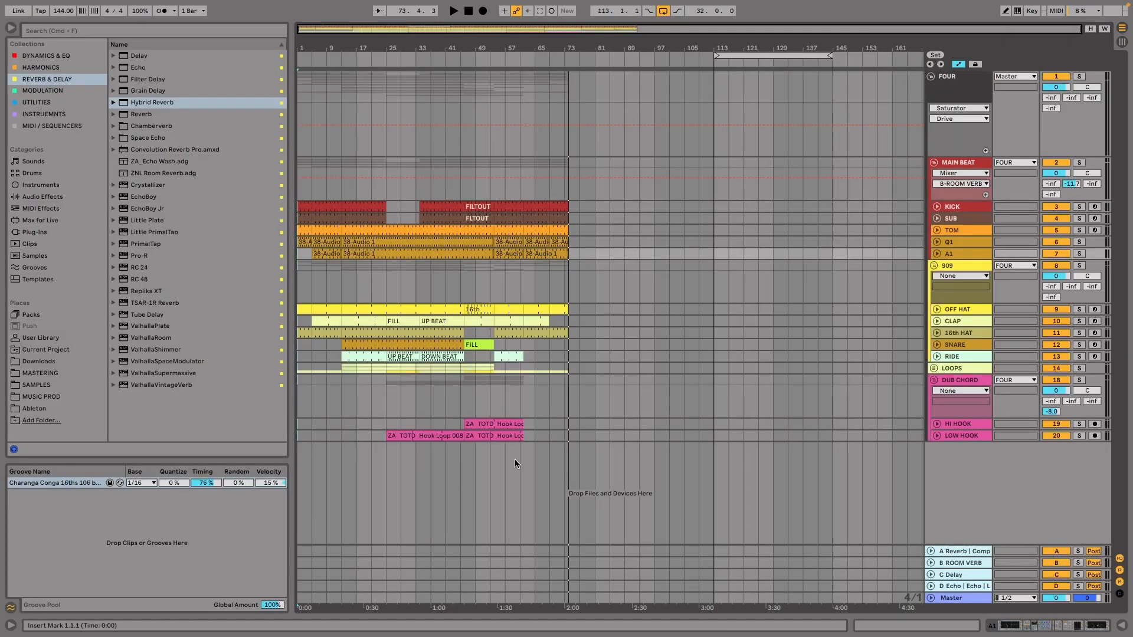
pyautogui.moveTo(482, 50); pyautogui.dragTo(748, 414)
pyautogui.moveTo(672, 45); pyautogui.dragTo(516, 7)
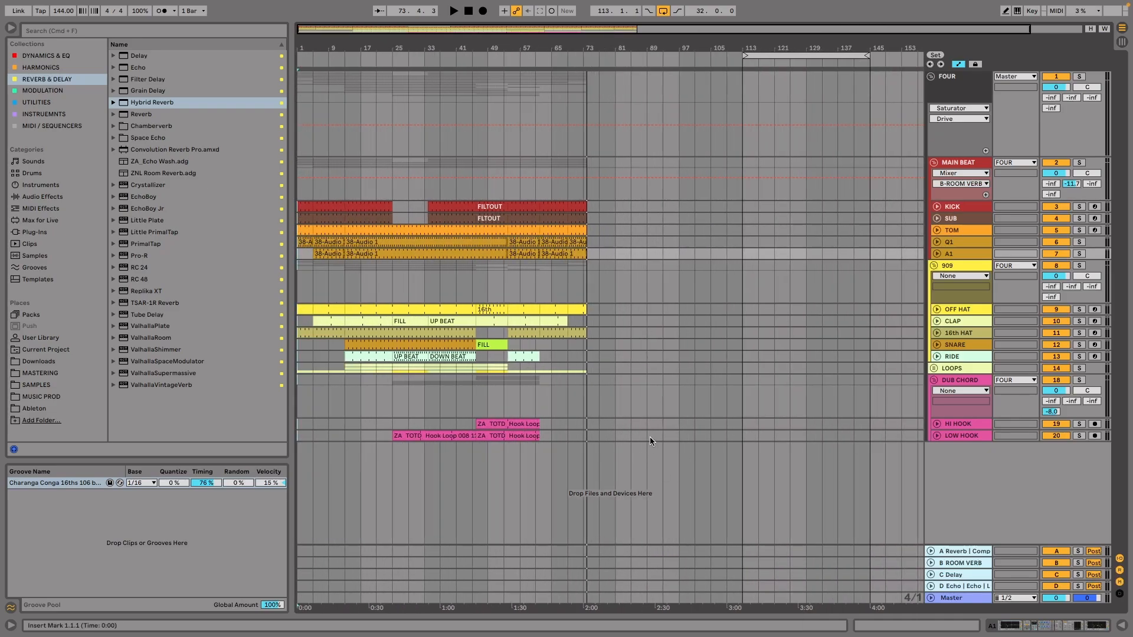
pyautogui.moveTo(649, 436); pyautogui.dragTo(566, 401)
pyautogui.click(476, 201)
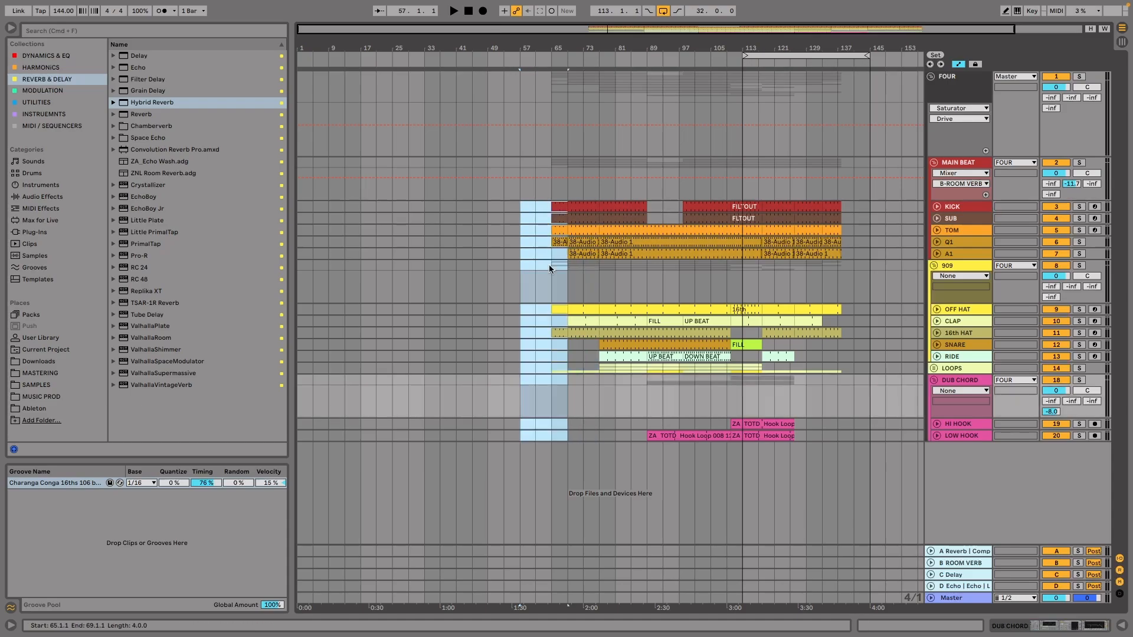
# Place the first intro section at bar 1 and the second at bar 17, each extended to bar 33
pyautogui.moveTo(563, 214); pyautogui.dragTo(298, 205)
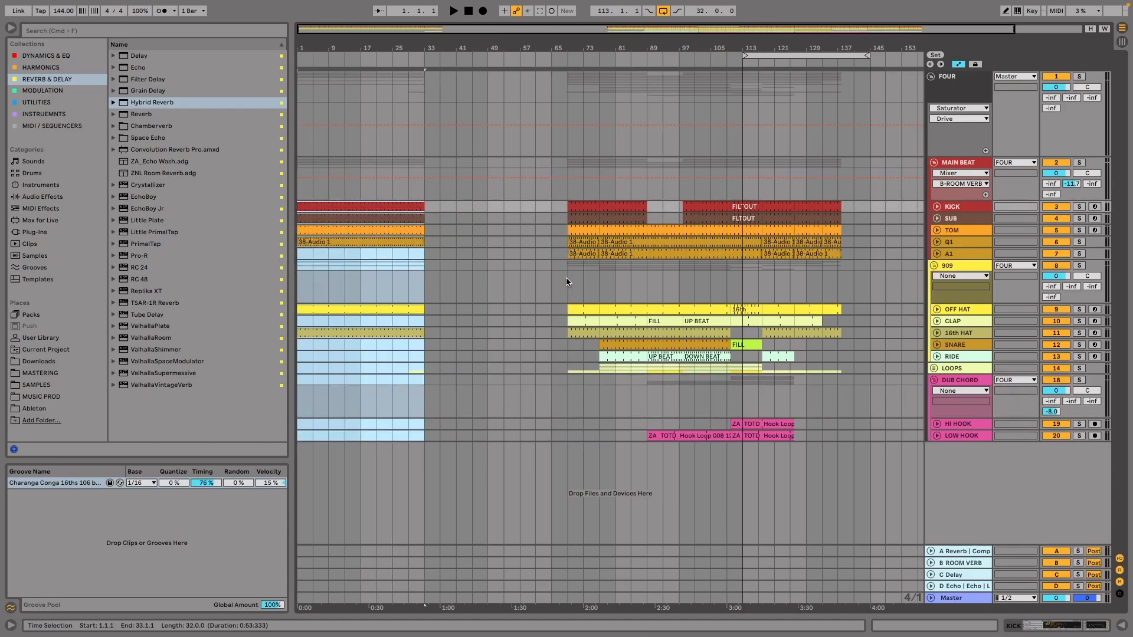
pyautogui.moveTo(564, 207); pyautogui.dragTo(594, 367)
pyautogui.moveTo(581, 205)
pyautogui.mouseDown()
pyautogui.moveTo(396, 219)
pyautogui.moveTo(380, 218)
pyautogui.moveTo(376, 204)
pyautogui.mouseUp()
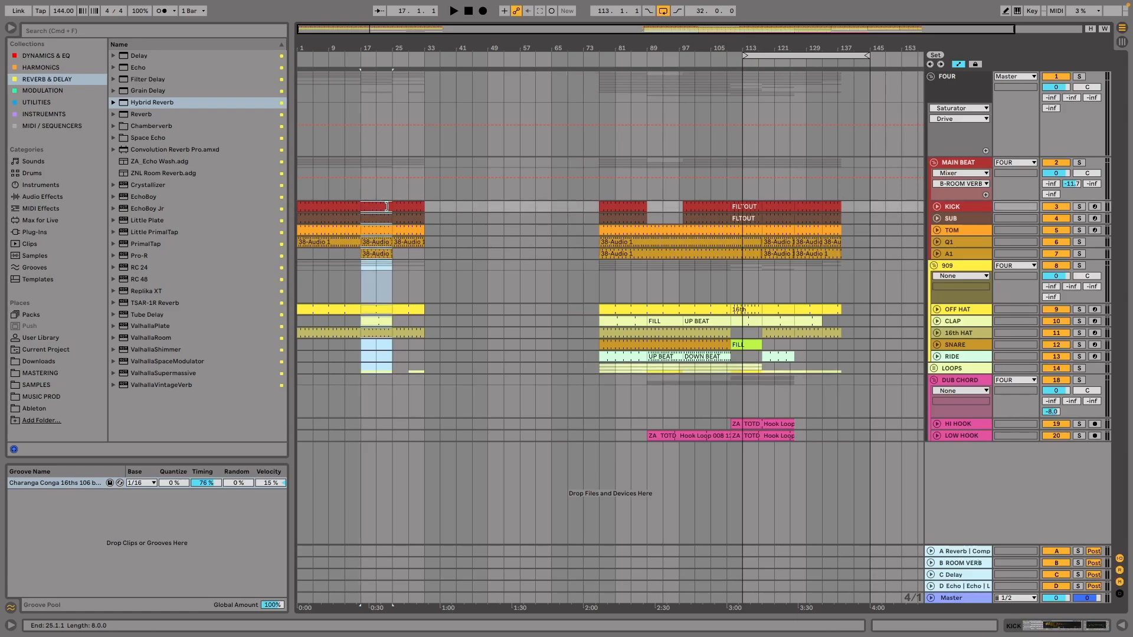
pyautogui.click(519, 321)
# Unfold the LOOPS group and extend the intro's track 17 loop clip to bar 33
pyautogui.click(934, 368)
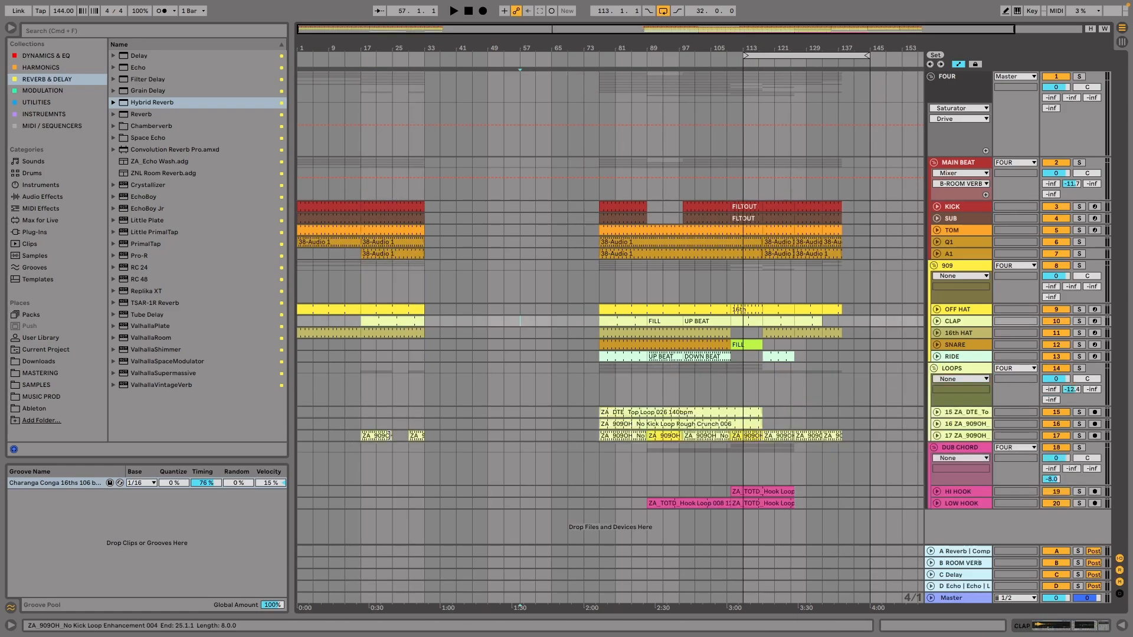
pyautogui.click(421, 437)
pyautogui.click(568, 423)
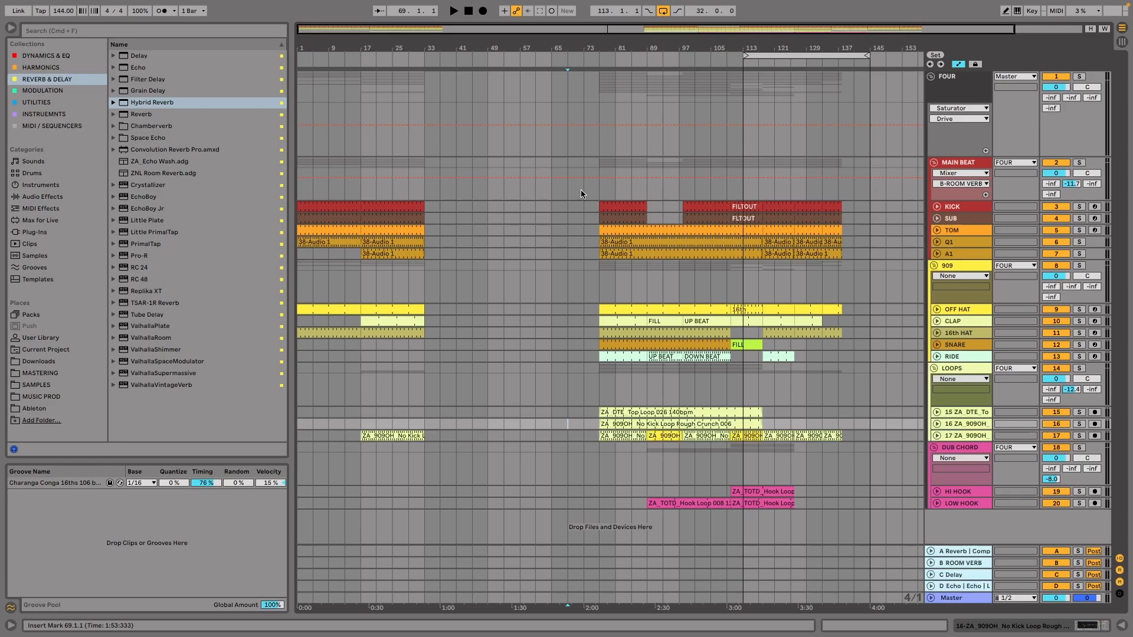
# Move the scene 3 section from bar 77 to bar 33 and extend it to bar 49
pyautogui.moveTo(600, 206); pyautogui.dragTo(647, 505)
pyautogui.moveTo(620, 230); pyautogui.dragTo(444, 230)
pyautogui.moveTo(472, 231); pyautogui.dragTo(488, 230)
# Move the breakdown section to bar 49 and extend it to bar 65, stretching the LOW HOOK clip's start back to bar 49
pyautogui.moveTo(648, 207); pyautogui.dragTo(682, 492)
pyautogui.moveTo(672, 240); pyautogui.dragTo(514, 239)
pyautogui.moveTo(523, 230); pyautogui.dragTo(551, 230)
pyautogui.moveTo(648, 503); pyautogui.dragTo(488, 503)
# Delete the one bar of time between bars 97 and 98 across all tracks
pyautogui.moveTo(679, 185); pyautogui.dragTo(679, 378)
pyautogui.moveTo(678, 48); pyautogui.dragTo(708, 127)
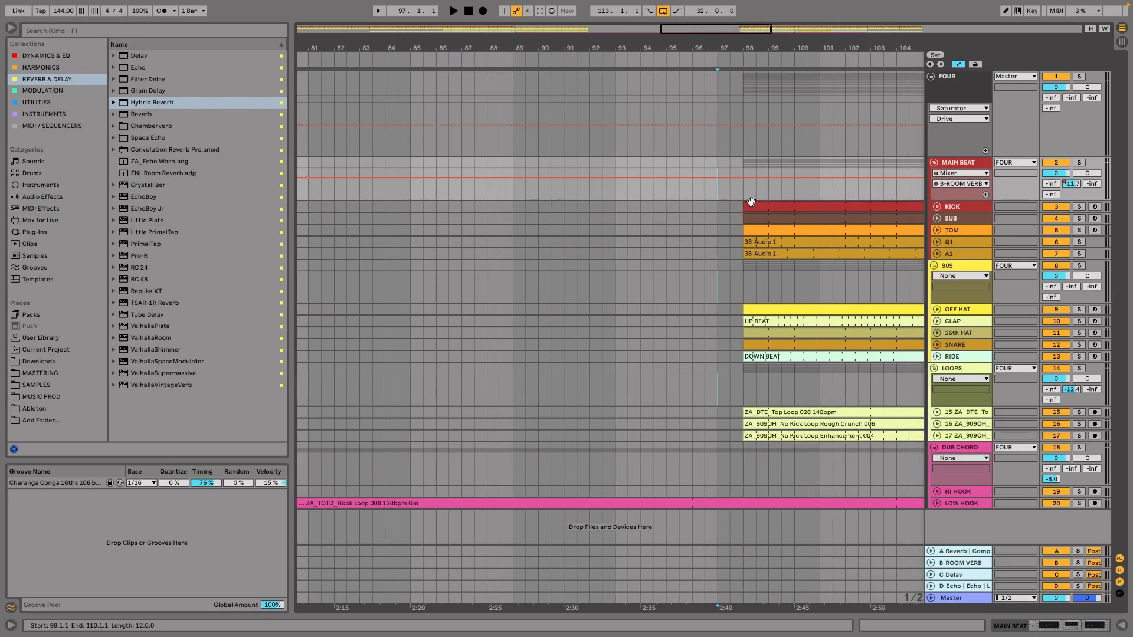
pyautogui.moveTo(740, 208); pyautogui.dragTo(718, 207)
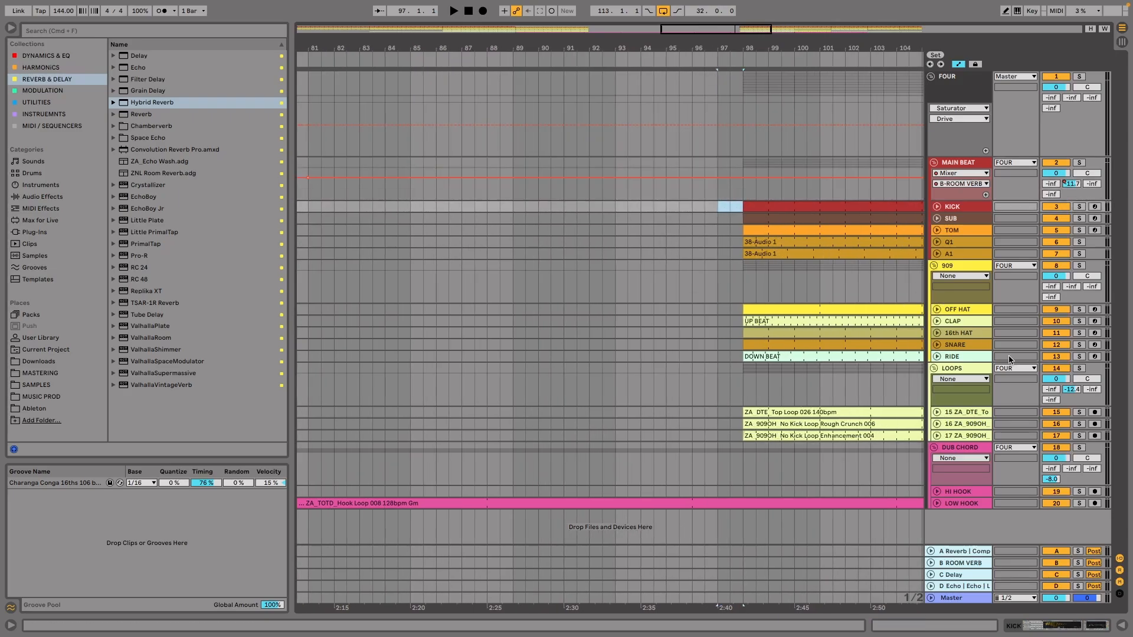
pyautogui.press('super+shift+BackSpace')
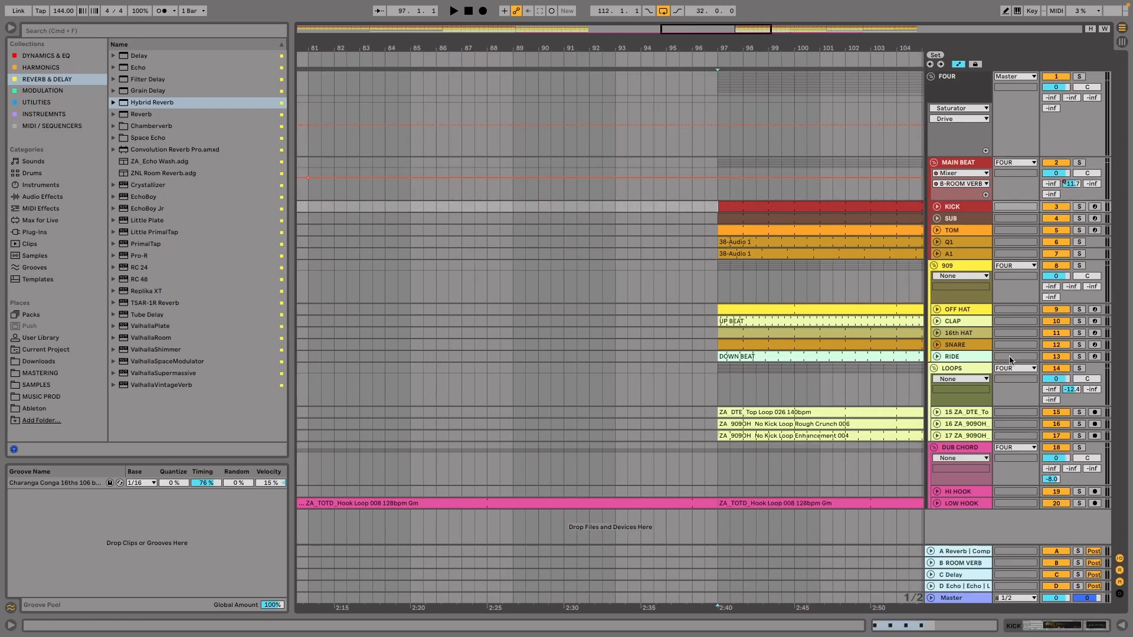
pyautogui.press('-')
pyautogui.press('-')
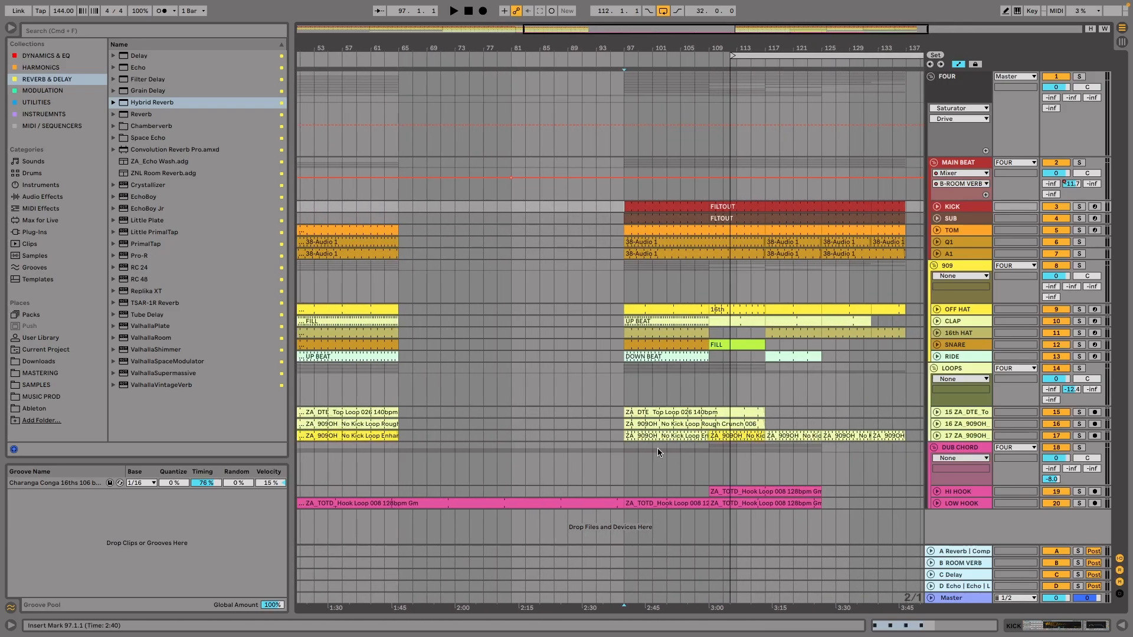
# Move the UP BEAT and DOWN BEAT drop section from bar 97 to bar 65 and extend it to bar 81
pyautogui.moveTo(628, 465); pyautogui.dragTo(470, 207)
pyautogui.moveTo(483, 207); pyautogui.dragTo(511, 207)
pyautogui.moveTo(711, 464); pyautogui.dragTo(762, 212)
# Move the snare FILL section to bar 81 and the remaining sections to bar 89, and play from bar 59
pyautogui.moveTo(729, 218); pyautogui.dragTo(529, 218)
pyautogui.moveTo(766, 465); pyautogui.dragTo(979, 213)
pyautogui.moveTo(764, 212); pyautogui.dragTo(570, 217)
pyautogui.press('space')
pyautogui.press('-')
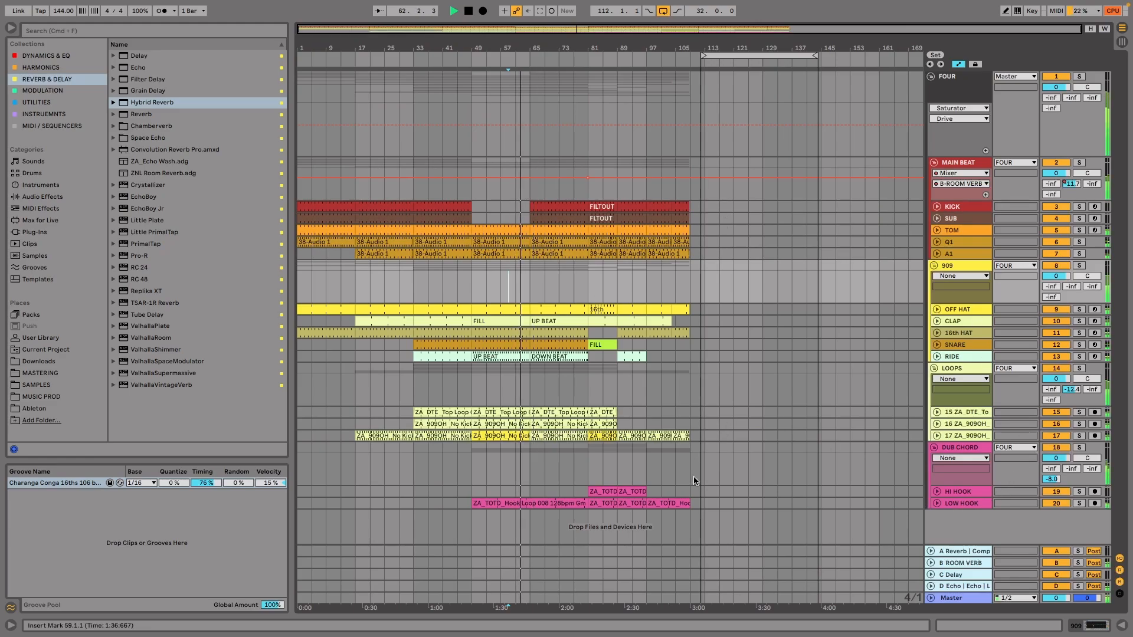
# Move the closing intro sections from bar 97 to bar 129, and shift their last part to bar 141, extended to bar 149
pyautogui.moveTo(691, 505); pyautogui.dragTo(779, 210)
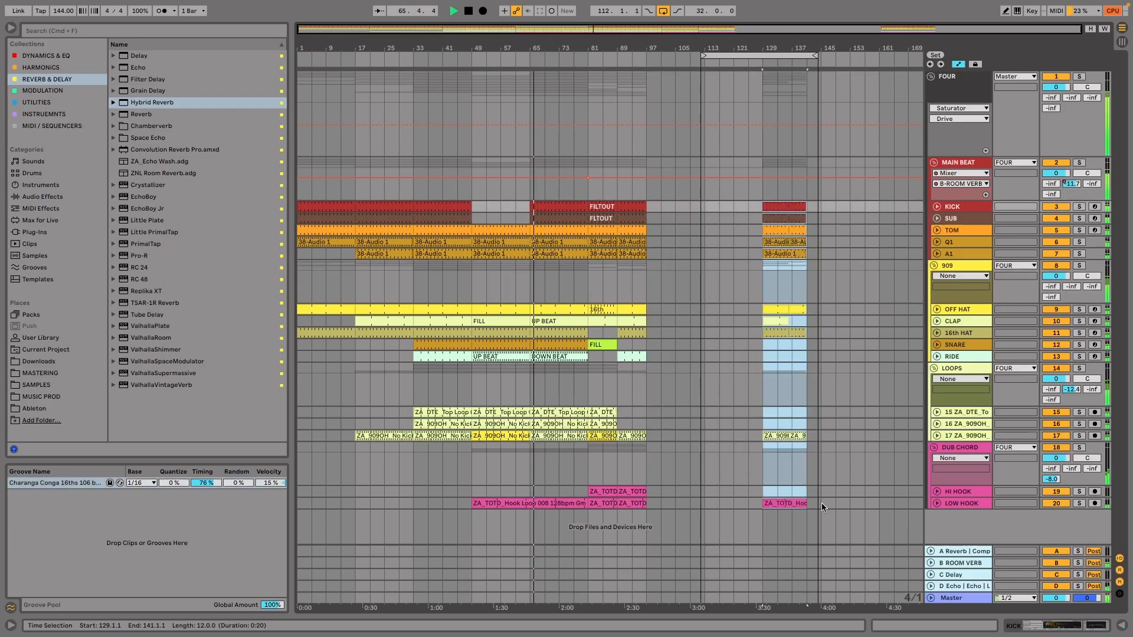
pyautogui.moveTo(822, 505); pyautogui.dragTo(821, 210)
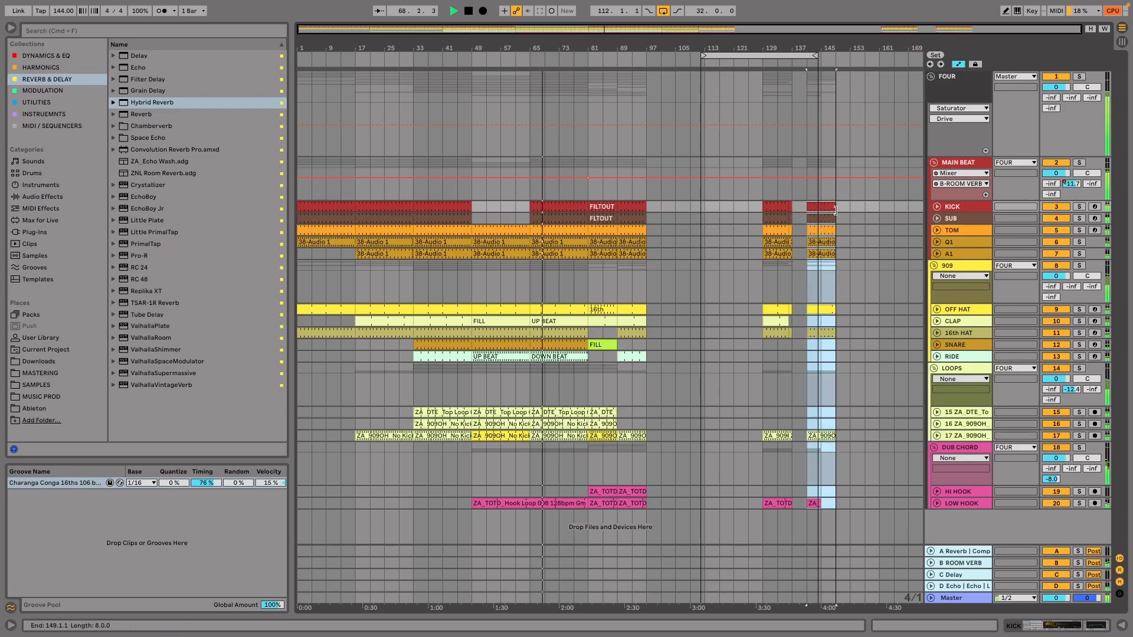
# Extend the outro section starting at bar 129 to bar 141, and delete the short LOW HOOK clip starting at bar 141
pyautogui.click(770, 201)
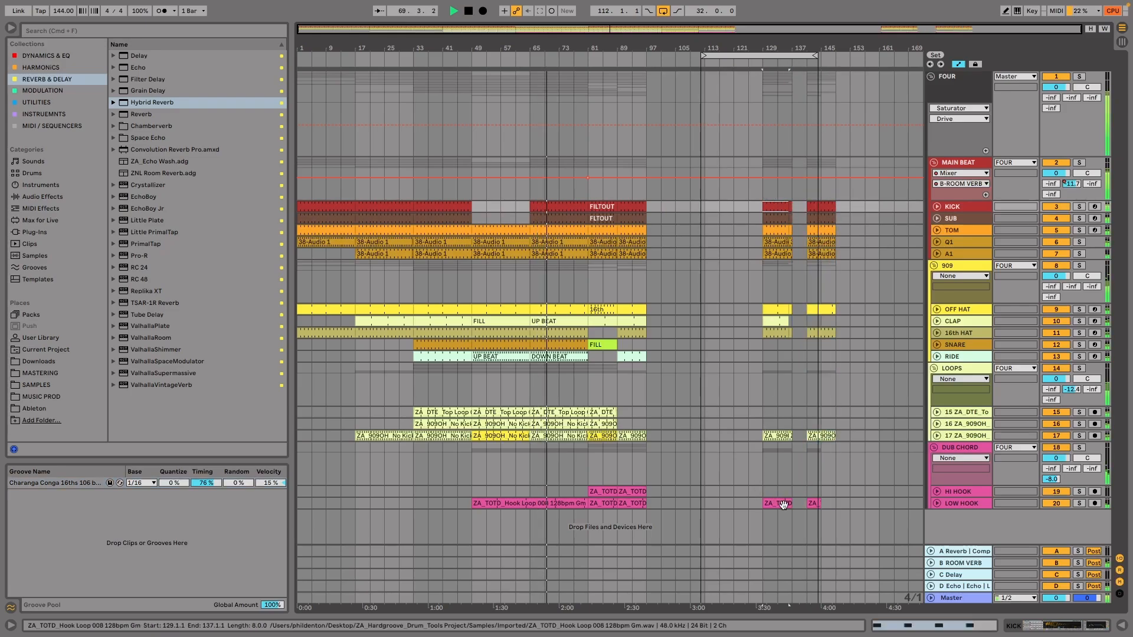
pyautogui.keyDown('shift'); pyautogui.click(788, 503); pyautogui.keyUp('shift')
pyautogui.moveTo(789, 504); pyautogui.dragTo(805, 505)
pyautogui.click(854, 463)
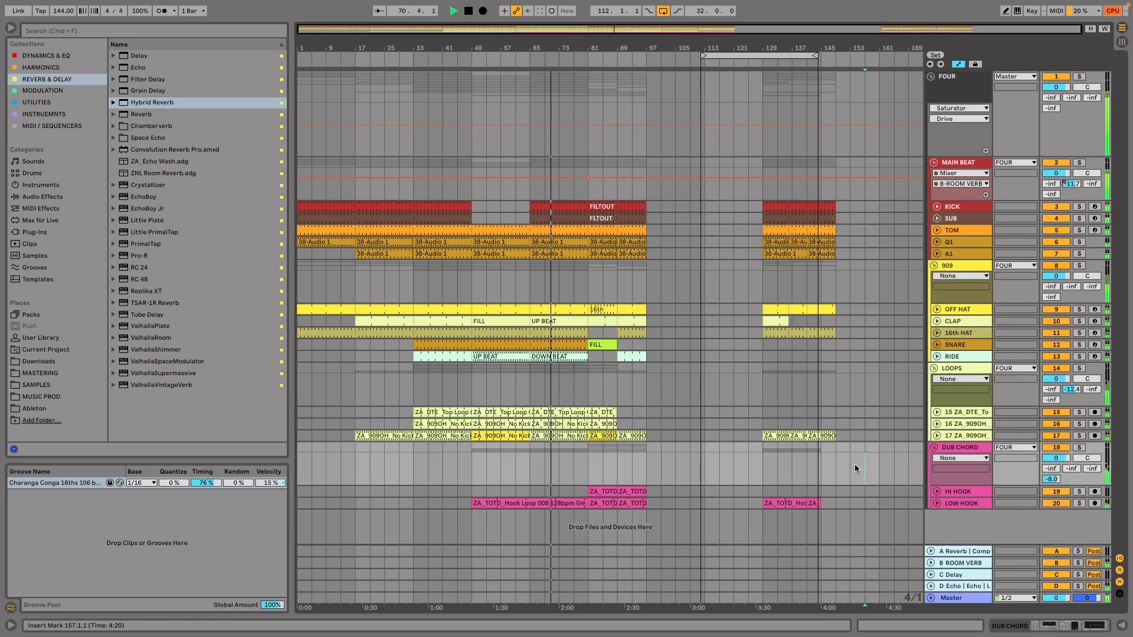
pyautogui.click(812, 503)
pyautogui.press('Delete')
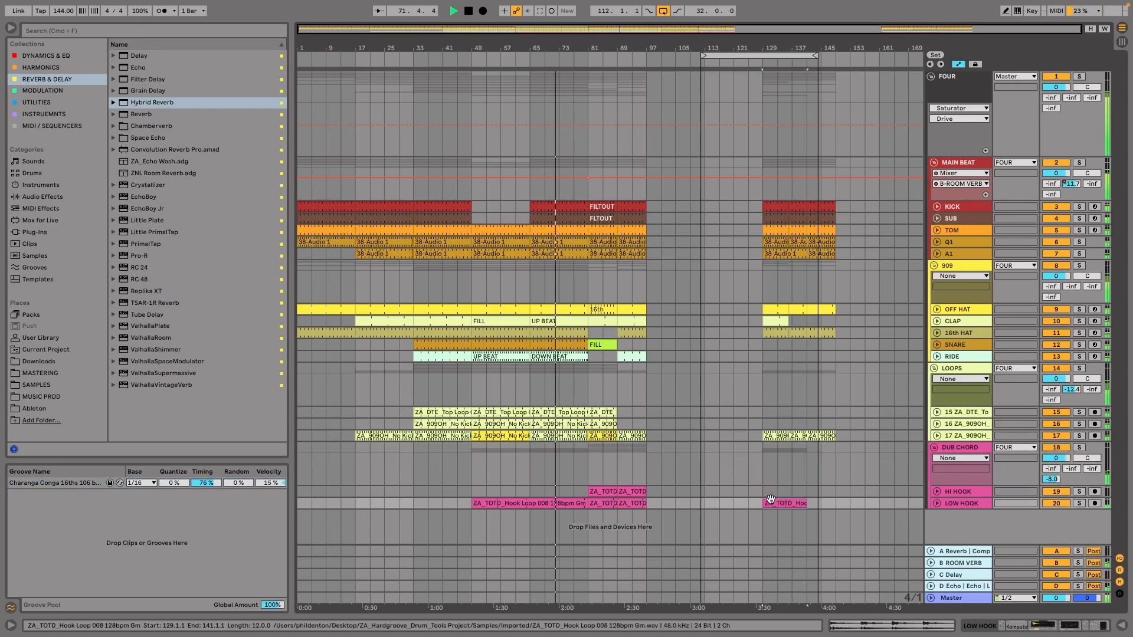
pyautogui.click(662, 455)
pyautogui.moveTo(643, 451); pyautogui.dragTo(761, 206)
pyautogui.click(515, 183)
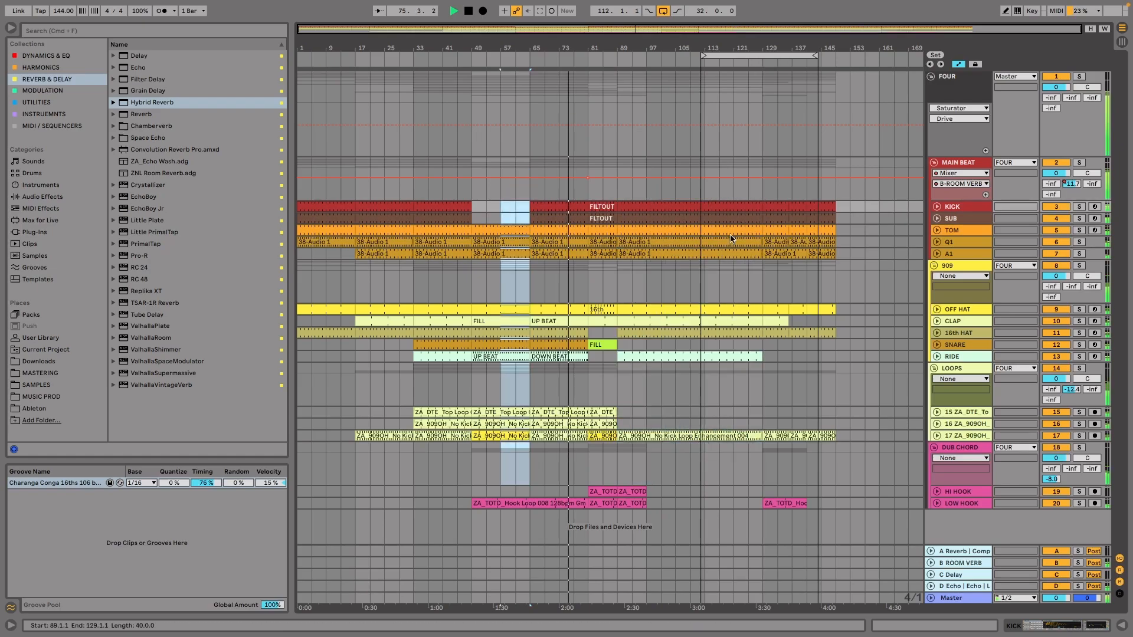
pyautogui.press('super+z')
pyautogui.moveTo(528, 449); pyautogui.dragTo(752, 232)
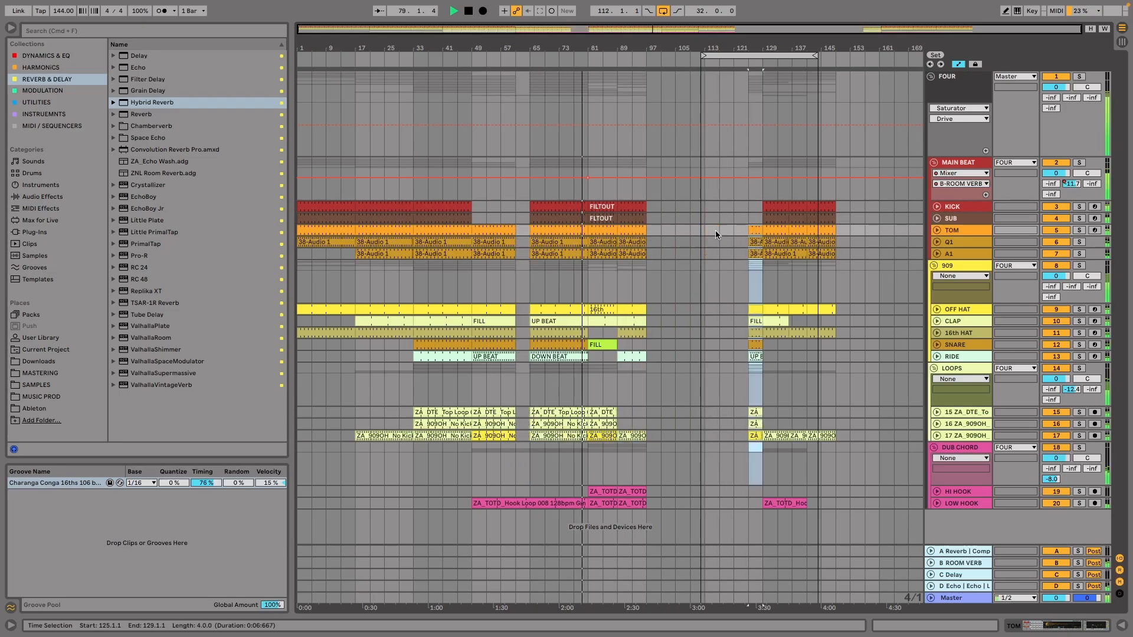
pyautogui.press('super+z')
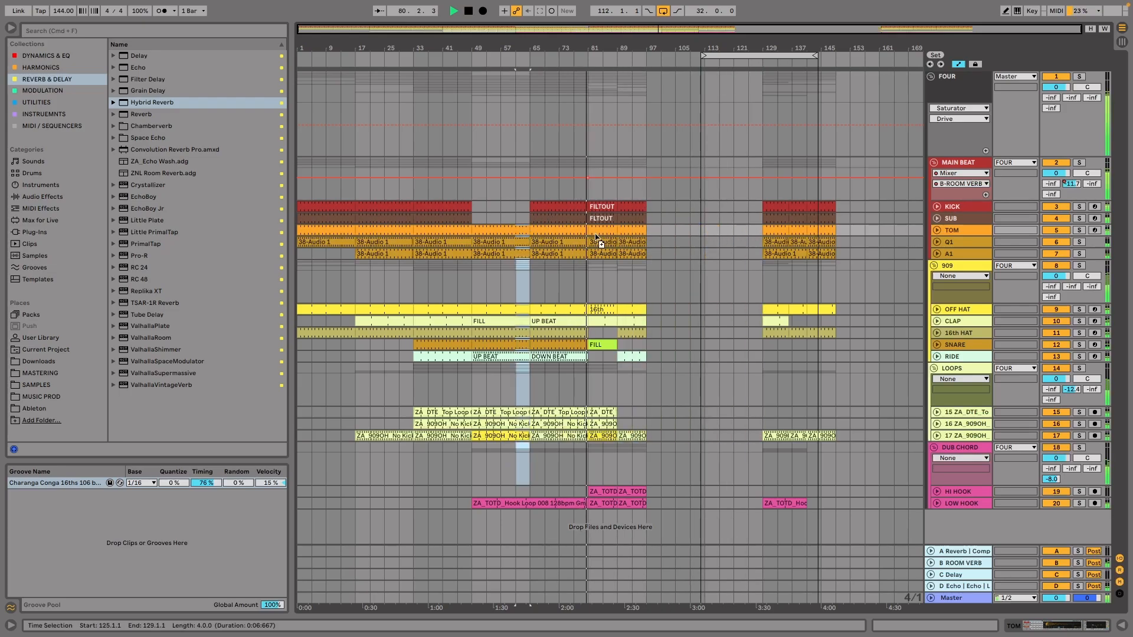
# Copy the FILL and UP BEAT breakdown's bars 61–65 to bar 125, and extend the section starting at bar 89 to bar 125
pyautogui.moveTo(521, 231); pyautogui.dragTo(753, 229)
pyautogui.moveTo(659, 204); pyautogui.dragTo(647, 504)
pyautogui.moveTo(642, 500); pyautogui.dragTo(748, 501)
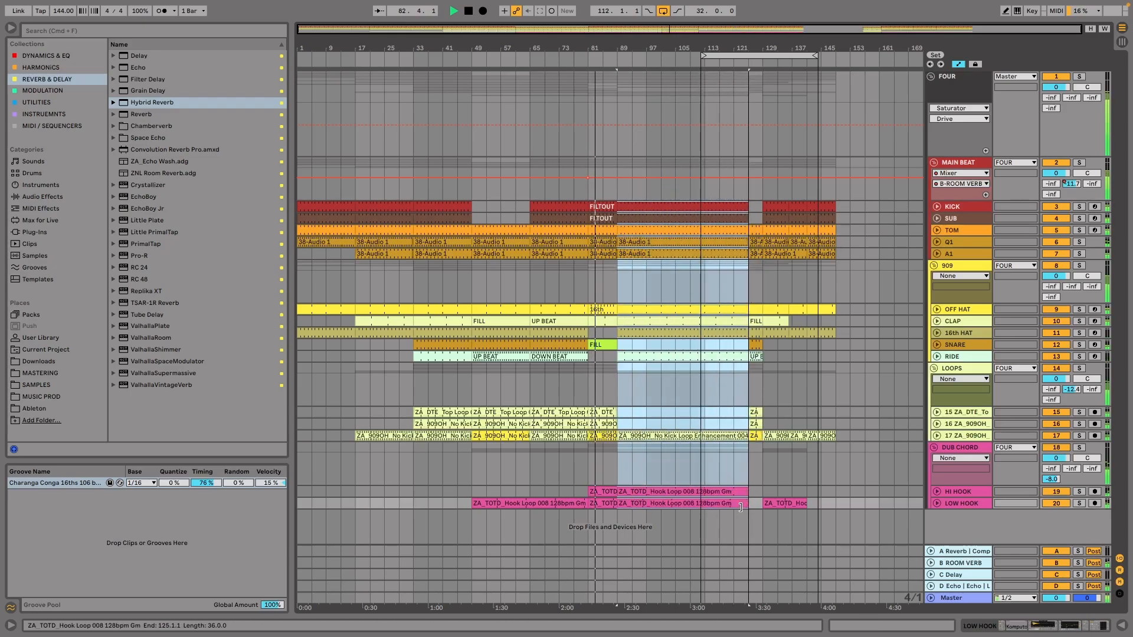
pyautogui.click(705, 281)
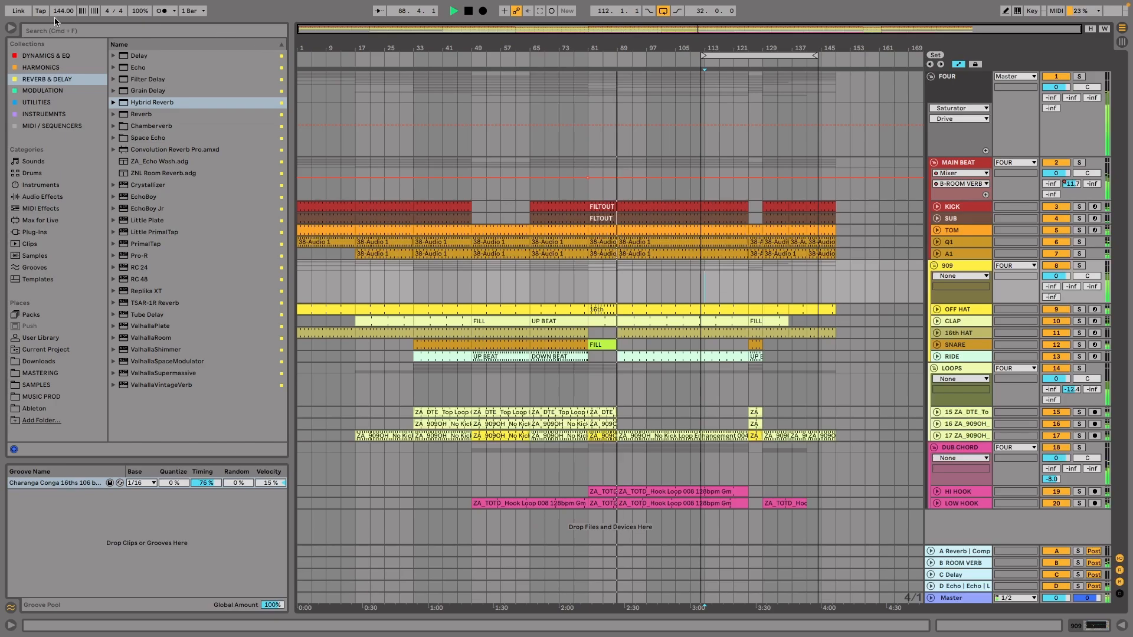
# Hide the browser to show the full arrangement across the window, and stop playback
pyautogui.click(11, 28)
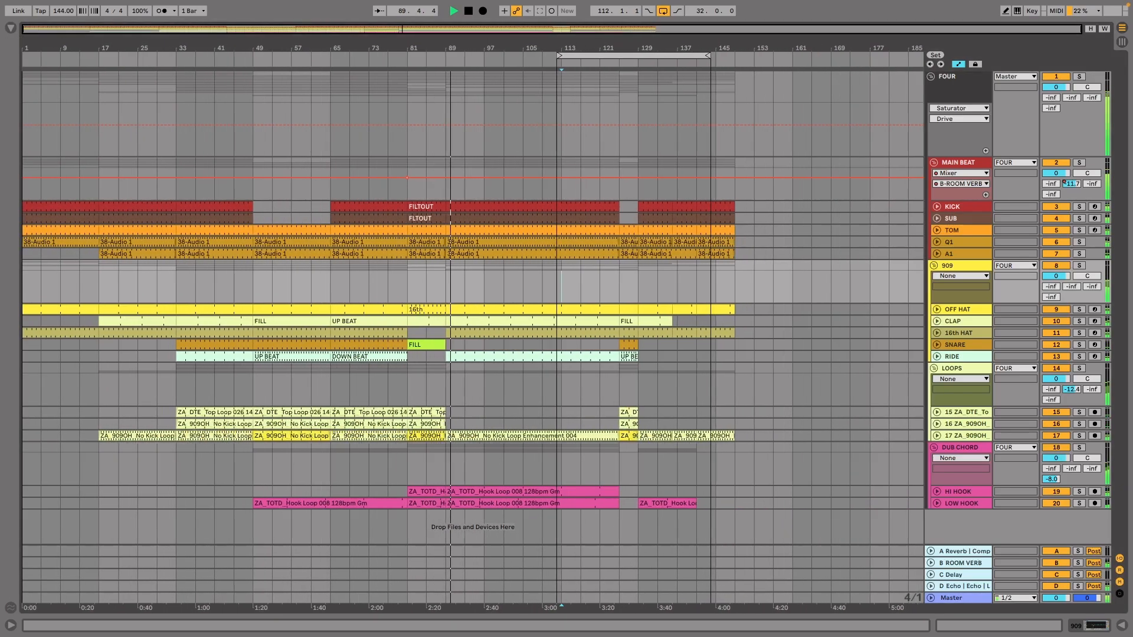
pyautogui.scroll(5, 832, 100)
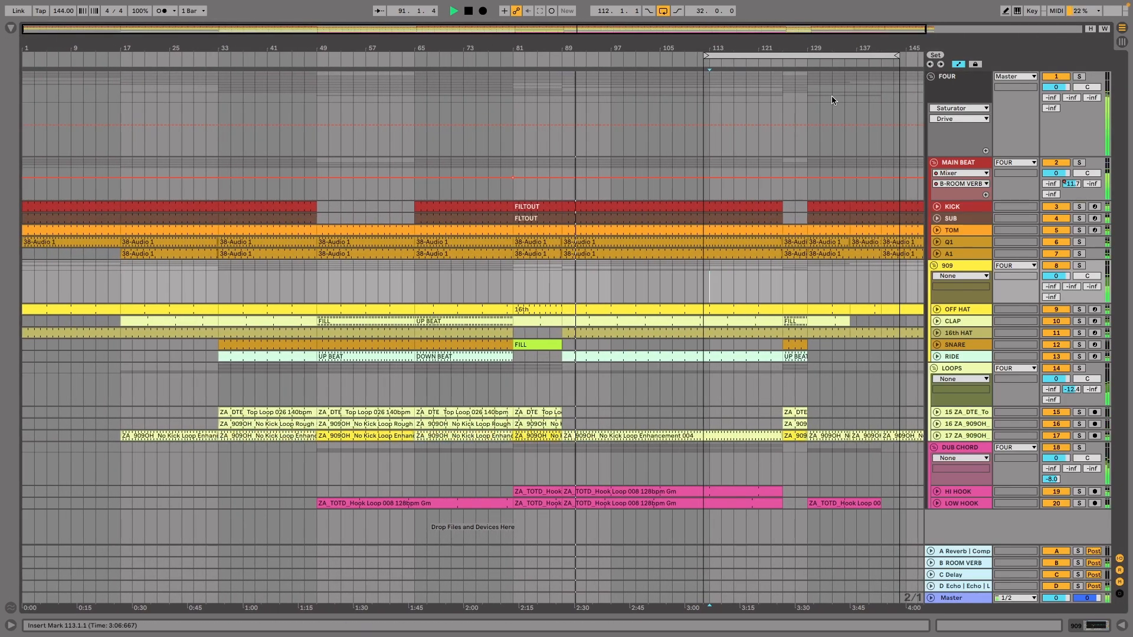
pyautogui.moveTo(742, 47); pyautogui.dragTo(704, 48)
pyautogui.press('space')
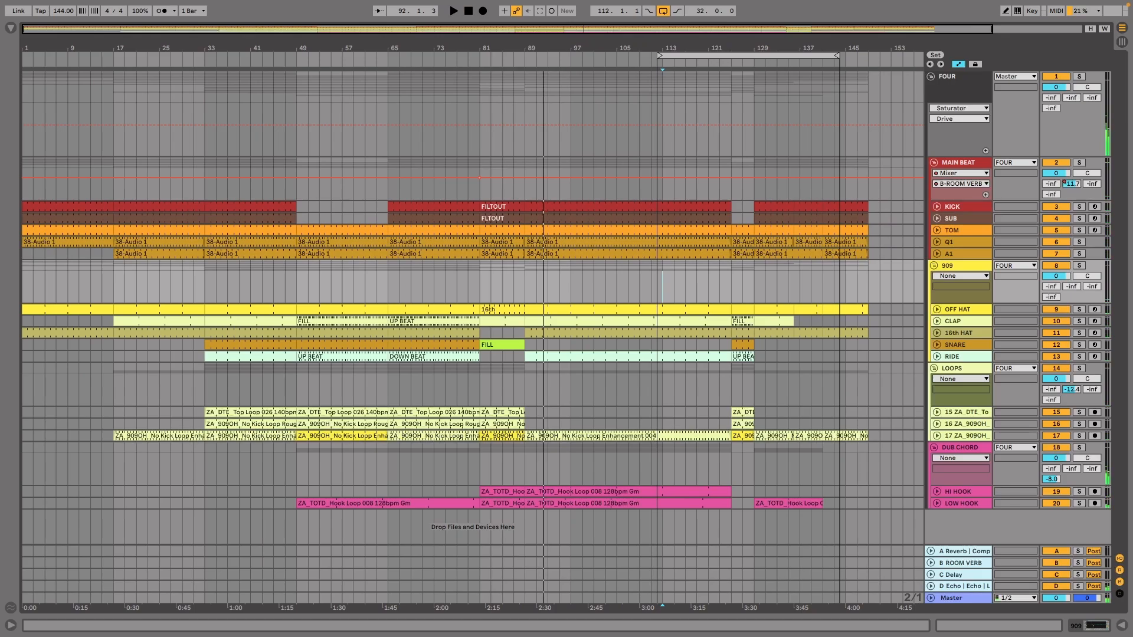
# Turn the DUB CHORD group off and back on
pyautogui.click(1065, 450)
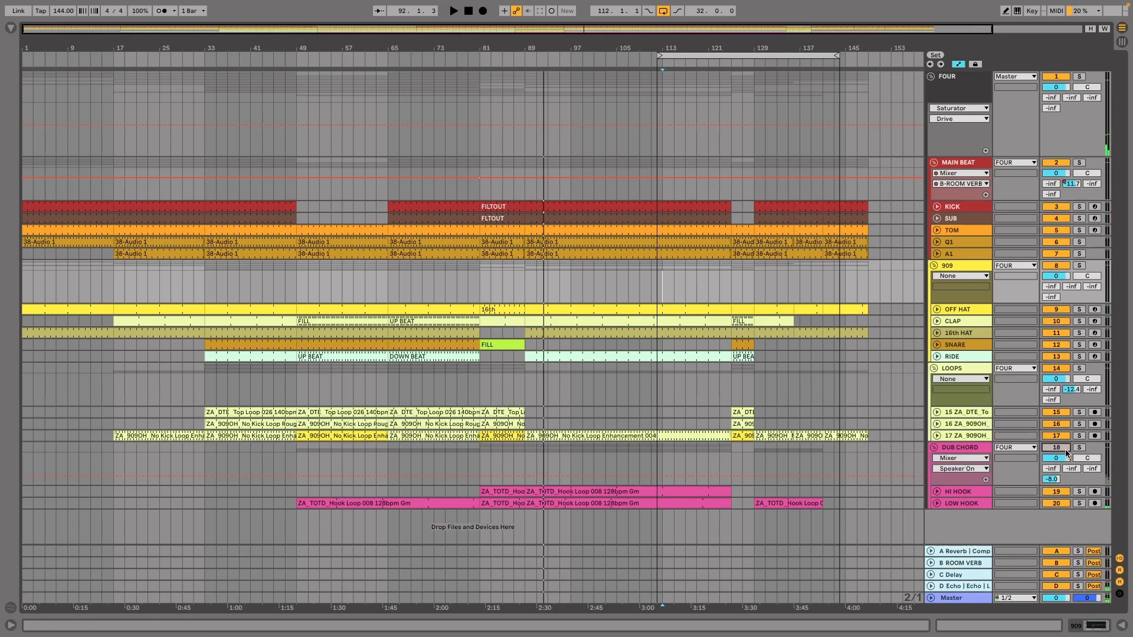
pyautogui.click(1065, 449)
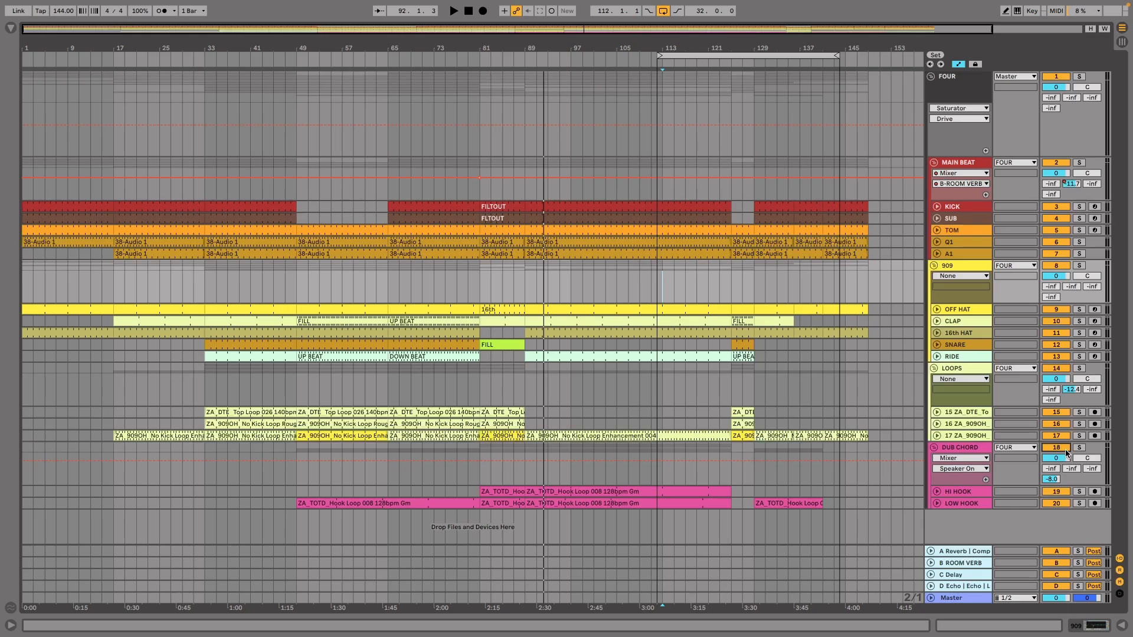
# Copy the Top Loop and Rough Crunch loop clips from bar 65 to bar 97, and extend both copies to about bar 120
pyautogui.moveTo(420, 410); pyautogui.dragTo(601, 409)
pyautogui.moveTo(403, 424); pyautogui.dragTo(586, 424)
pyautogui.click(592, 412)
pyautogui.keyDown('shift'); pyautogui.click(596, 424); pyautogui.keyUp('shift')
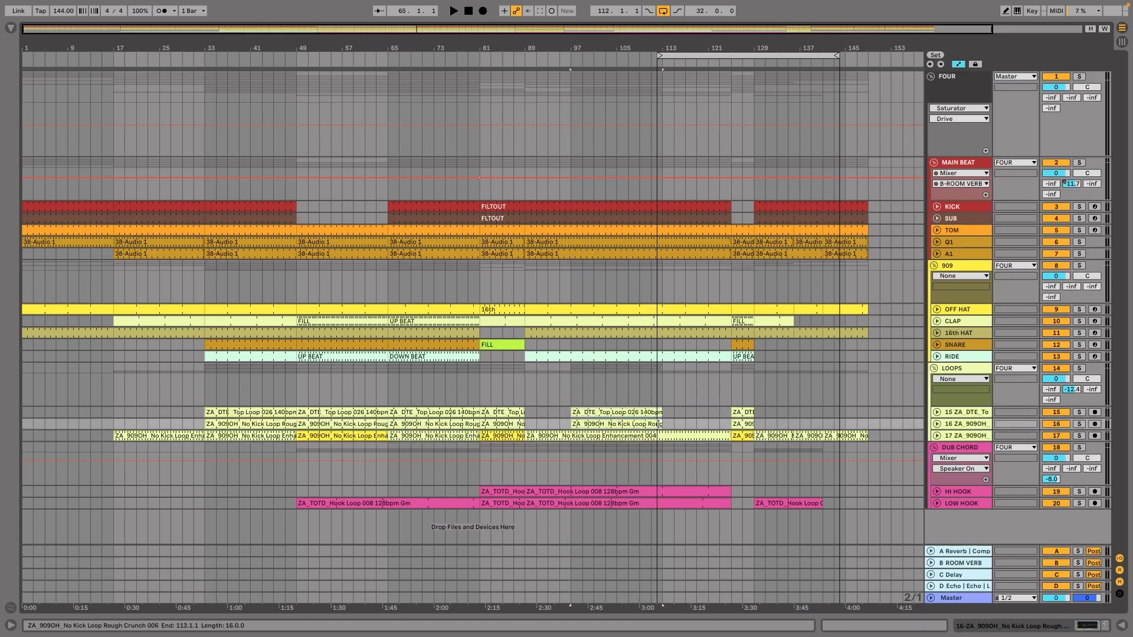
pyautogui.moveTo(660, 424); pyautogui.dragTo(702, 424)
# Move the 32-bar arrangement loop to start at bar 113
pyautogui.click(674, 388)
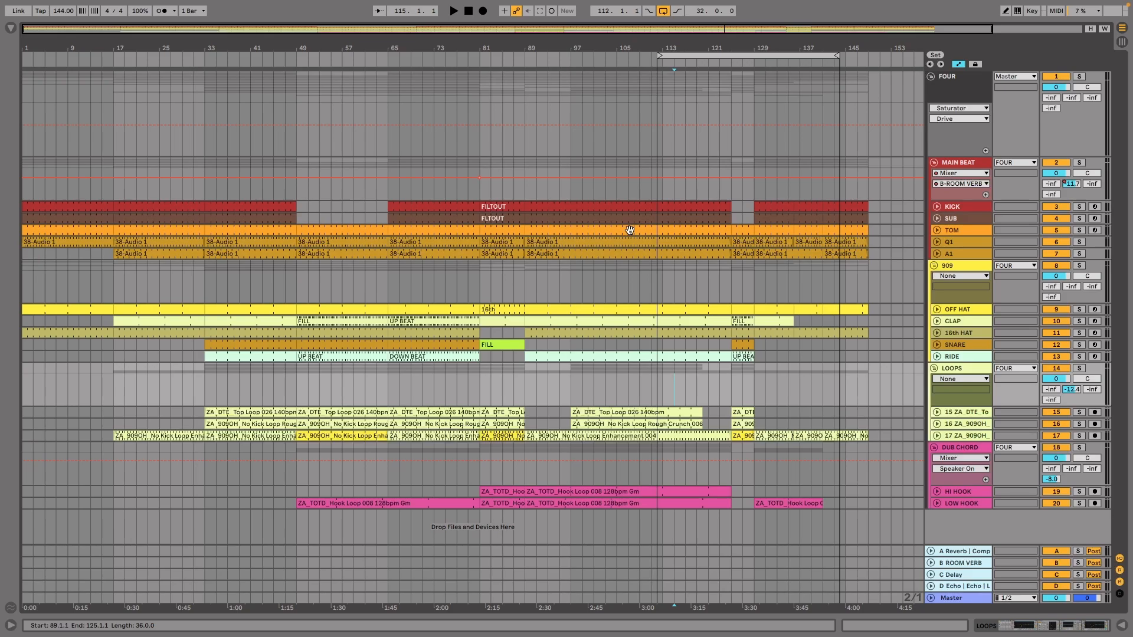
pyautogui.moveTo(715, 57); pyautogui.dragTo(721, 56)
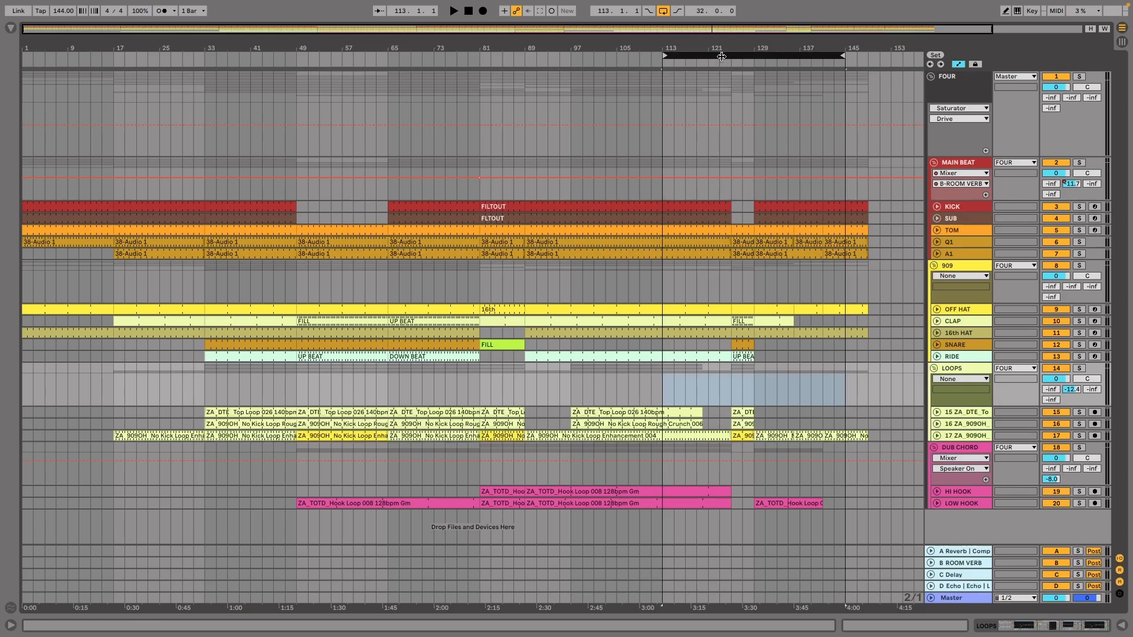